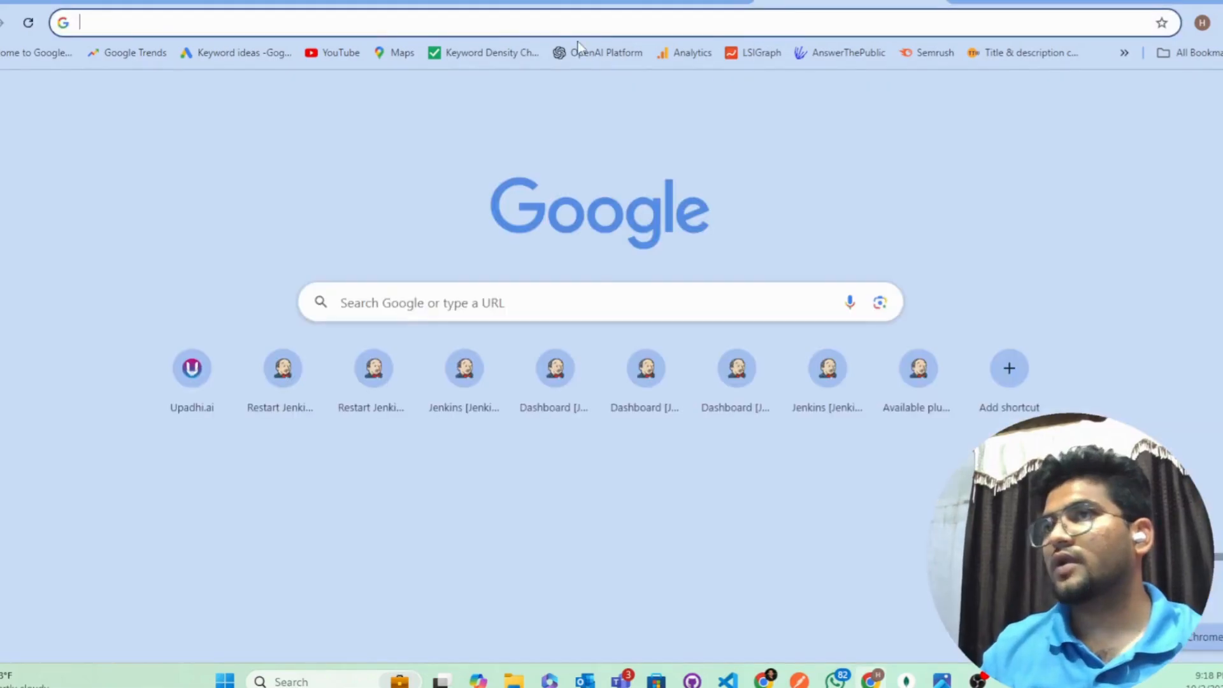
Step: Search Google for 'mongo db'
{"action": "type", "text": "mon"}
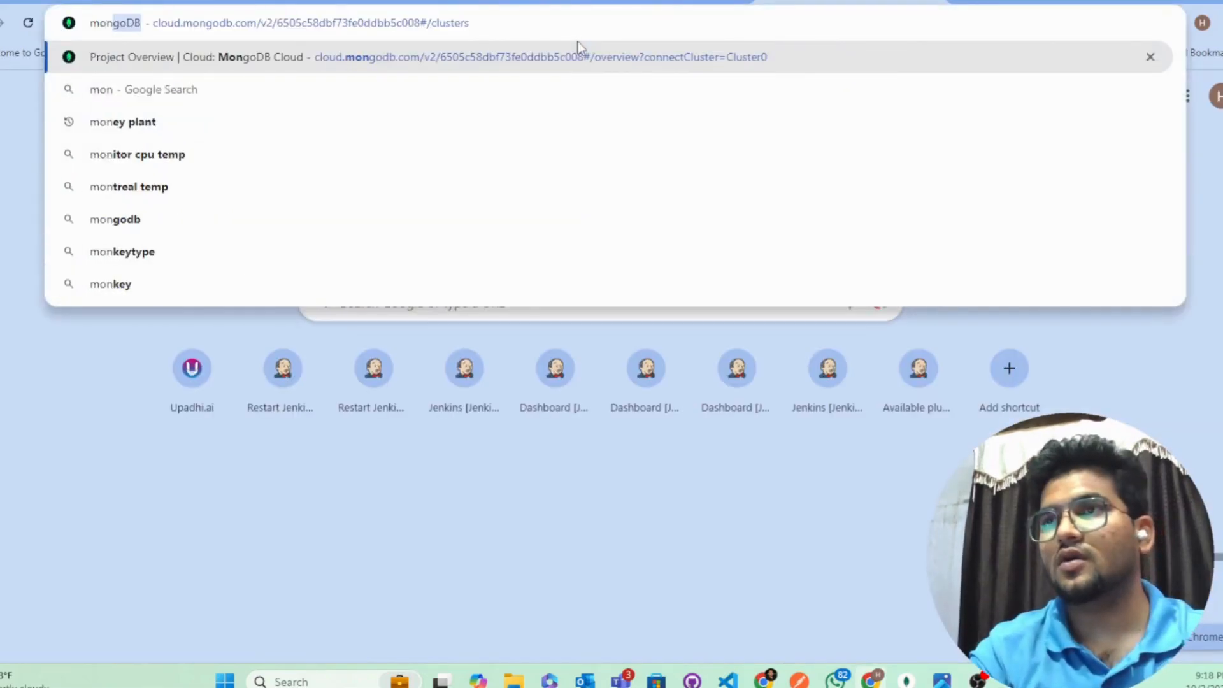
{"action": "type", "text": "go db"}
{"action": "key", "text": "Return"}
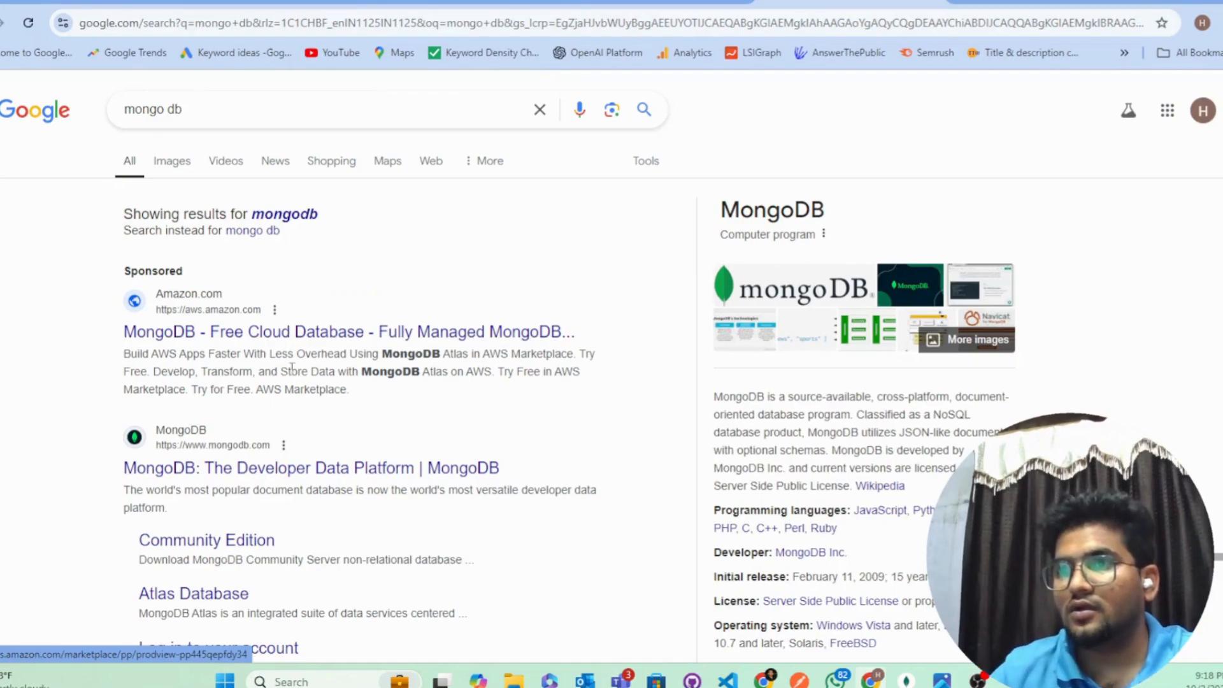
{"action": "scroll", "coordinate": [294, 356], "scroll_direction": "down", "scroll_amount": 1}
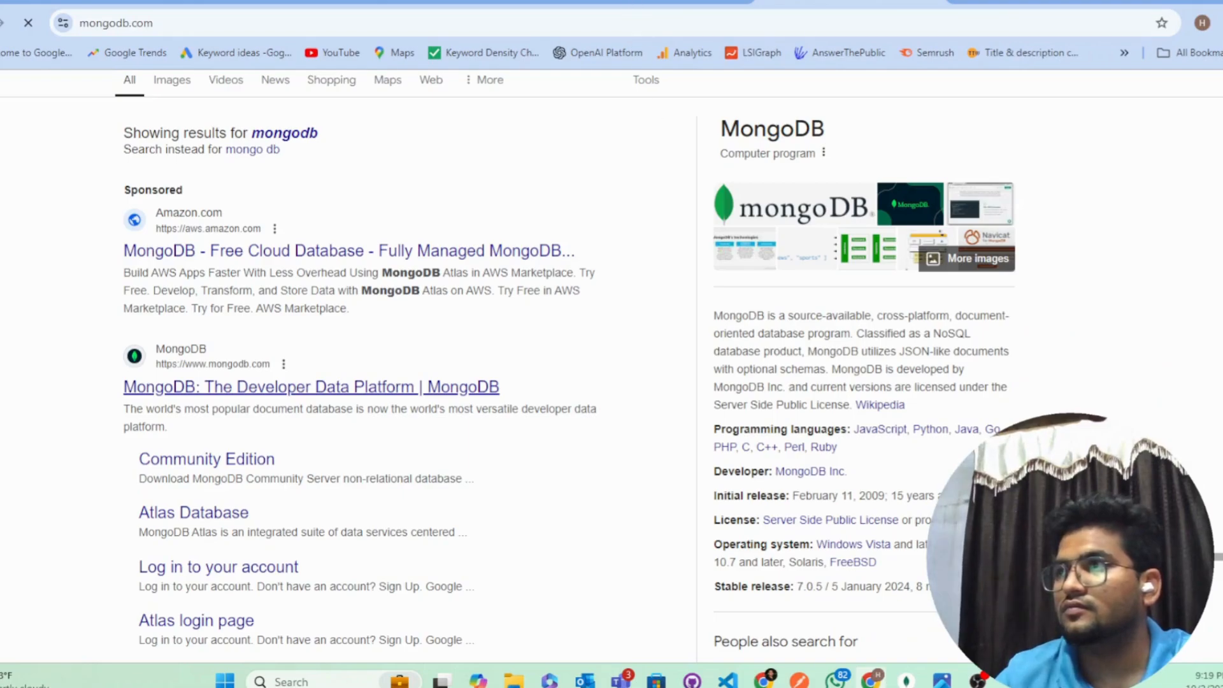
Step: Refresh the TempMail inbox, then go back to the MongoDB website tab
{"action": "left_click", "coordinate": [656, 1]}
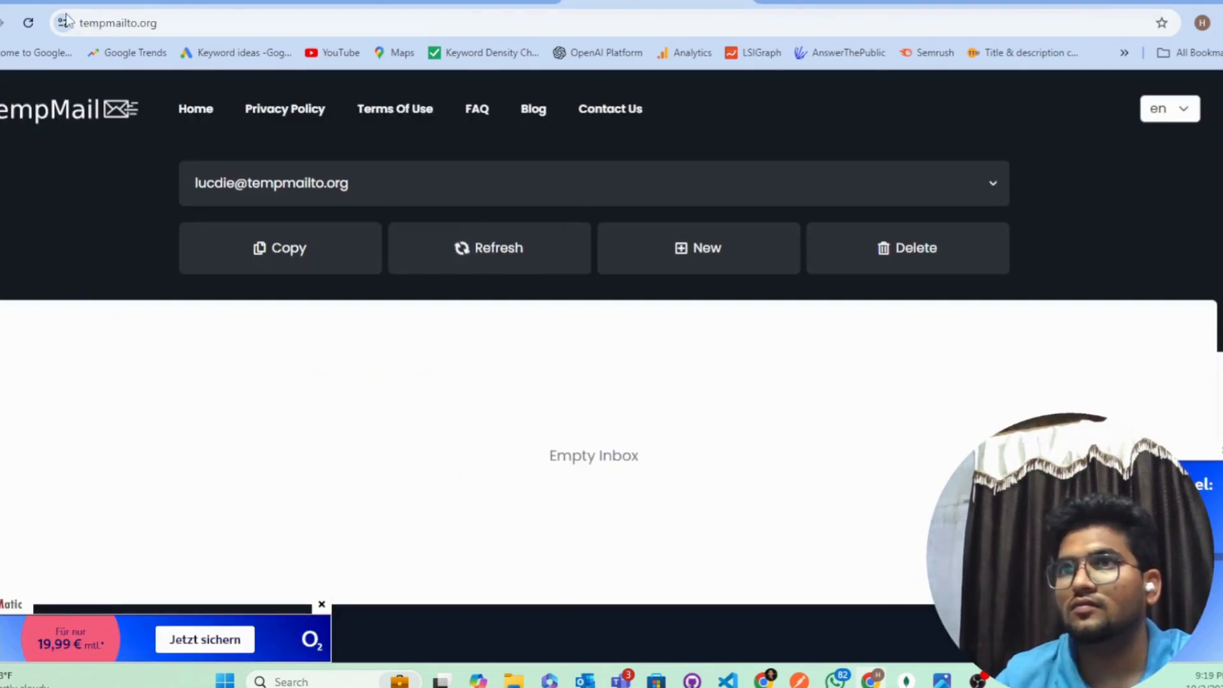
{"action": "left_click", "coordinate": [29, 24]}
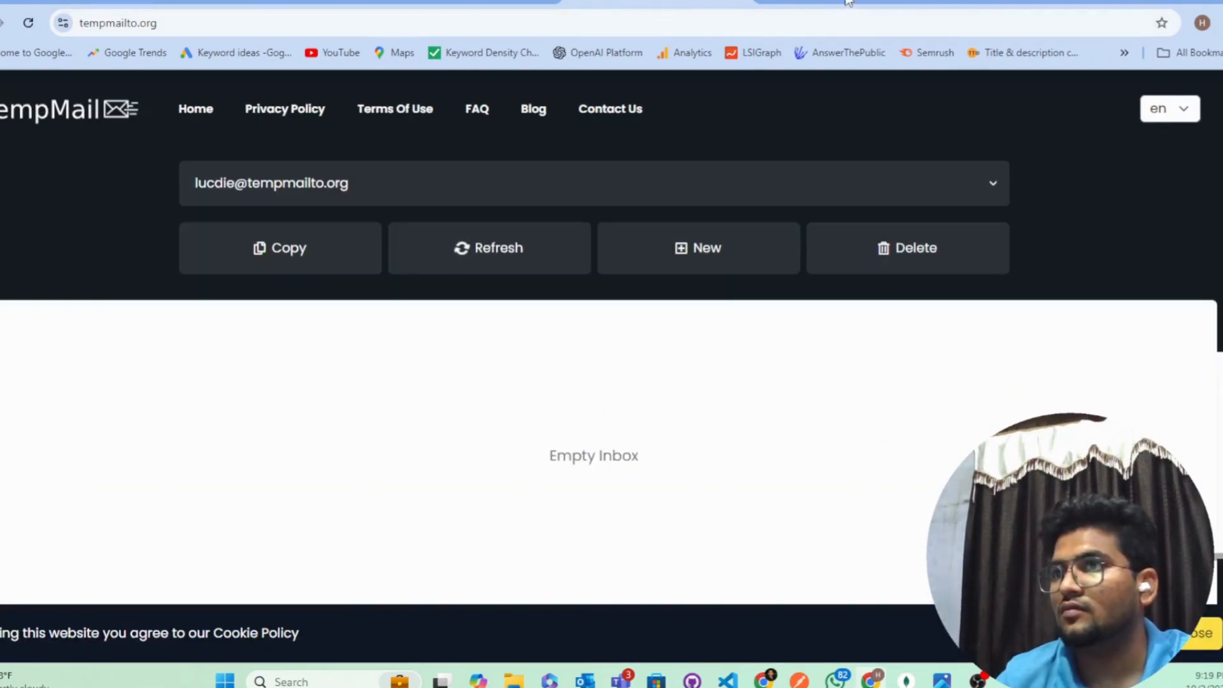
{"action": "left_click", "coordinate": [849, 3]}
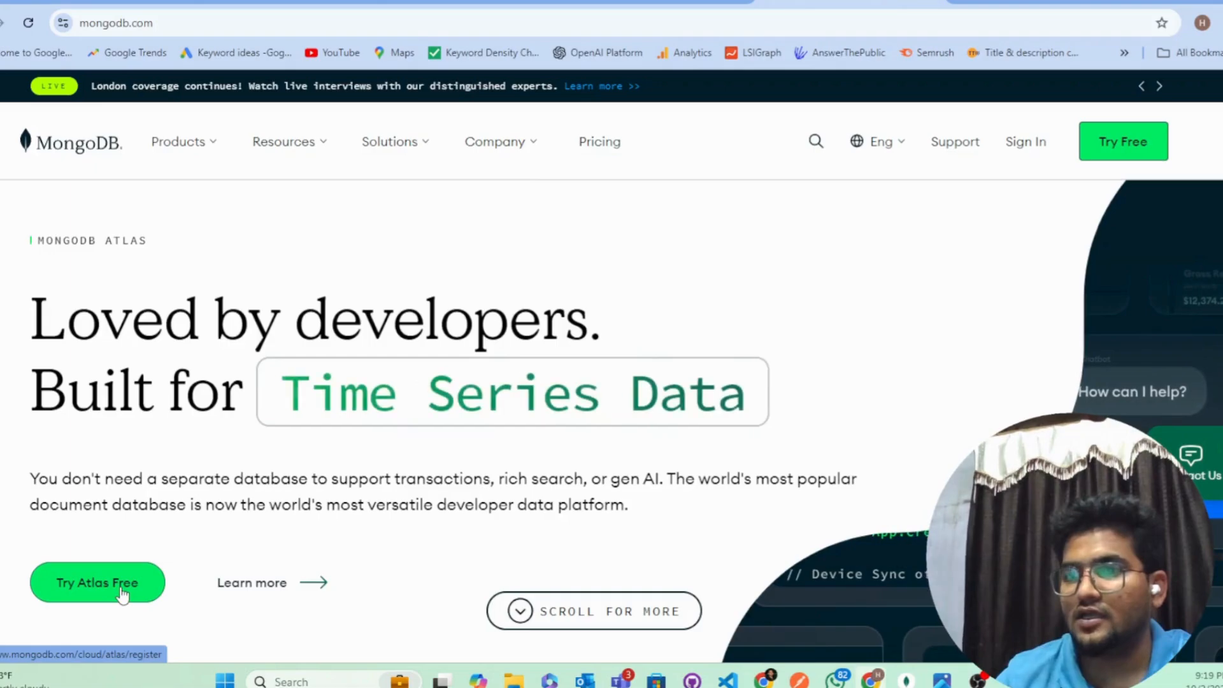
Step: Start the free Atlas sign-up as 'A project for work' and copy the TempMail address
{"action": "left_click", "coordinate": [121, 590]}
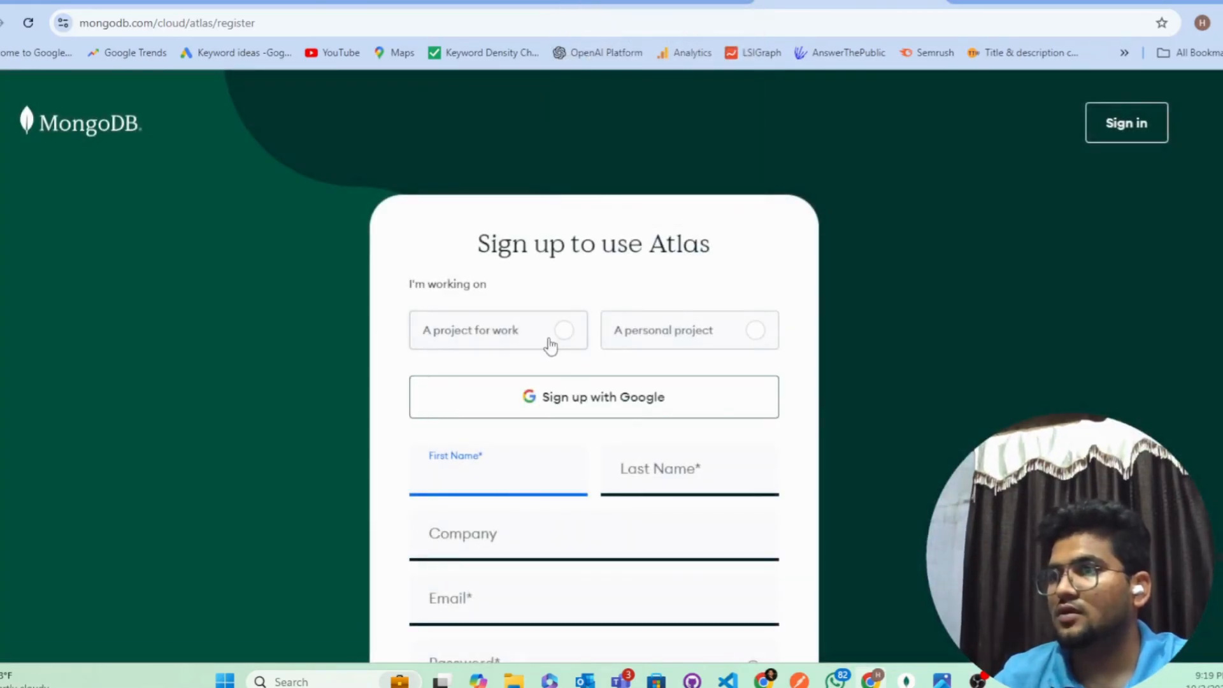
{"action": "left_click", "coordinate": [562, 336]}
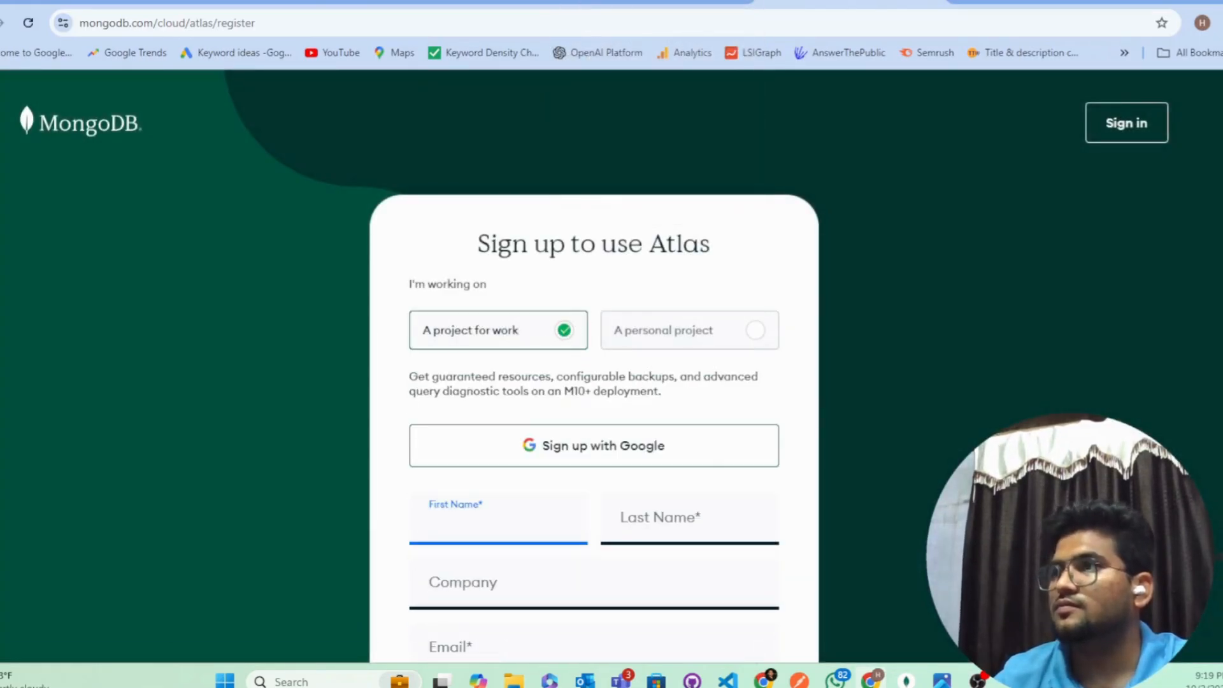
{"action": "left_click", "coordinate": [637, 1]}
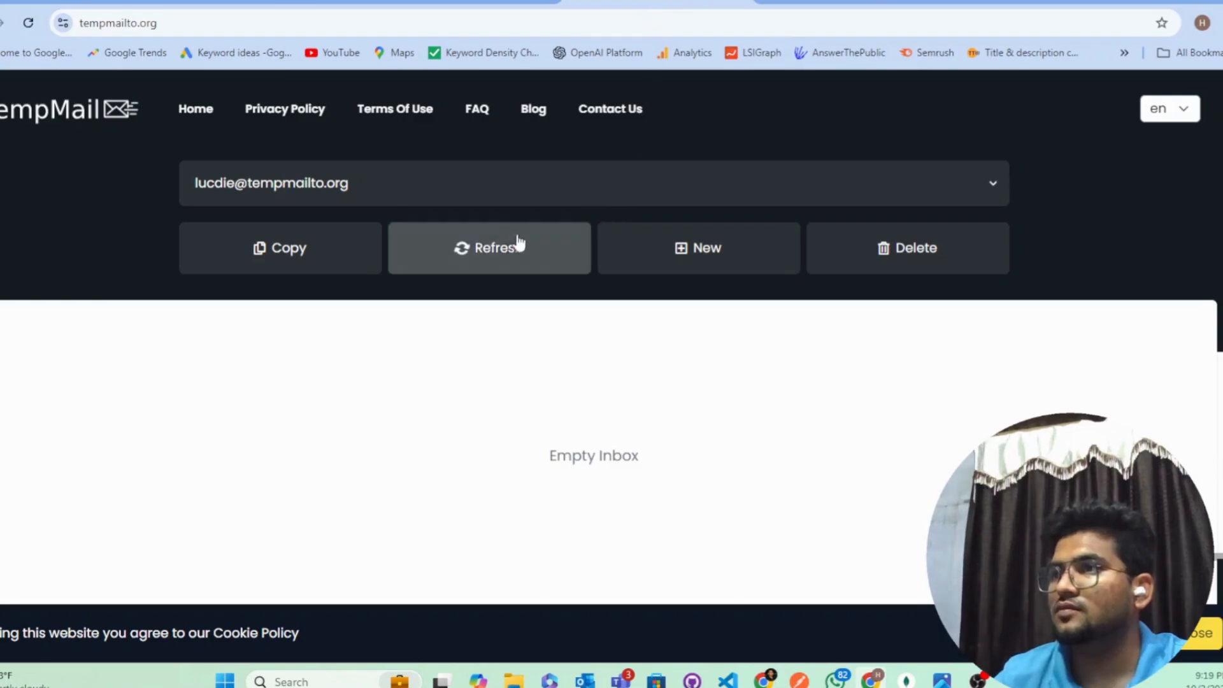
{"action": "left_click", "coordinate": [669, 198]}
{"action": "left_click", "coordinate": [433, 193]}
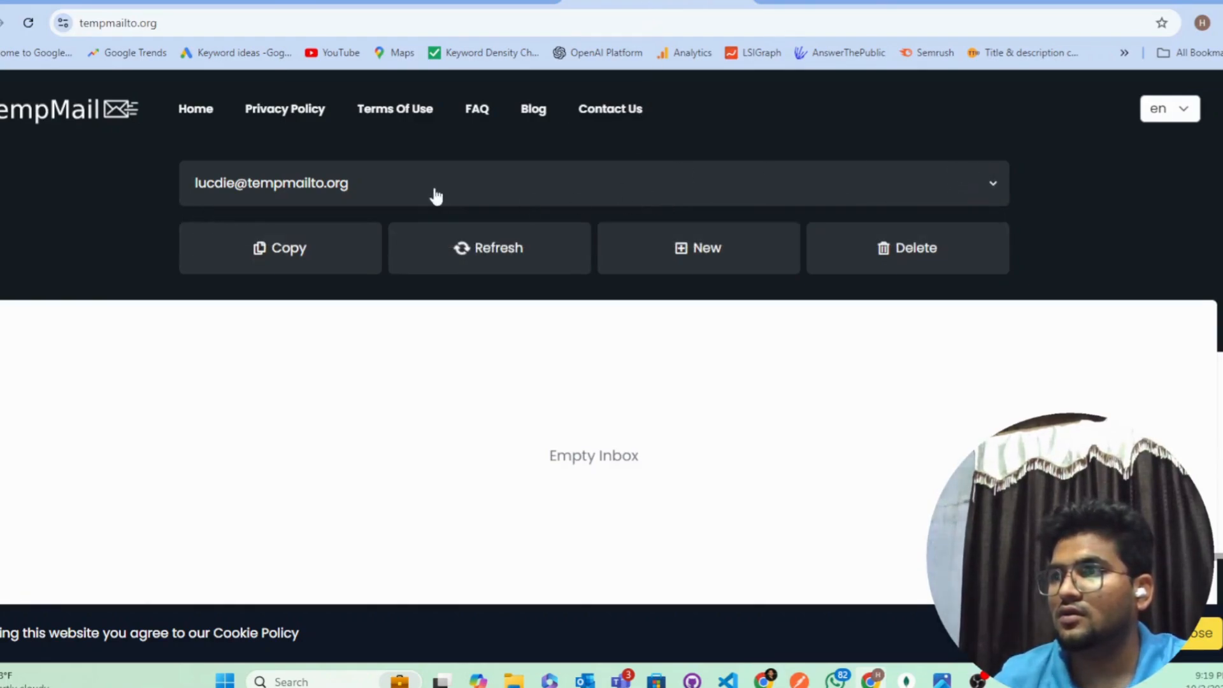
{"action": "left_click", "coordinate": [295, 249]}
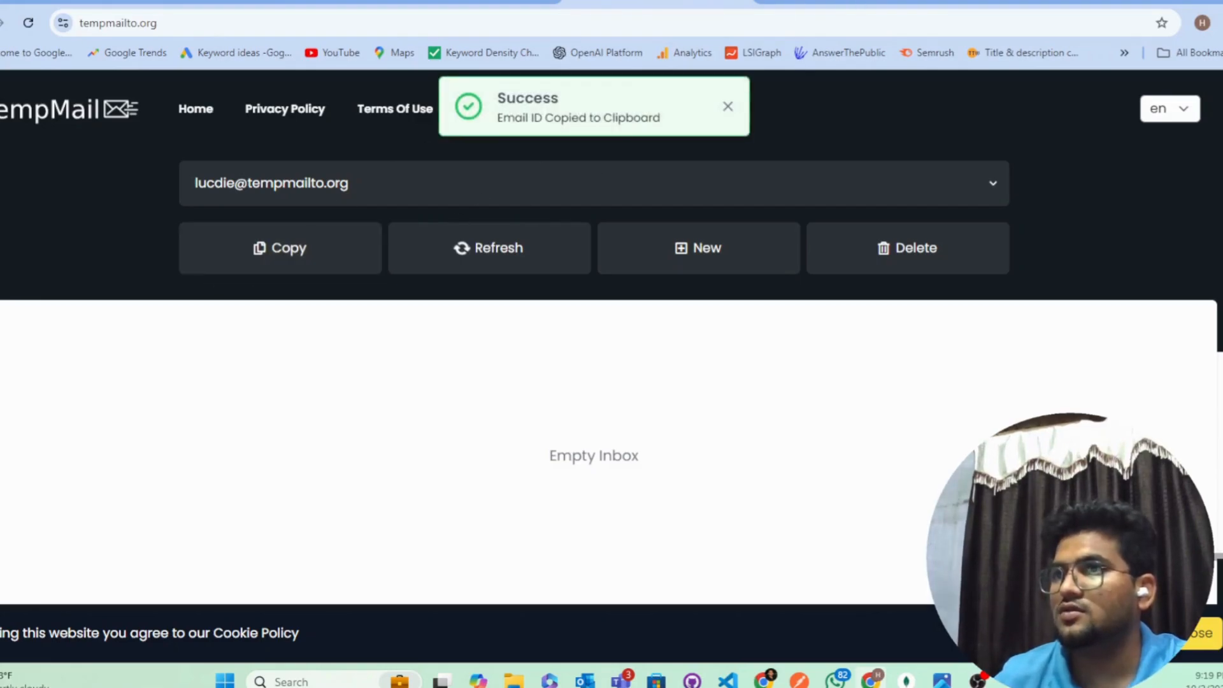
{"action": "key", "text": "ctrl+Tab"}
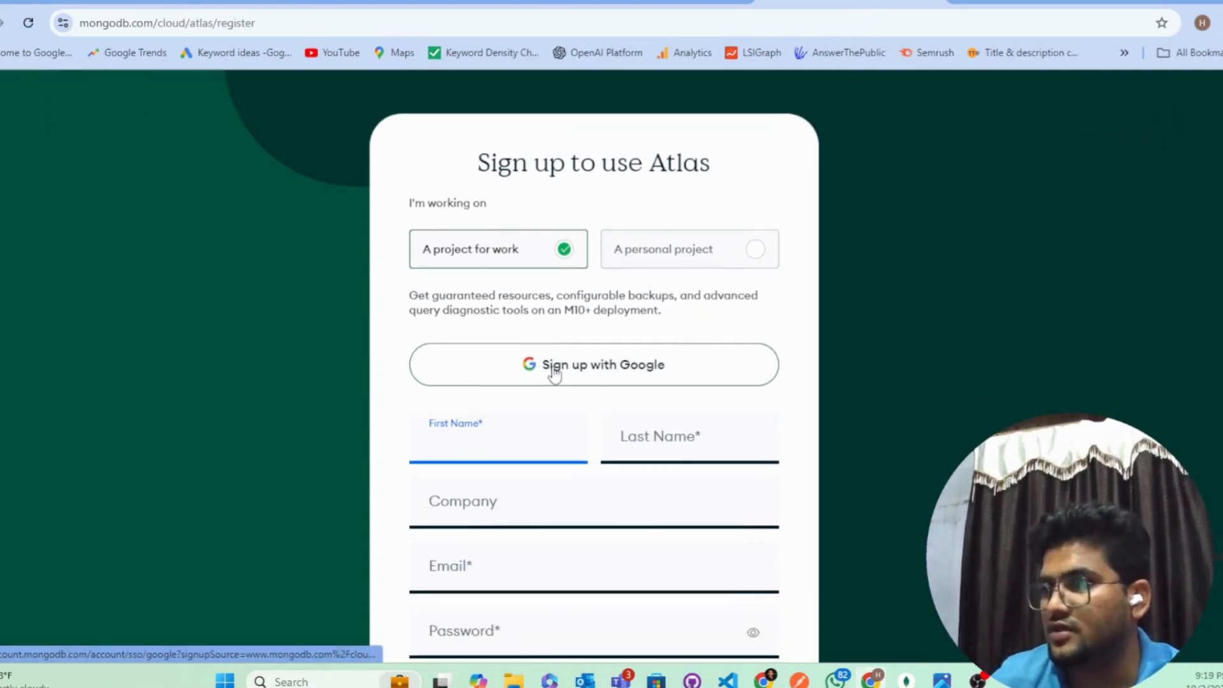
Step: Enter the user's first name, last name and company in the sign-up form
{"action": "scroll", "coordinate": [561, 373], "scroll_direction": "down", "scroll_amount": 4}
{"action": "left_click", "coordinate": [507, 239]}
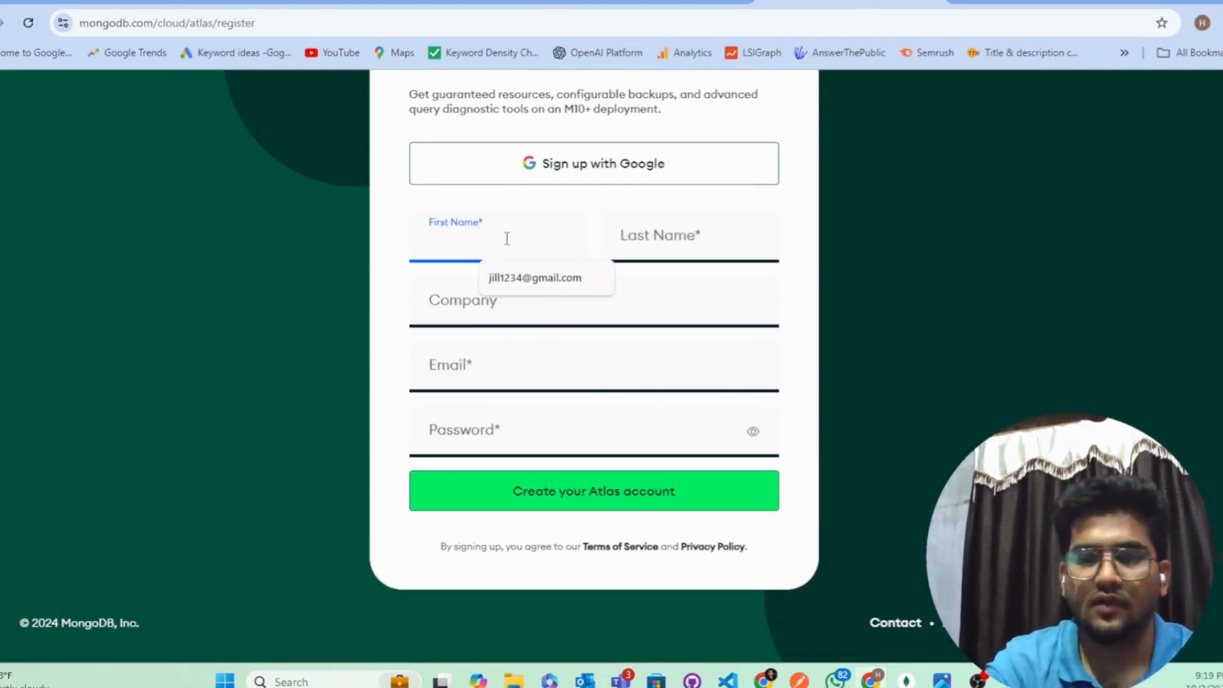
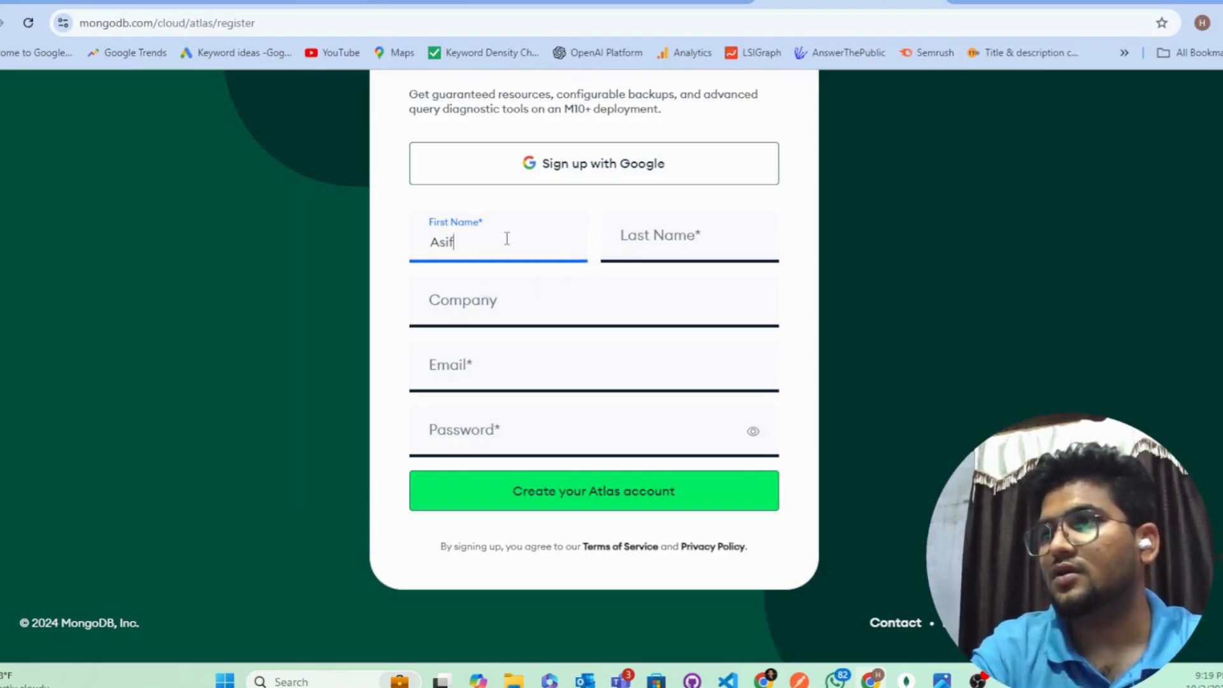
{"action": "key", "text": "Tab"}
{"action": "key", "text": "Tab"}
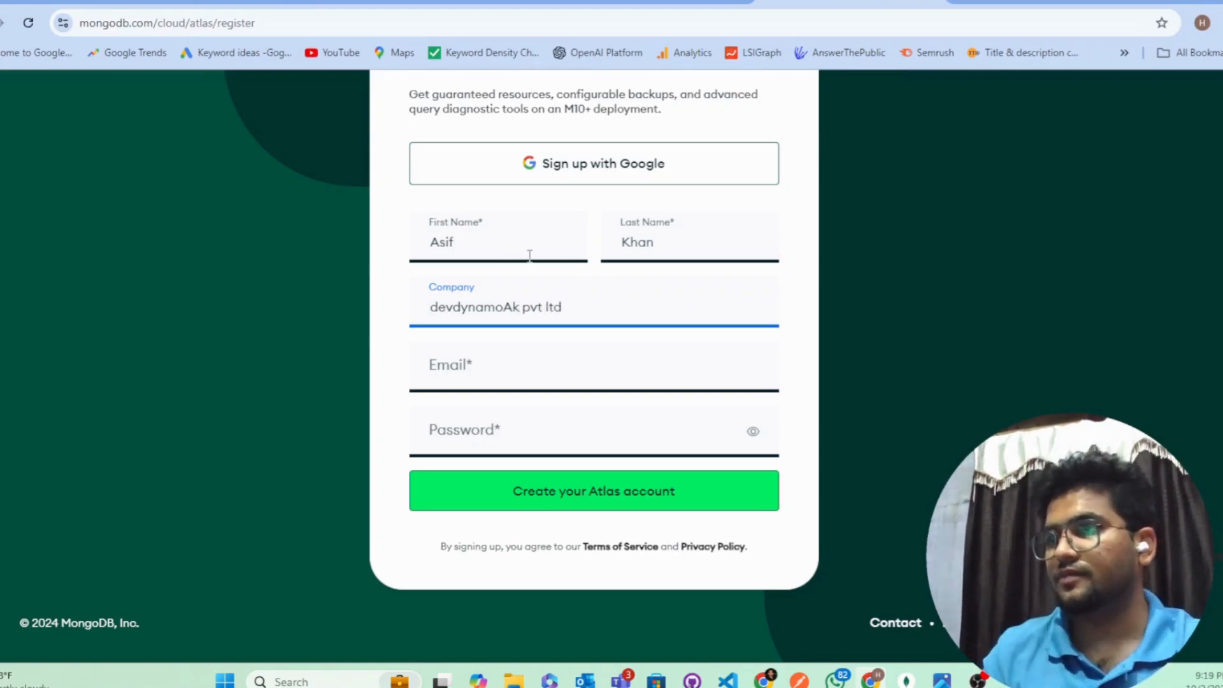
Step: Paste the temporary email, enter an account password, and submit the Atlas account creation
{"action": "left_click", "coordinate": [493, 373]}
{"action": "key", "text": "ctrl+v"}
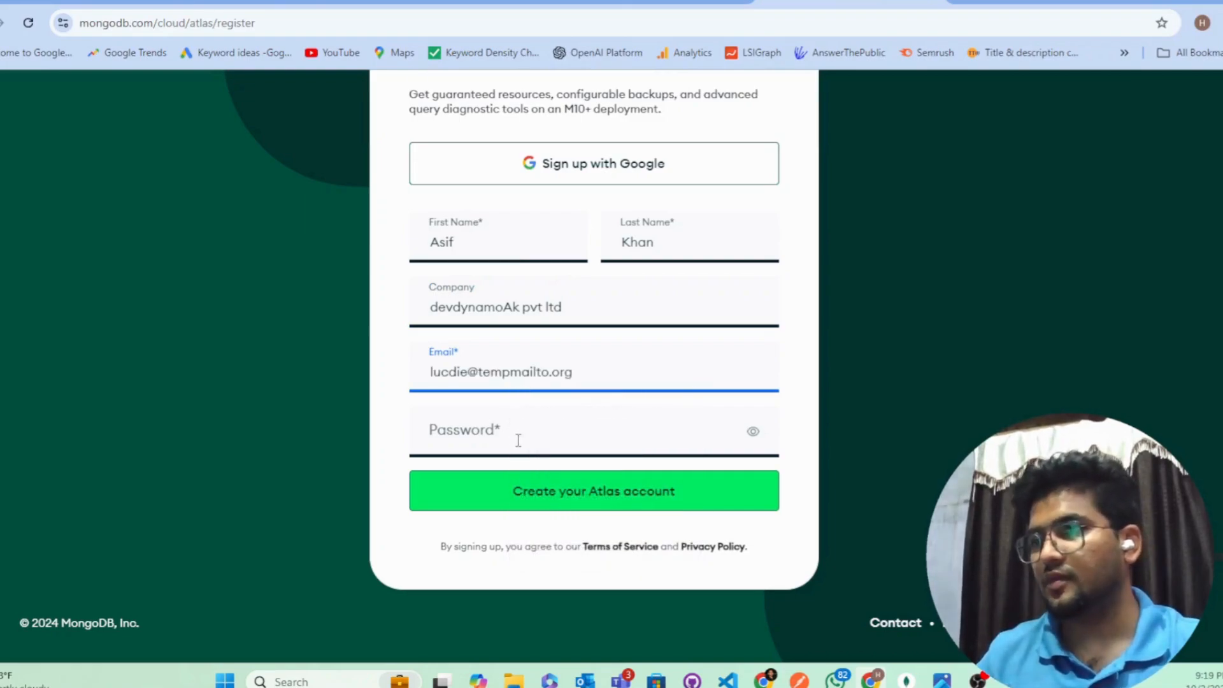
{"action": "left_click", "coordinate": [519, 440]}
{"action": "type", "text": "a"}
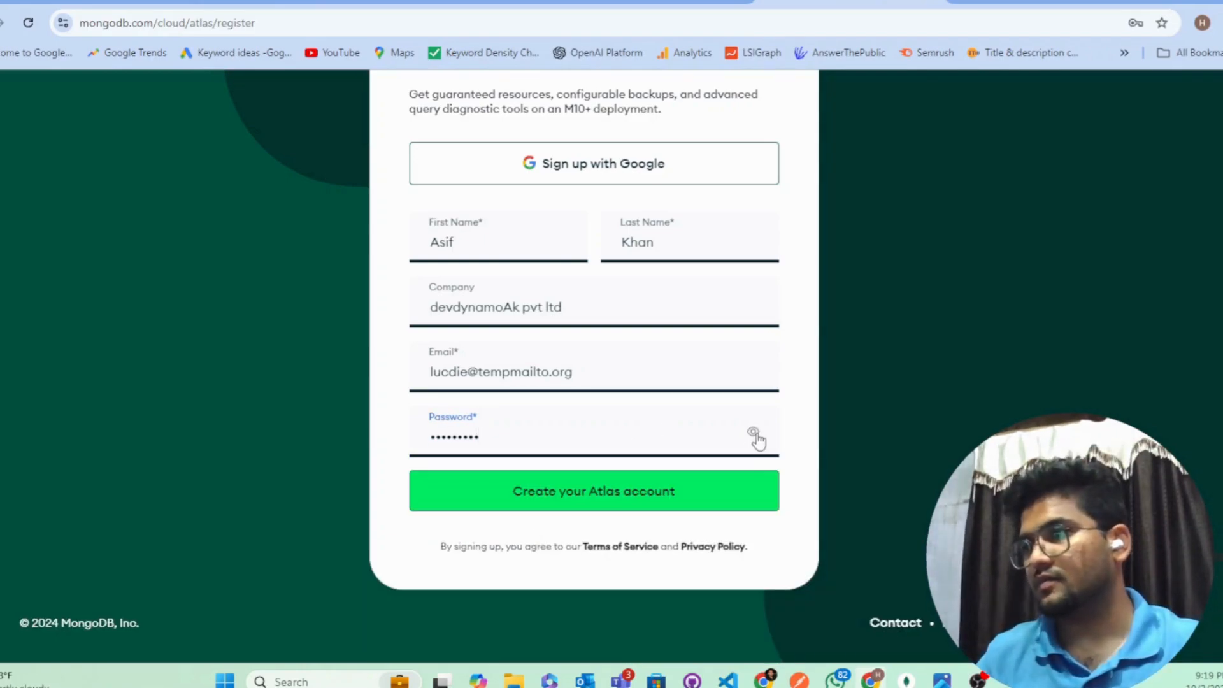
{"action": "left_click", "coordinate": [754, 432]}
{"action": "left_click", "coordinate": [754, 433]}
{"action": "left_click", "coordinate": [631, 494]}
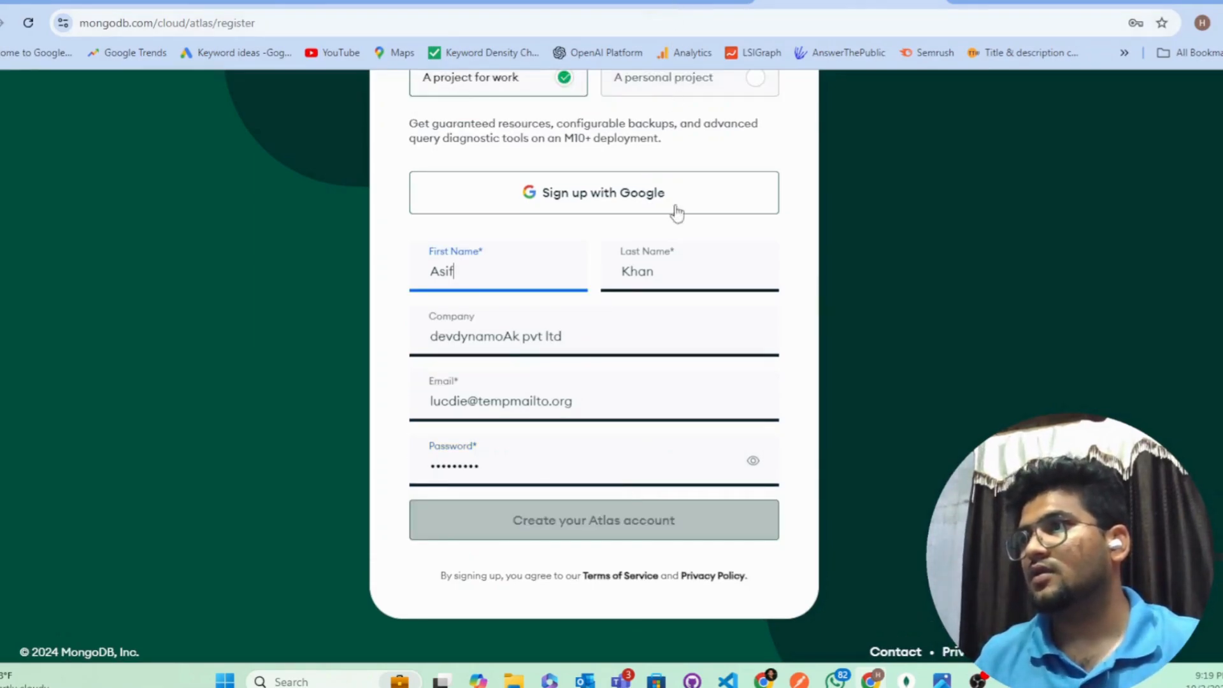
{"action": "scroll", "coordinate": [675, 212], "scroll_direction": "up", "scroll_amount": 5}
{"action": "scroll", "coordinate": [680, 236], "scroll_direction": "down", "scroll_amount": 5}
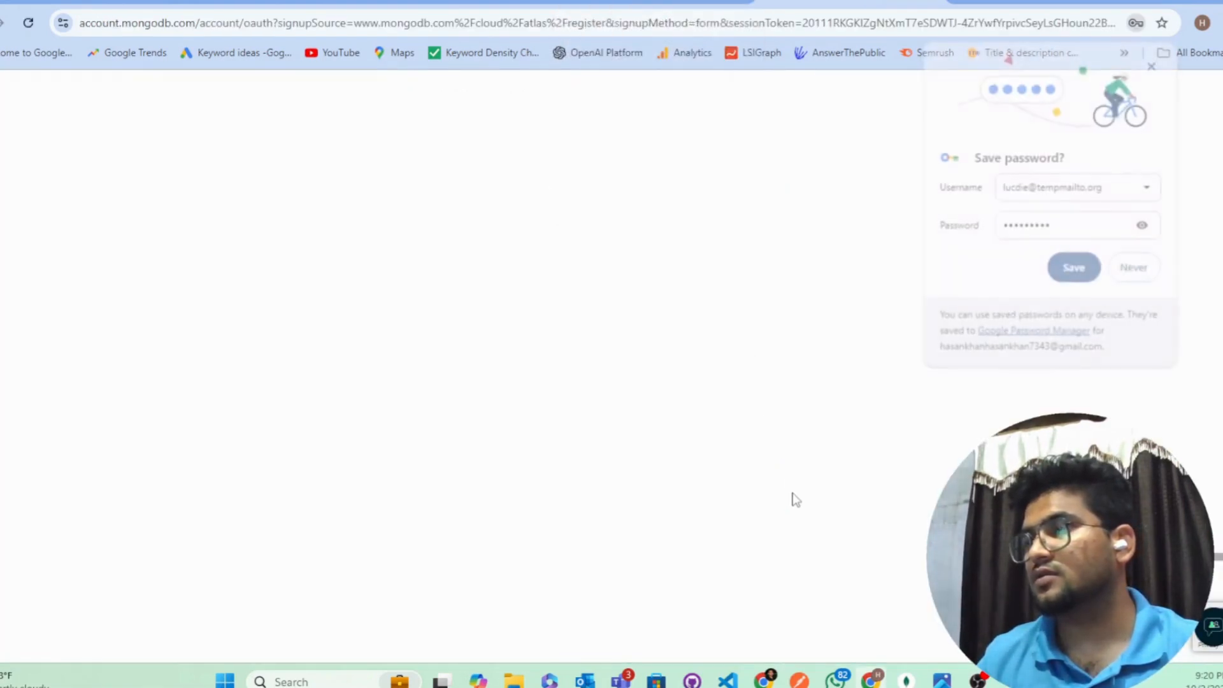
Step: Save the login in Chrome and follow the MongoDB verification link from TempMail
{"action": "left_click", "coordinate": [1078, 273]}
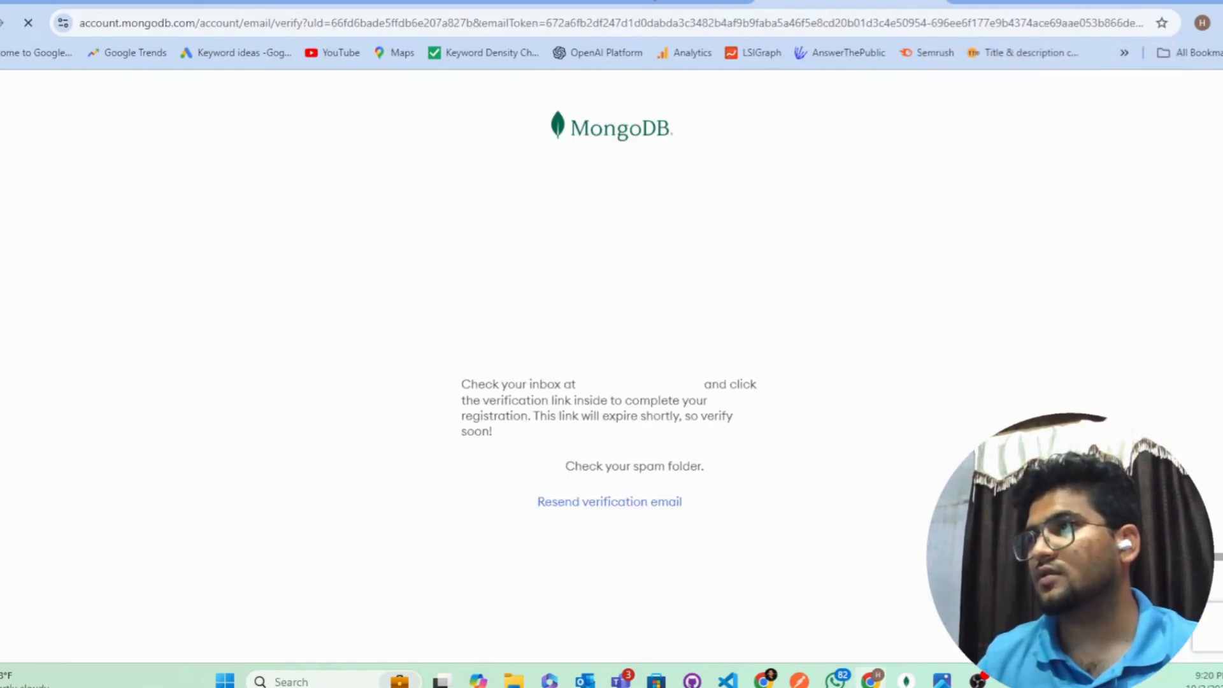
{"action": "left_click", "coordinate": [652, 5]}
{"action": "scroll", "coordinate": [581, 423], "scroll_direction": "down", "scroll_amount": 1}
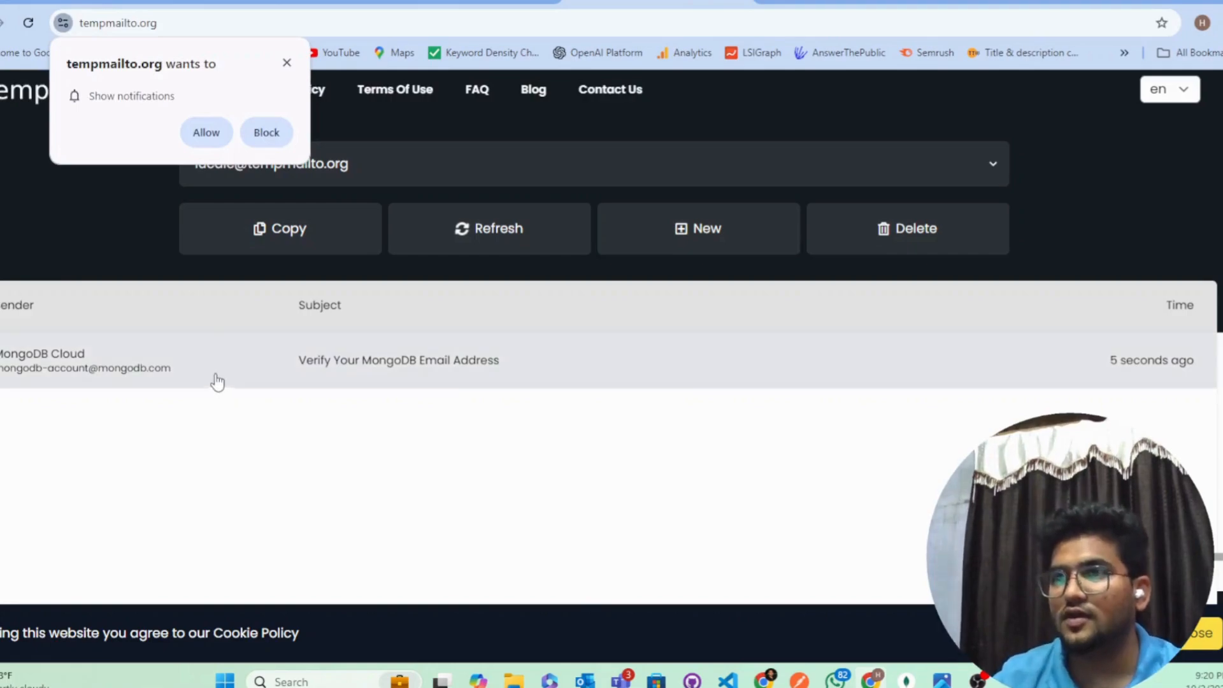
{"action": "left_click", "coordinate": [207, 135]}
{"action": "left_click", "coordinate": [191, 382]}
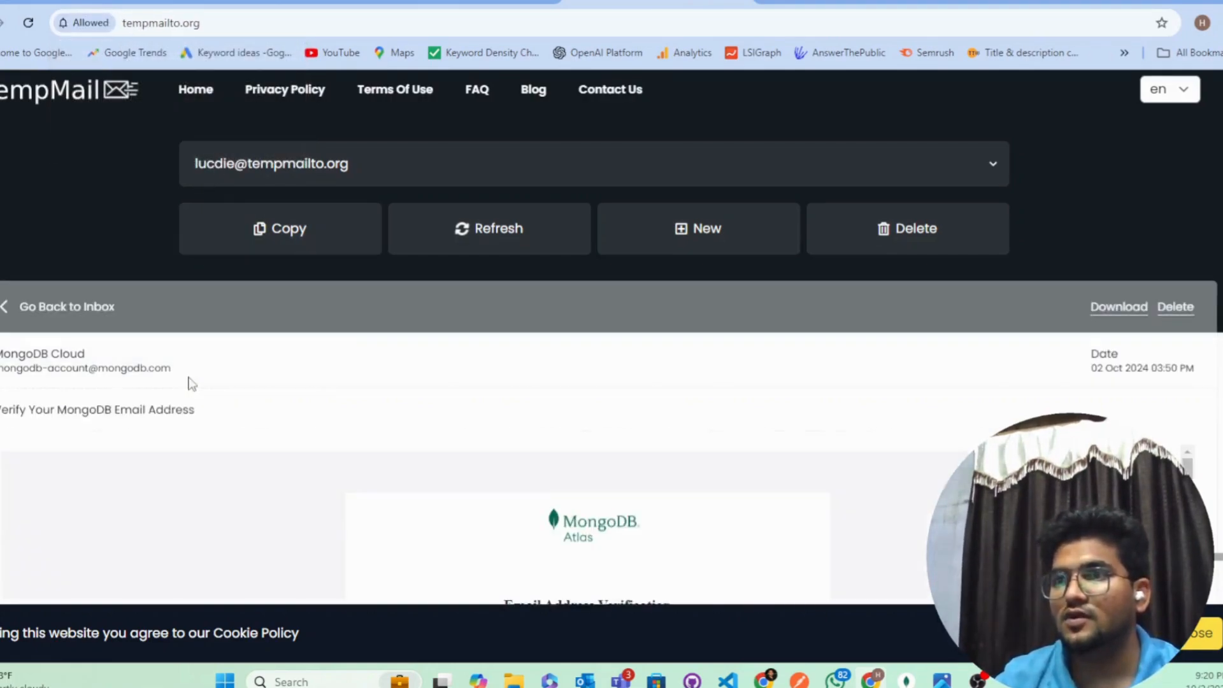
{"action": "scroll", "coordinate": [641, 476], "scroll_direction": "down", "scroll_amount": 5}
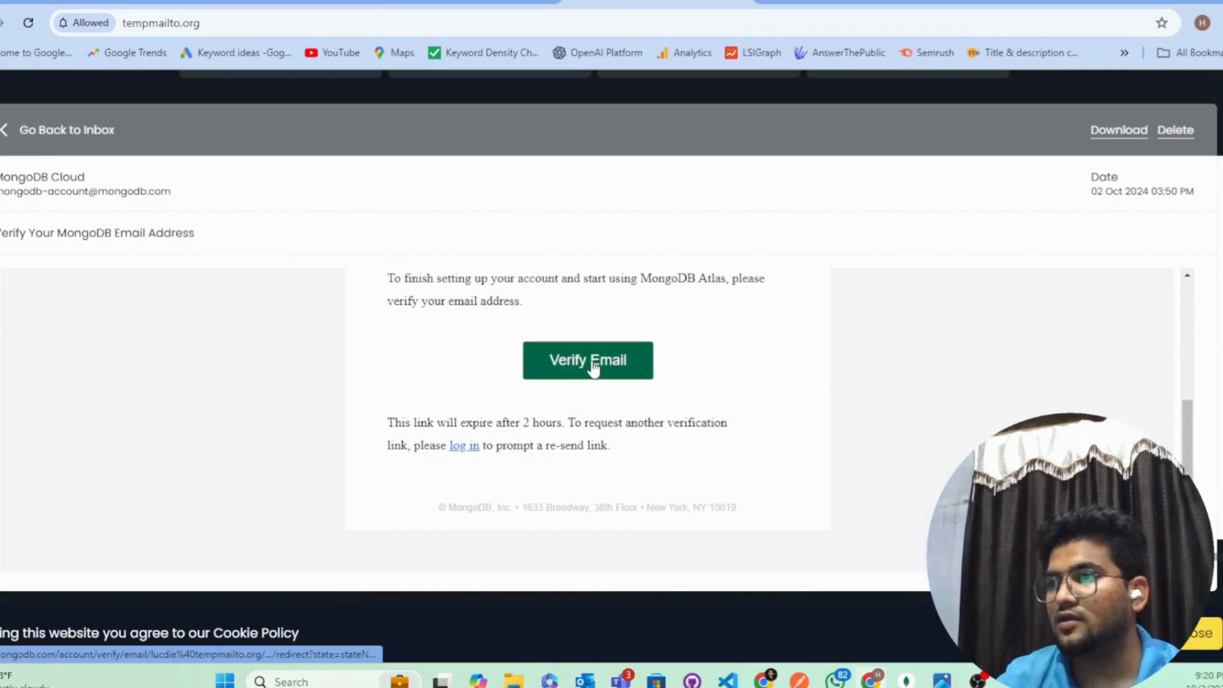
{"action": "left_click", "coordinate": [593, 369]}
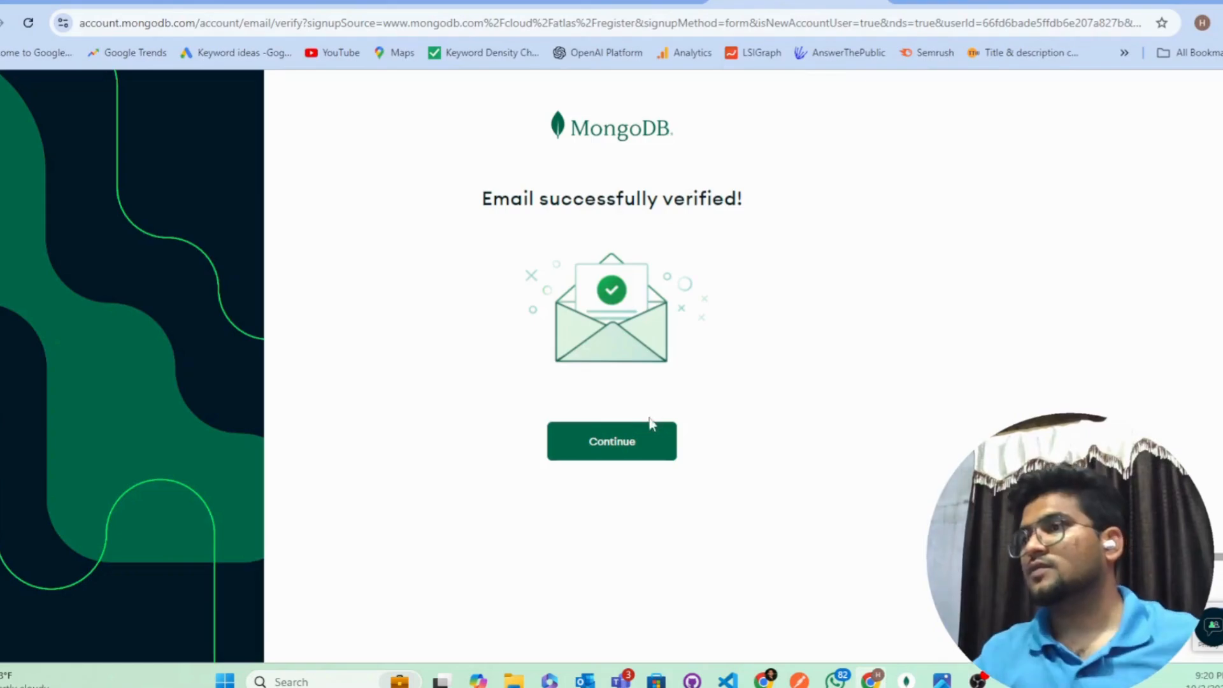
Step: Continue past the verified-email page, check TempMail briefly, and return to the Atlas welcome questionnaire
{"action": "left_click", "coordinate": [639, 440]}
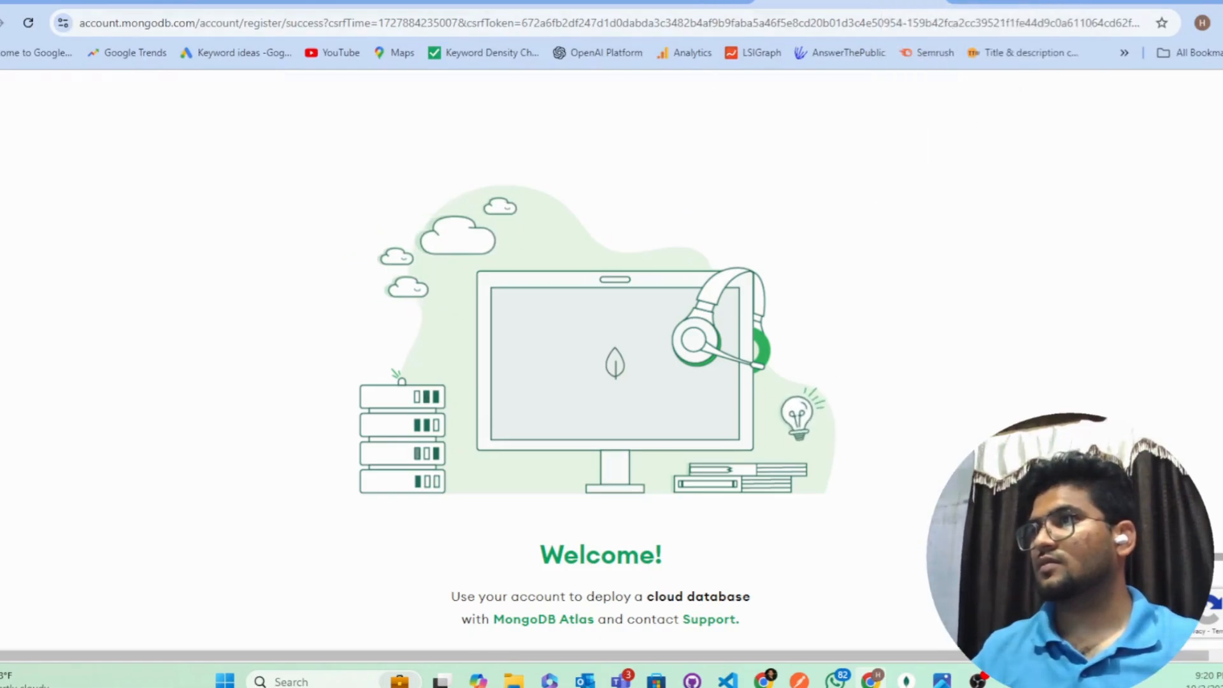
{"action": "left_click", "coordinate": [650, 2]}
{"action": "scroll", "coordinate": [751, 194], "scroll_direction": "up", "scroll_amount": 3}
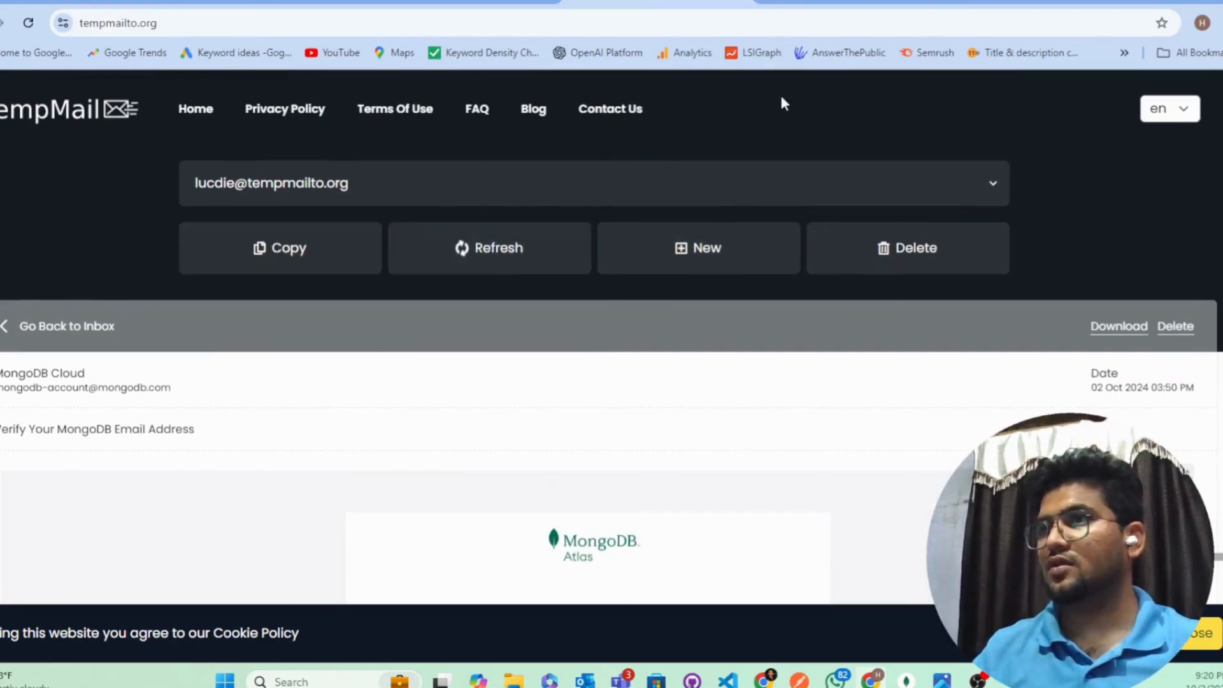
{"action": "left_click", "coordinate": [835, 3]}
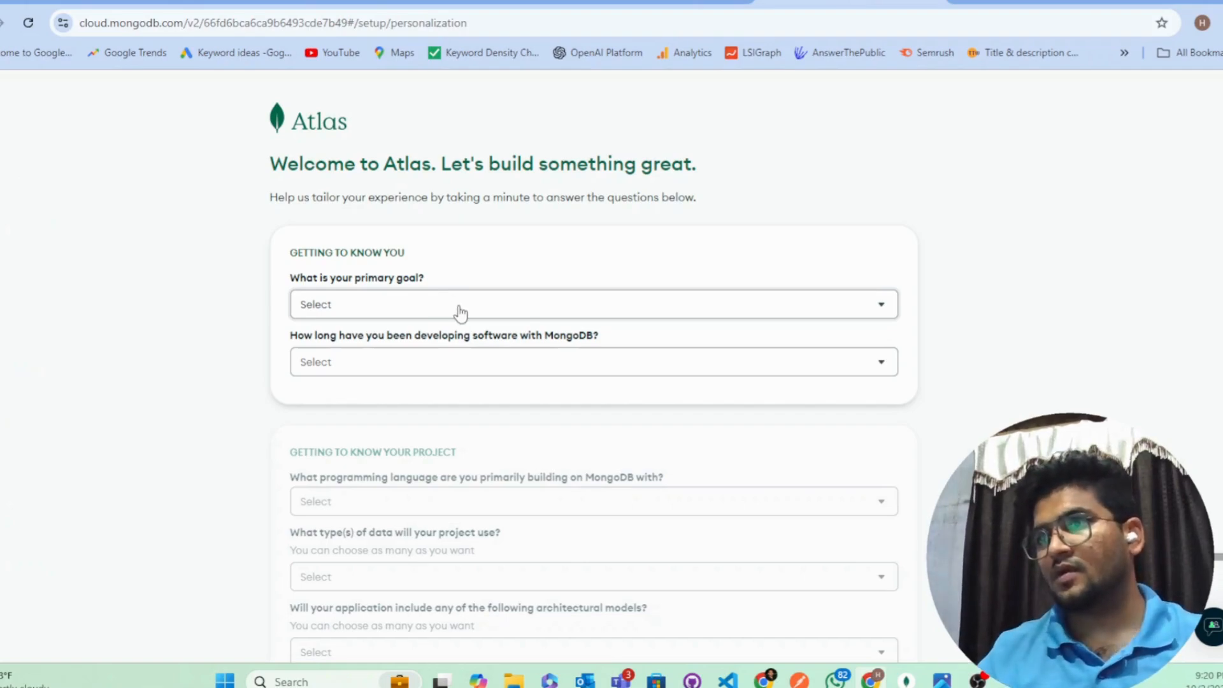
Step: Set the primary goal to Learn MongoDB and MongoDB experience to 1-6 months
{"action": "scroll", "coordinate": [471, 315], "scroll_direction": "down", "scroll_amount": 2}
{"action": "scroll", "coordinate": [472, 331], "scroll_direction": "up", "scroll_amount": 1}
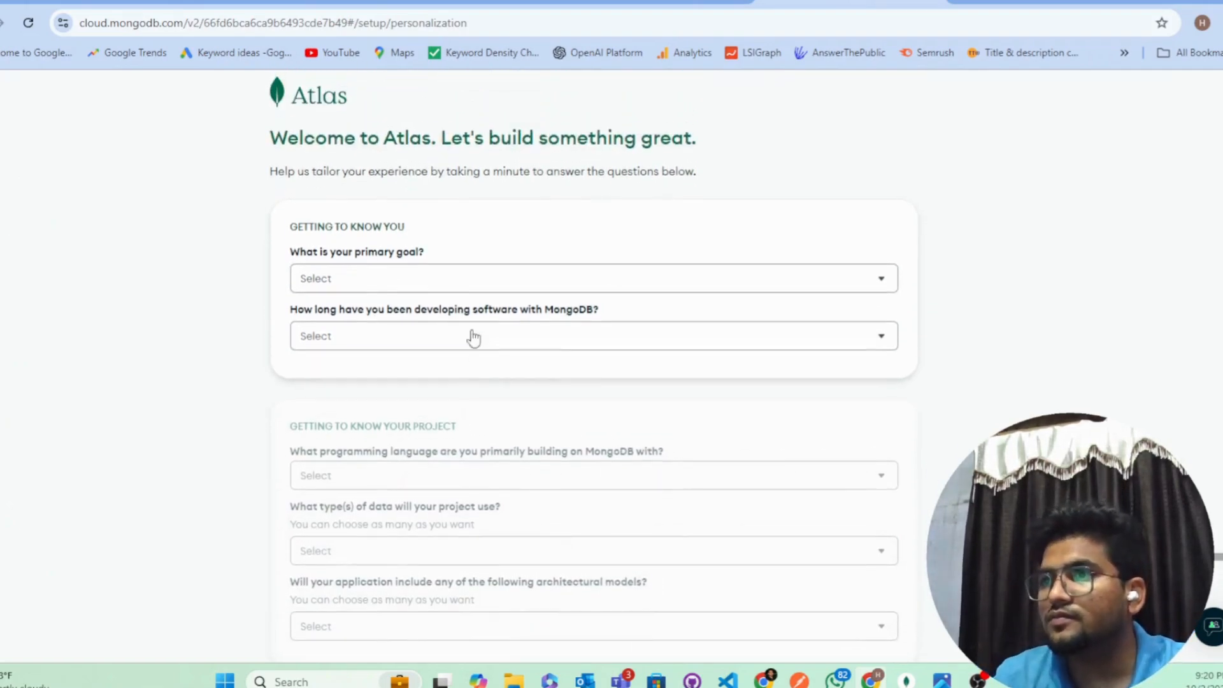
{"action": "left_click", "coordinate": [460, 288]}
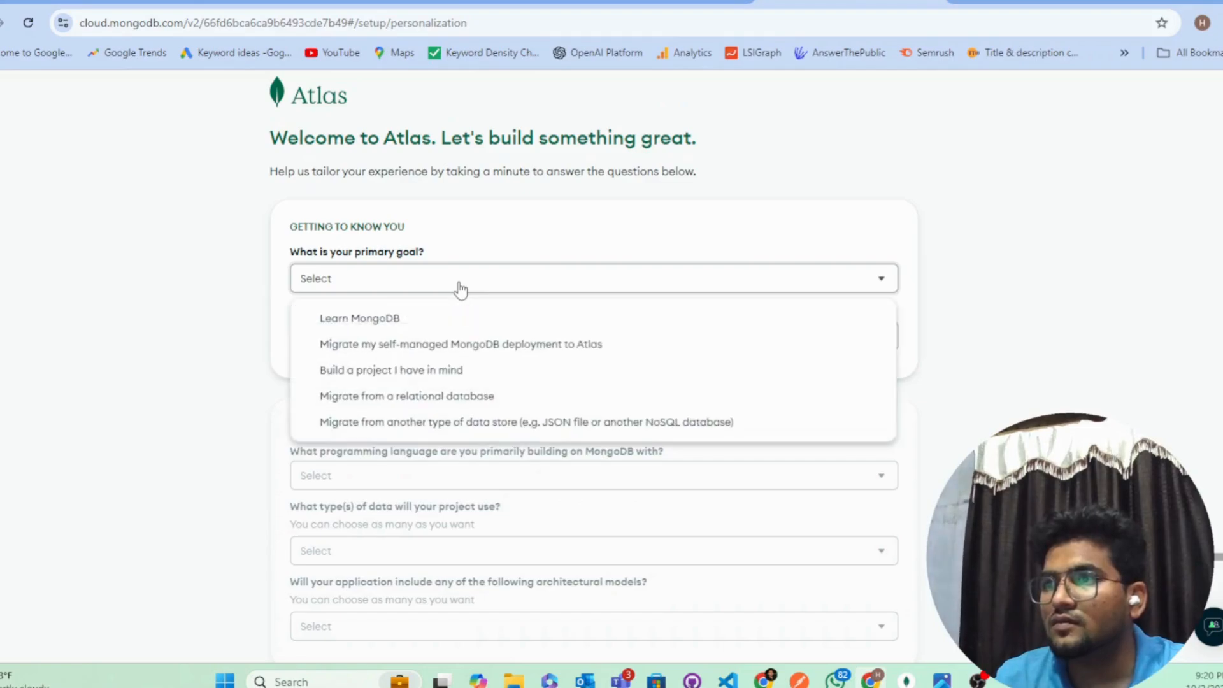
{"action": "left_click", "coordinate": [461, 320]}
{"action": "left_click", "coordinate": [537, 344]}
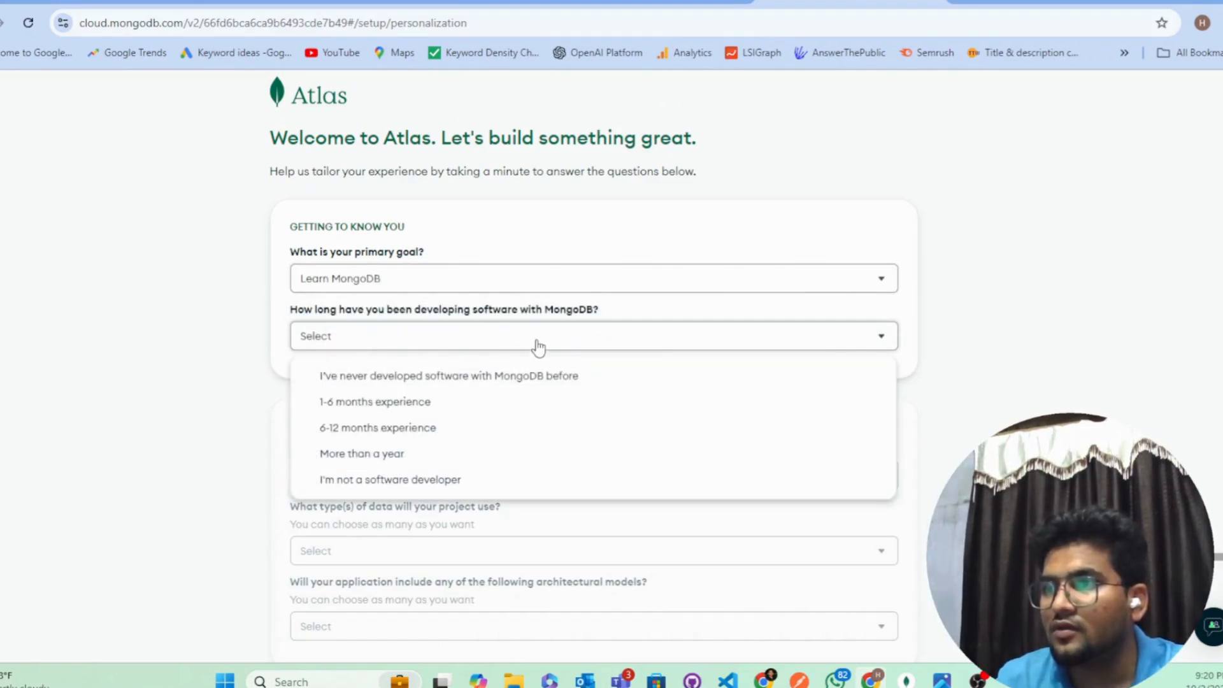
{"action": "left_click", "coordinate": [453, 408]}
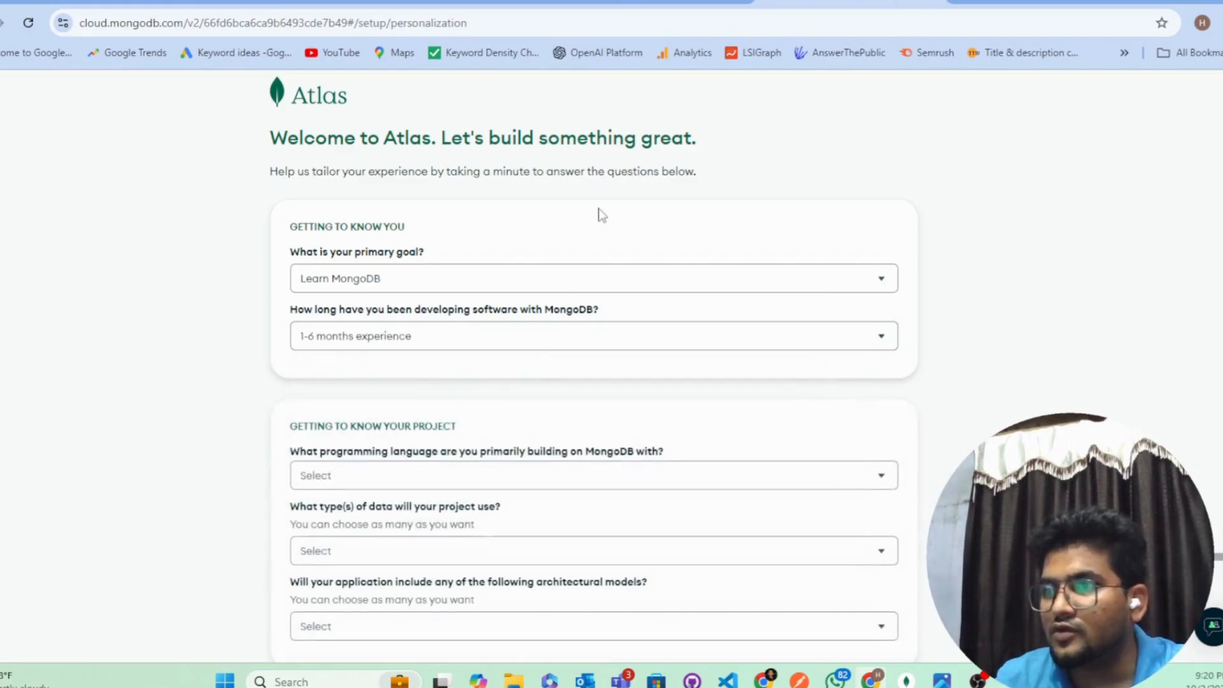
Step: Set the preferred programming language to JavaScript / Node.js
{"action": "scroll", "coordinate": [541, 320], "scroll_direction": "down", "scroll_amount": 1}
{"action": "left_click", "coordinate": [471, 408]}
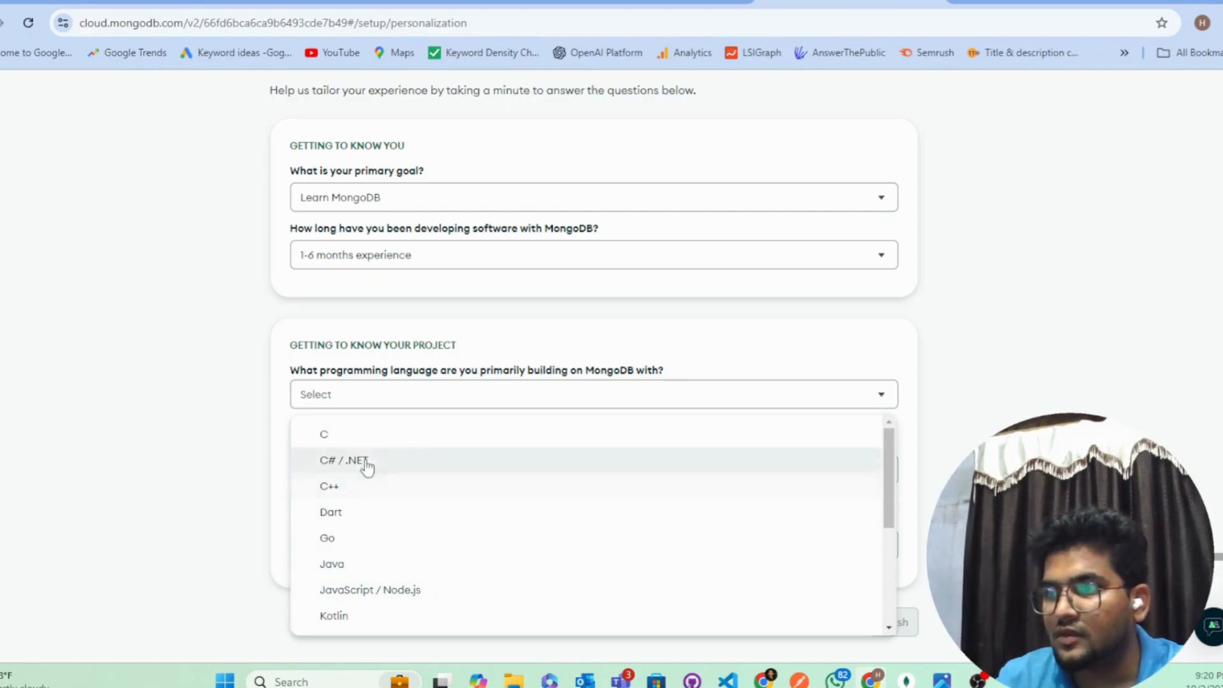
{"action": "left_click", "coordinate": [368, 564]}
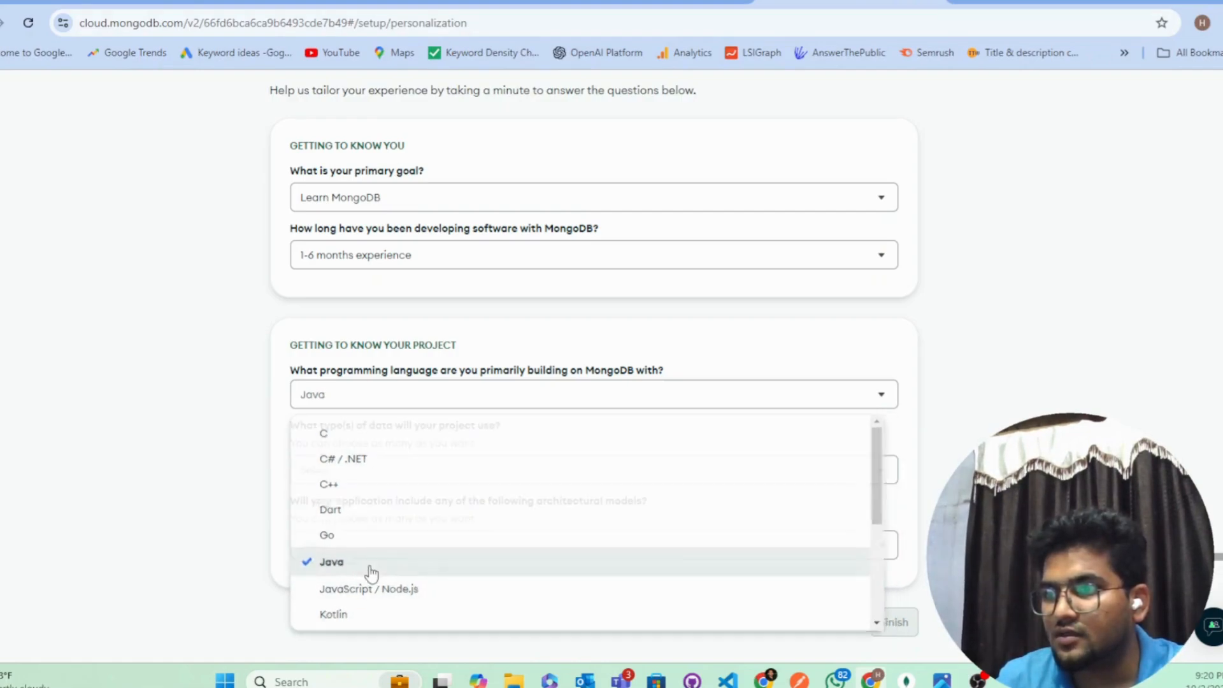
{"action": "left_click", "coordinate": [434, 401]}
{"action": "left_click", "coordinate": [462, 548]}
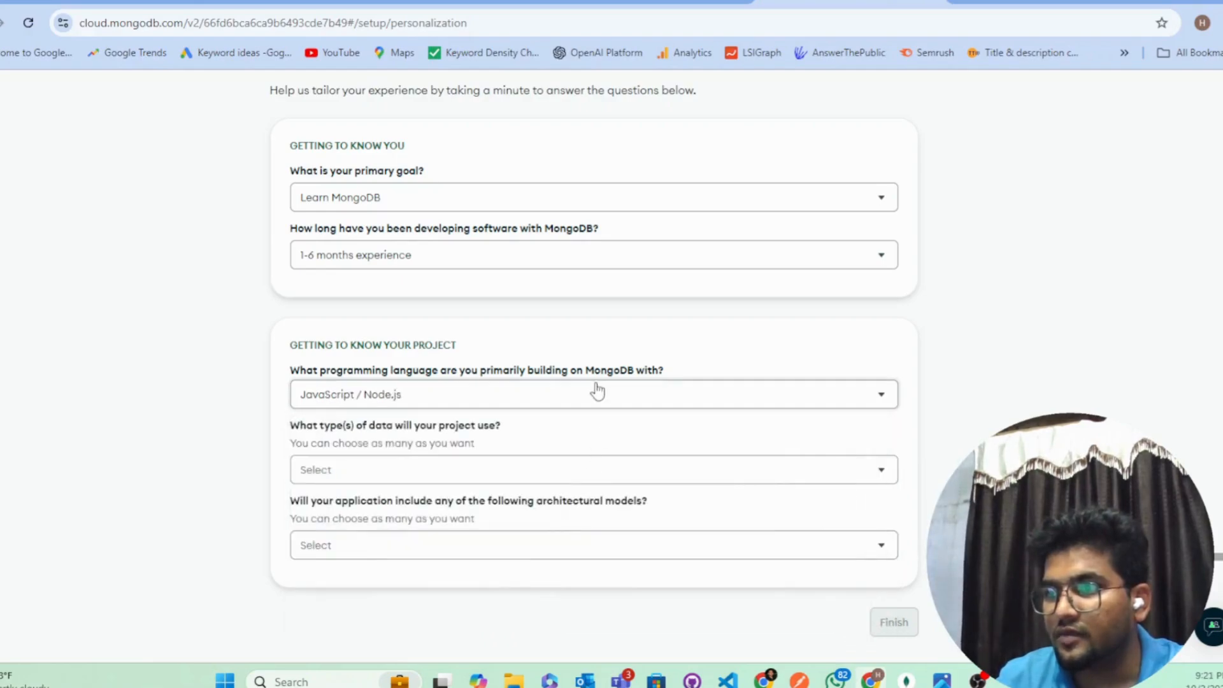
Step: Tick seven data types: time series, user profile, vector embeddings, sales, geospatial, catalog, user activity
{"action": "left_click", "coordinate": [464, 474]}
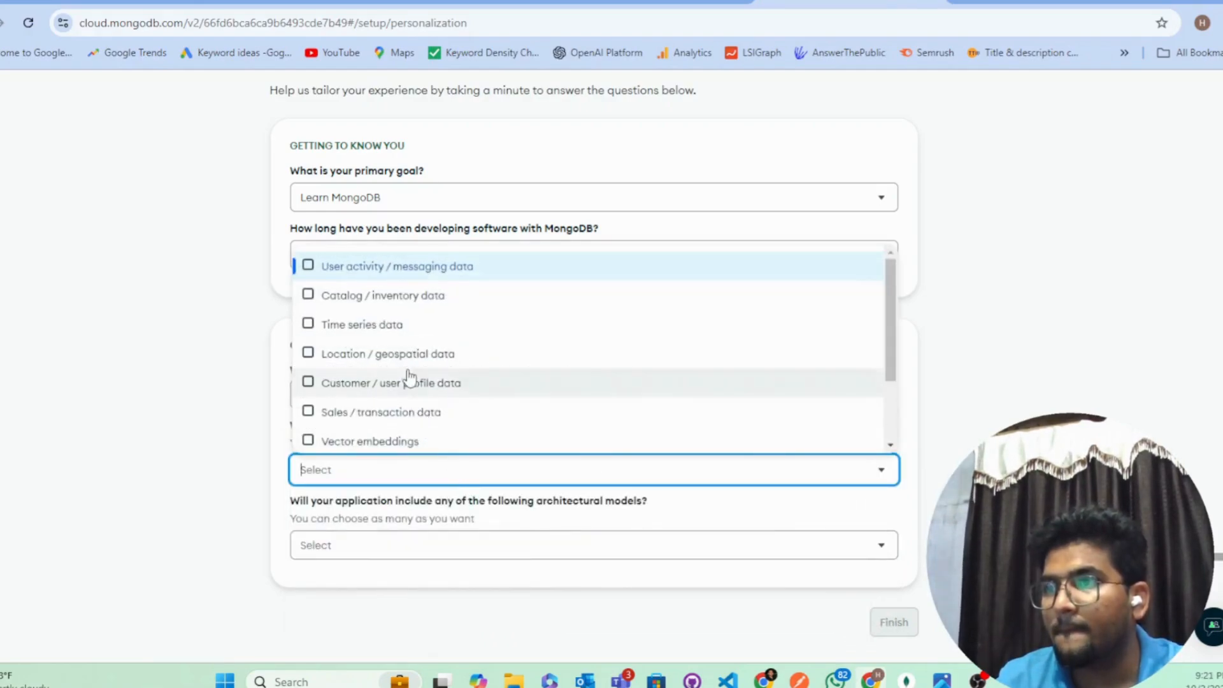
{"action": "left_click", "coordinate": [347, 326]}
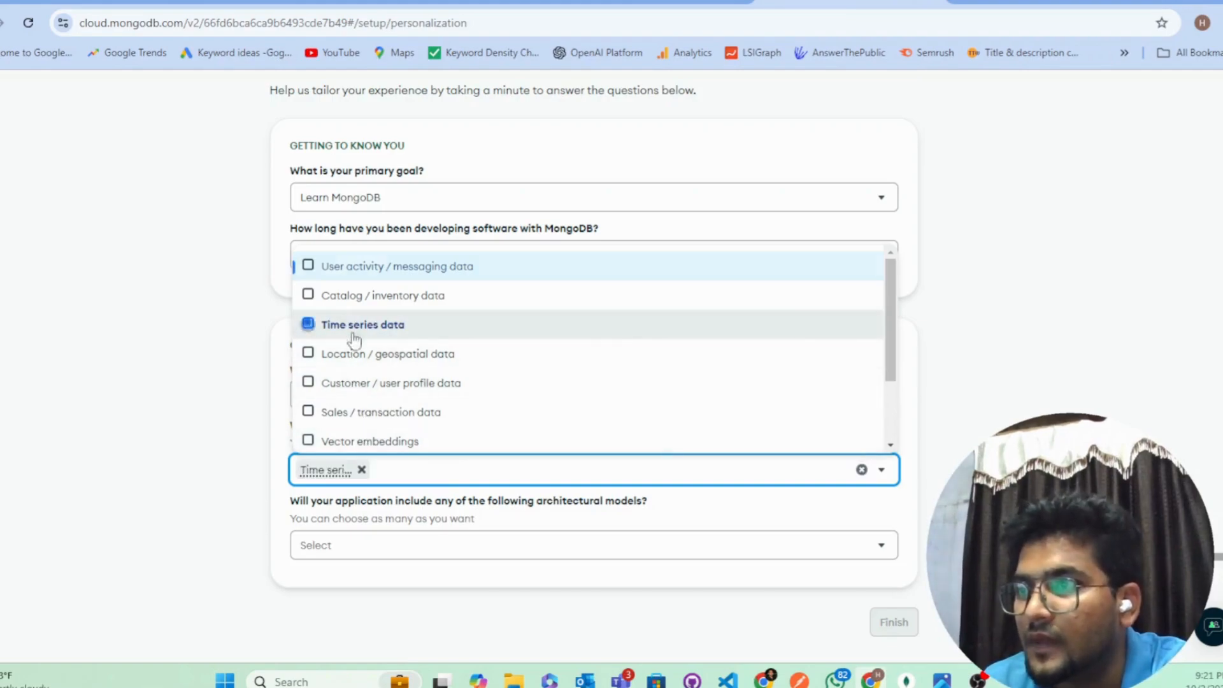
{"action": "left_click", "coordinate": [392, 383]}
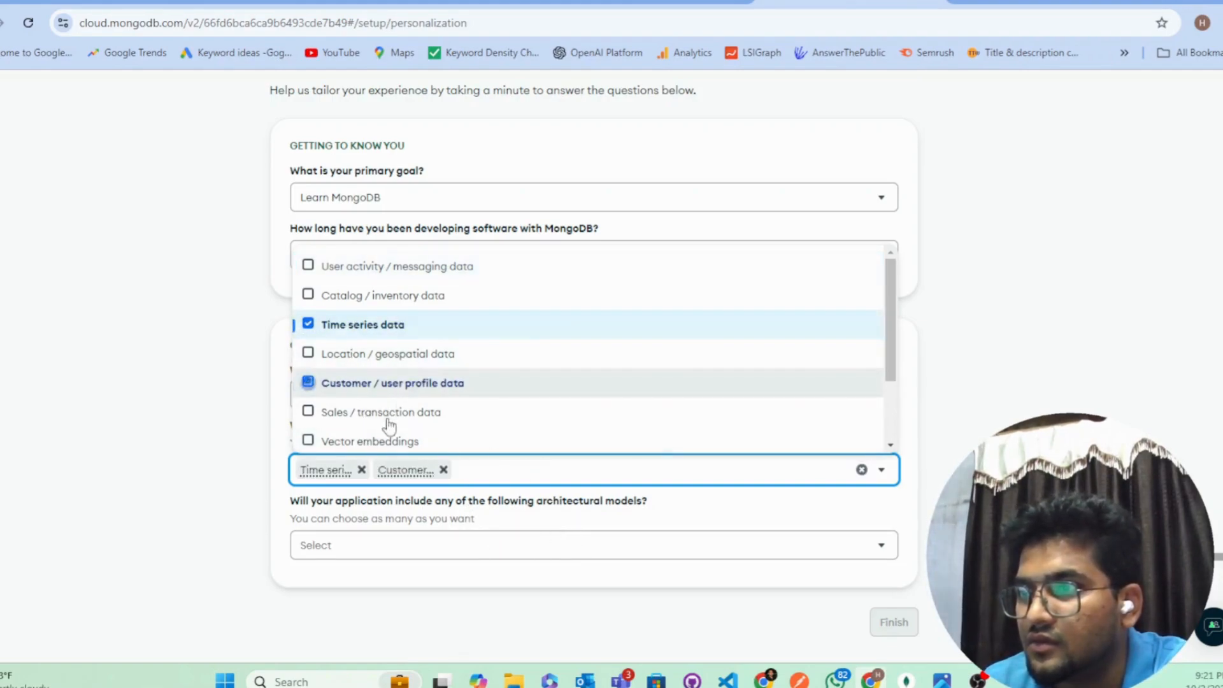
{"action": "left_click", "coordinate": [388, 439]}
{"action": "left_click", "coordinate": [391, 414]}
{"action": "left_click", "coordinate": [401, 354]}
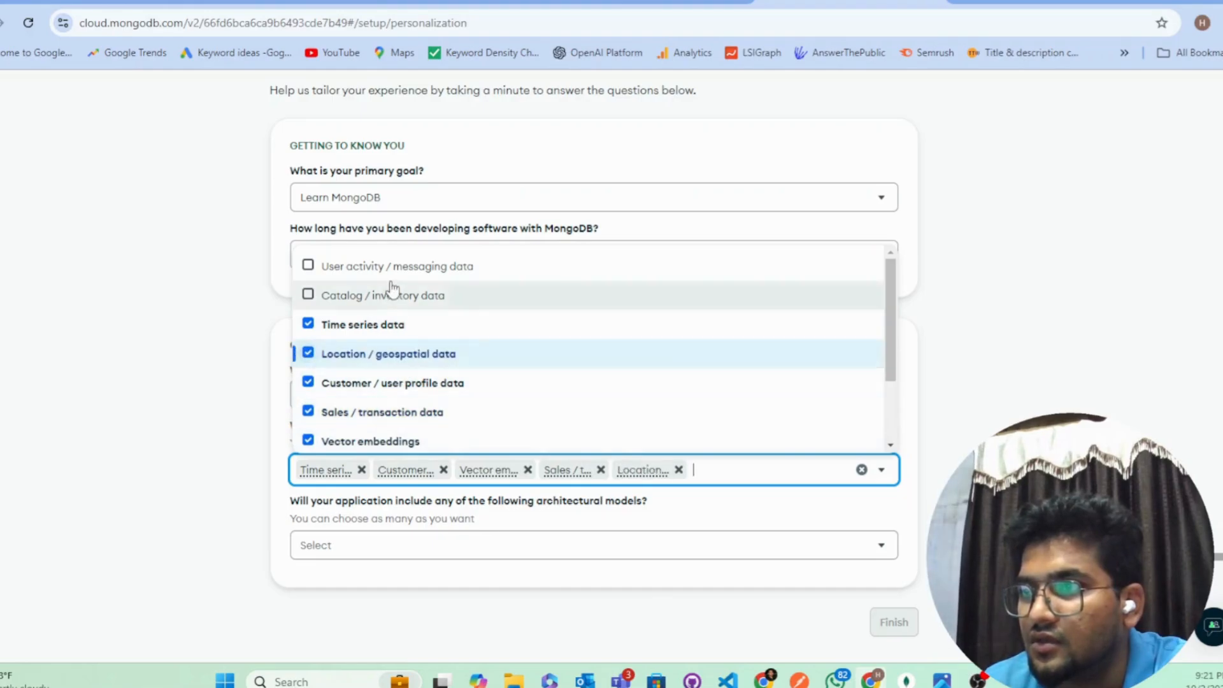
{"action": "left_click", "coordinate": [391, 295]}
{"action": "left_click", "coordinate": [404, 269]}
{"action": "left_click", "coordinate": [1050, 299]}
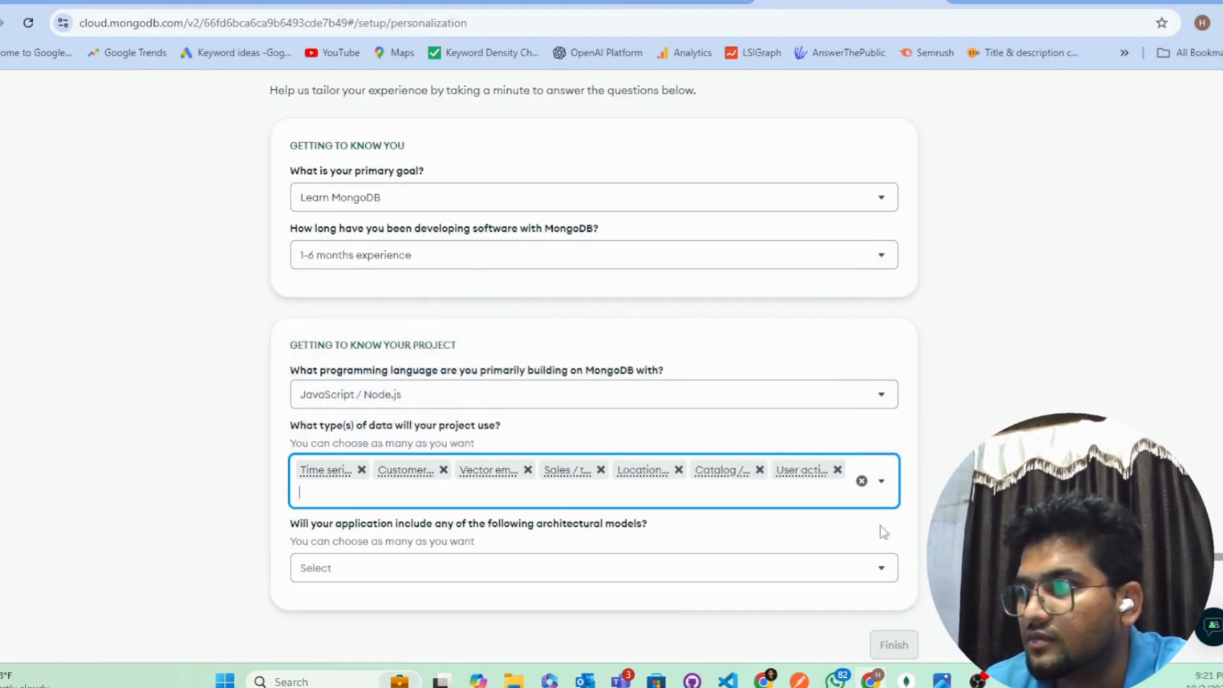
Step: Choose Search engine, Serverless, Microservices and Mobile architectures, then finish the survey
{"action": "left_click", "coordinate": [510, 567]}
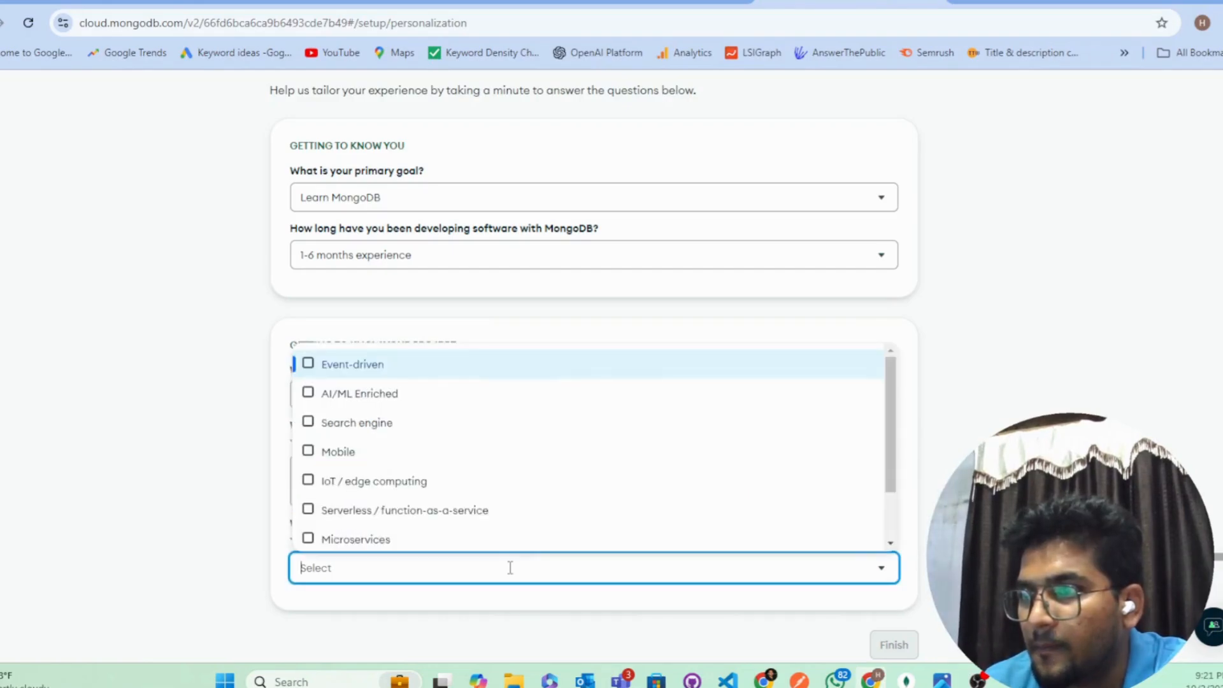
{"action": "left_click", "coordinate": [358, 436]}
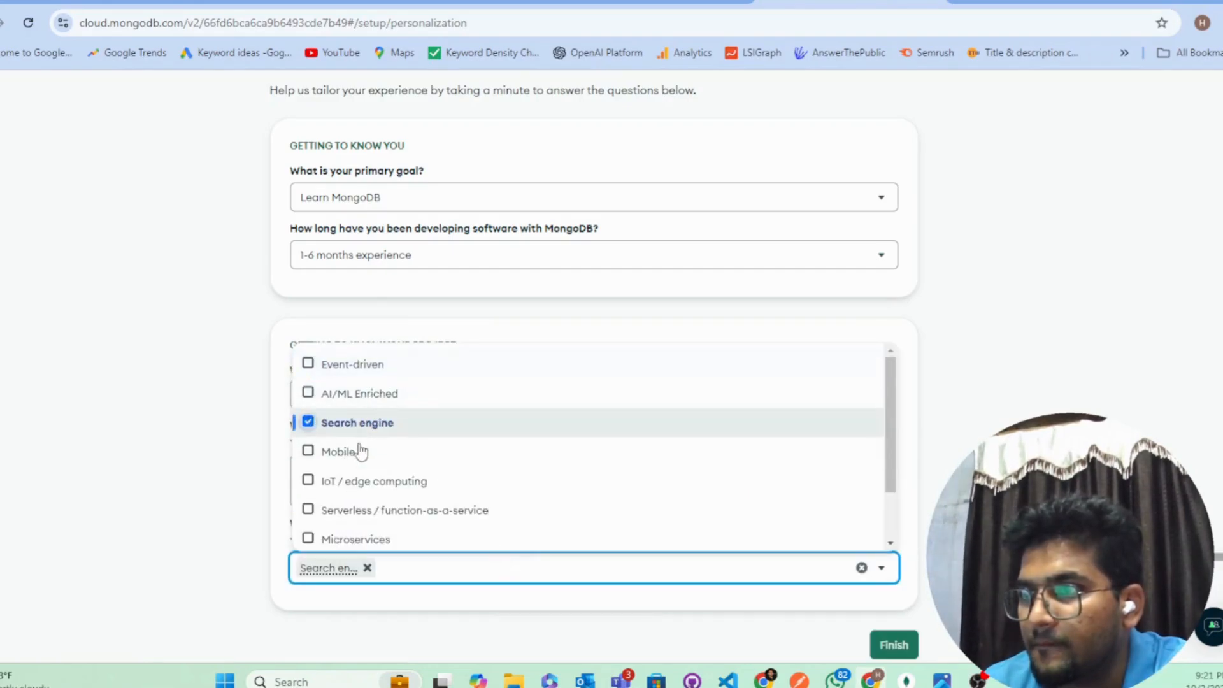
{"action": "left_click", "coordinate": [361, 520]}
{"action": "scroll", "coordinate": [407, 523], "scroll_direction": "down", "scroll_amount": 2}
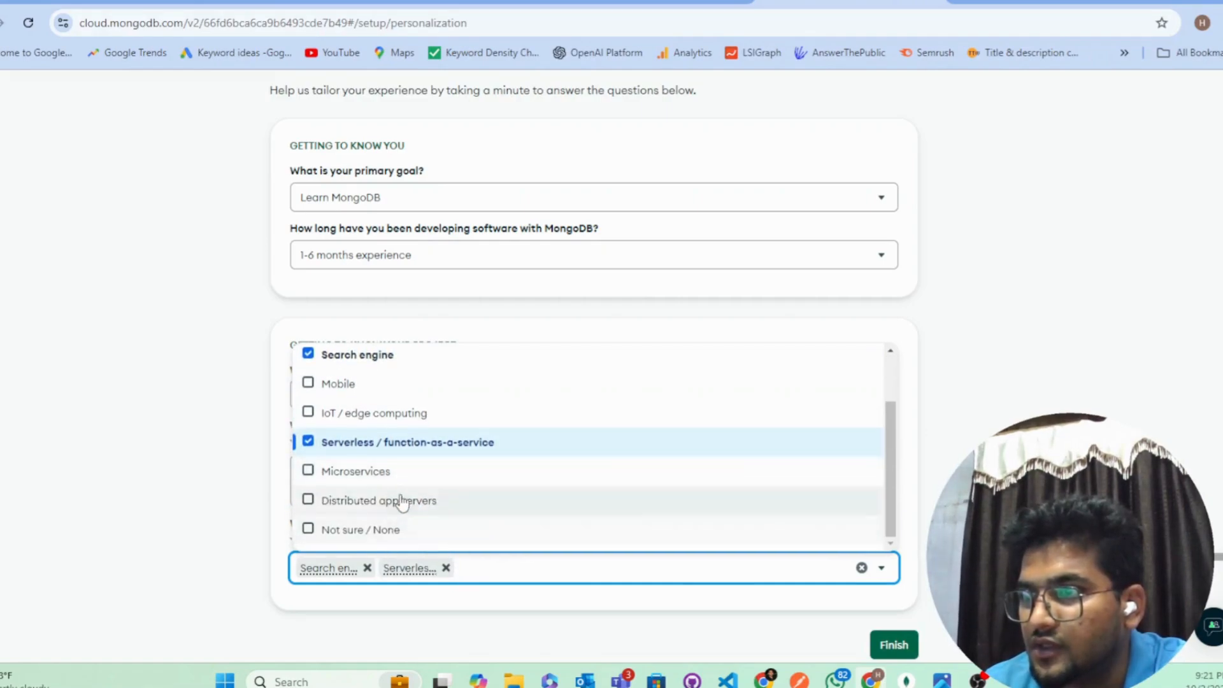
{"action": "left_click", "coordinate": [381, 475]}
{"action": "scroll", "coordinate": [382, 503], "scroll_direction": "up", "scroll_amount": 1}
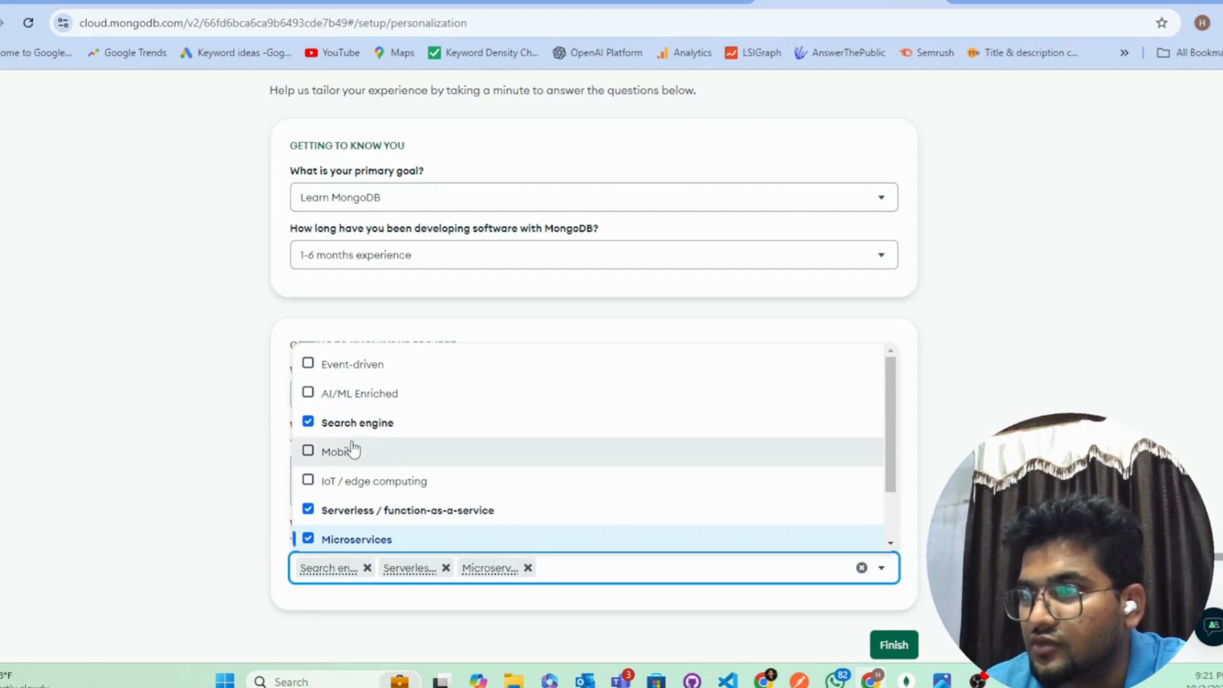
{"action": "left_click", "coordinate": [322, 450]}
{"action": "left_click", "coordinate": [885, 647]}
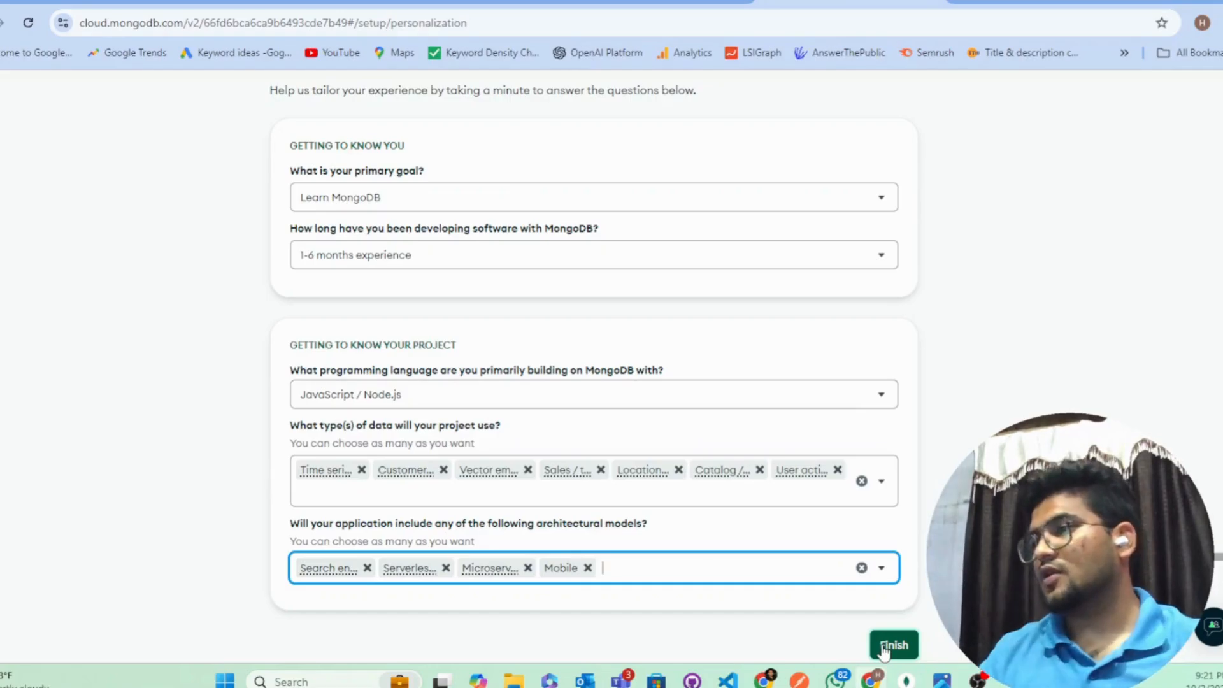
{"action": "left_click", "coordinate": [885, 647]}
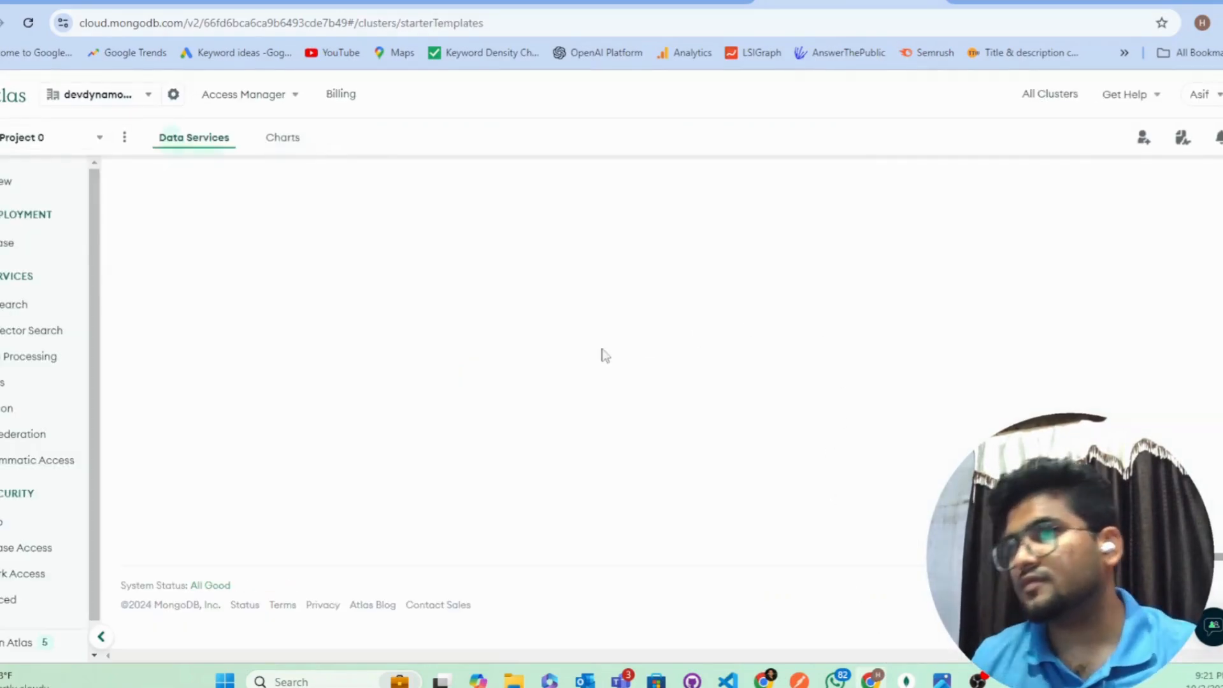
Step: Visit the project's database deployments, then come back to the Deploy your cluster options
{"action": "left_click", "coordinate": [45, 251]}
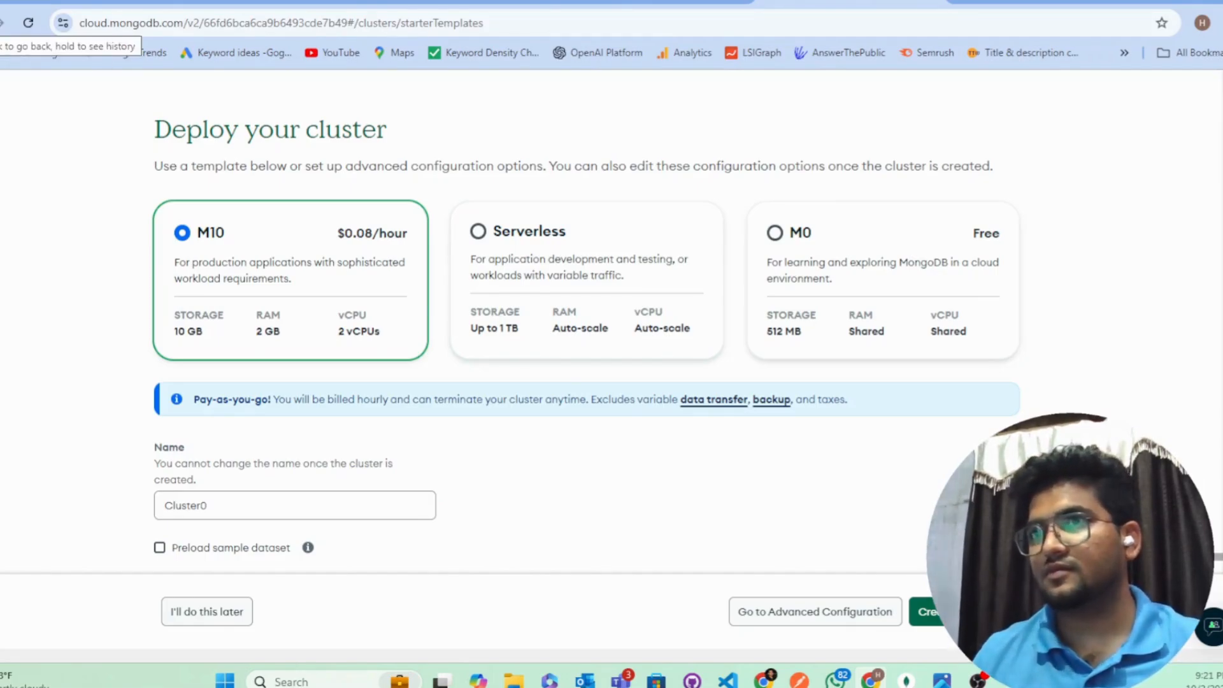
{"action": "left_click", "coordinate": [4, 23]}
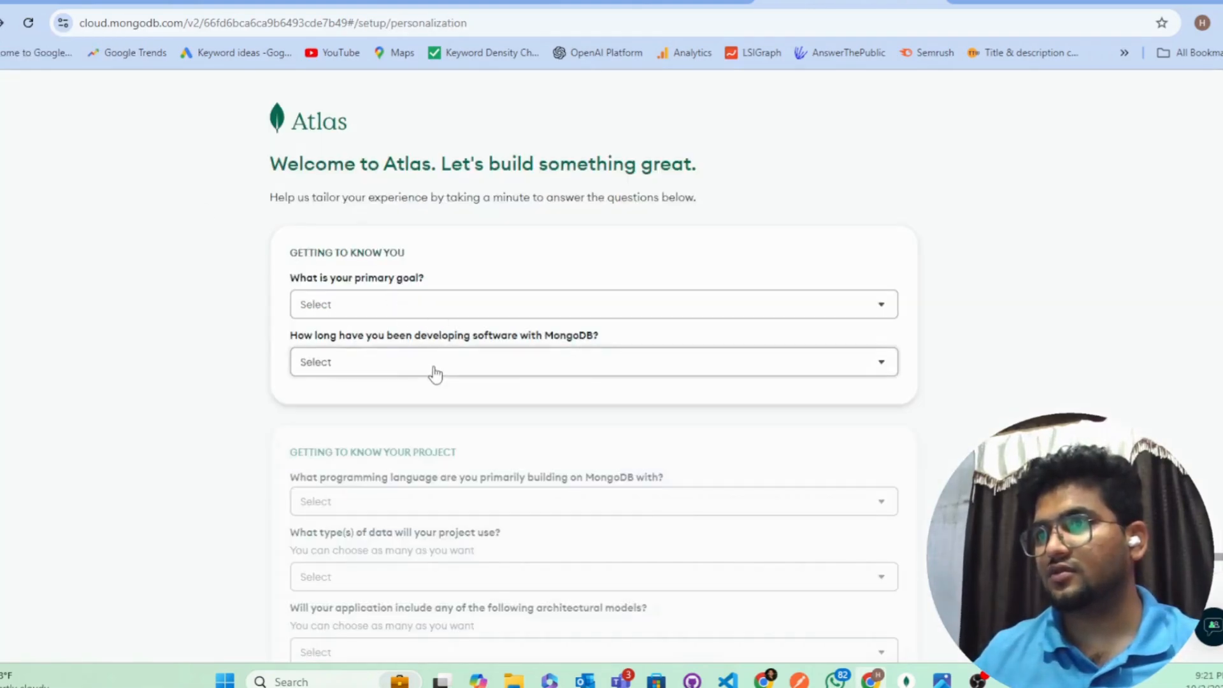
{"action": "scroll", "coordinate": [439, 376], "scroll_direction": "down", "scroll_amount": 2}
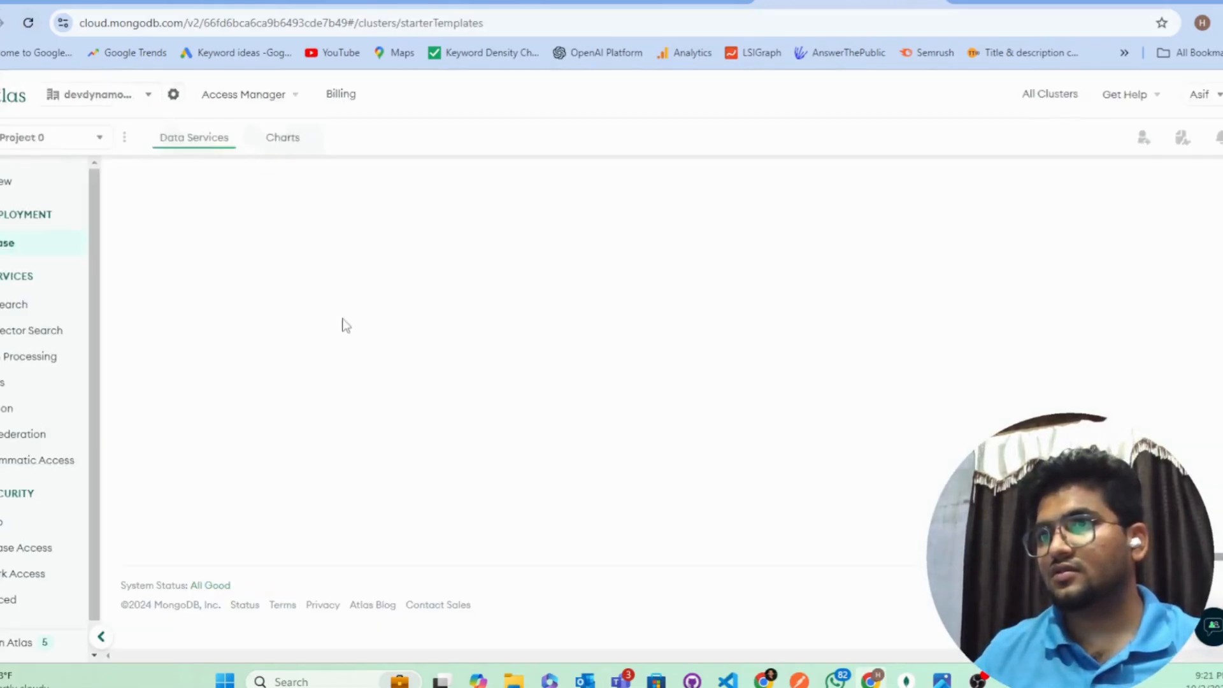
{"action": "scroll", "coordinate": [440, 369], "scroll_direction": "down", "scroll_amount": 3}
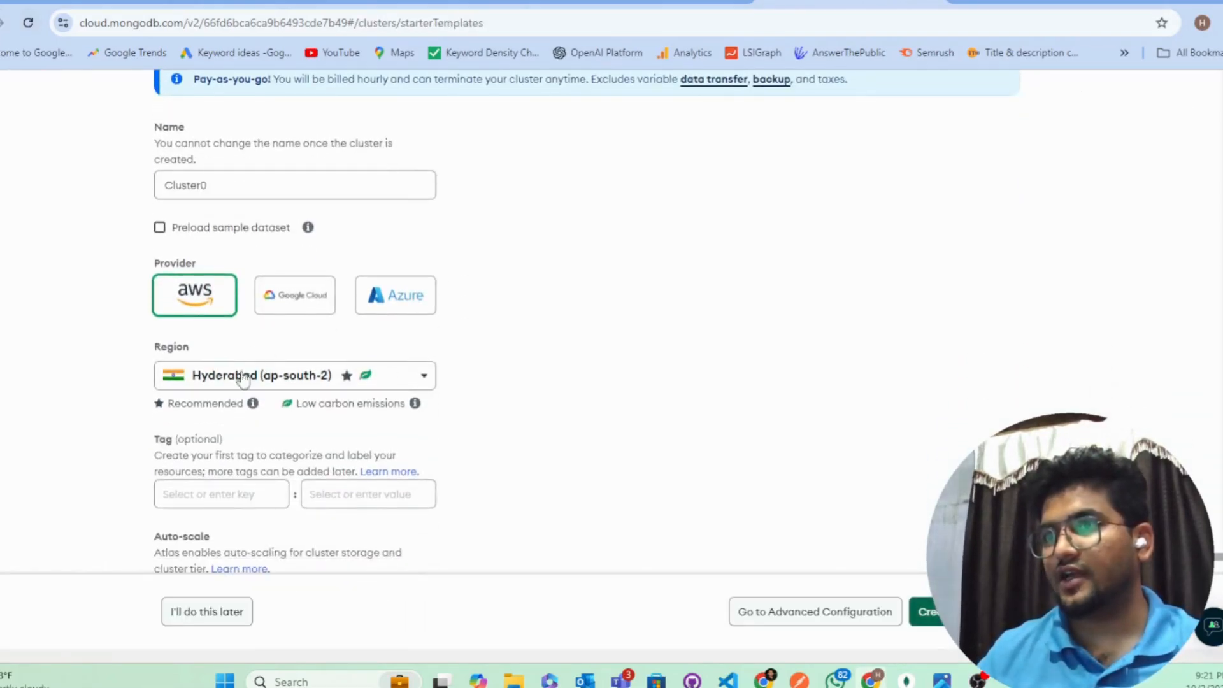
{"action": "scroll", "coordinate": [382, 213], "scroll_direction": "up", "scroll_amount": 3}
{"action": "scroll", "coordinate": [395, 258], "scroll_direction": "up", "scroll_amount": 3}
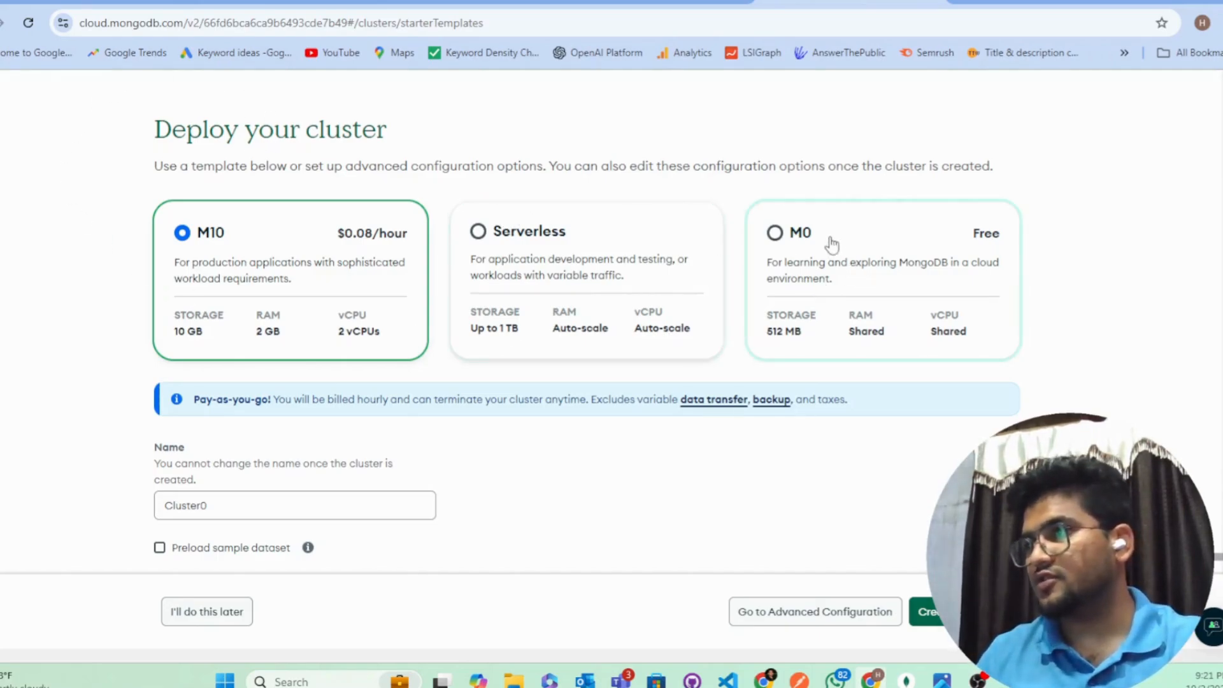
Step: Pick the free M0 tier, keep Cluster0 on AWS Mumbai, and create the deployment
{"action": "left_click", "coordinate": [788, 240]}
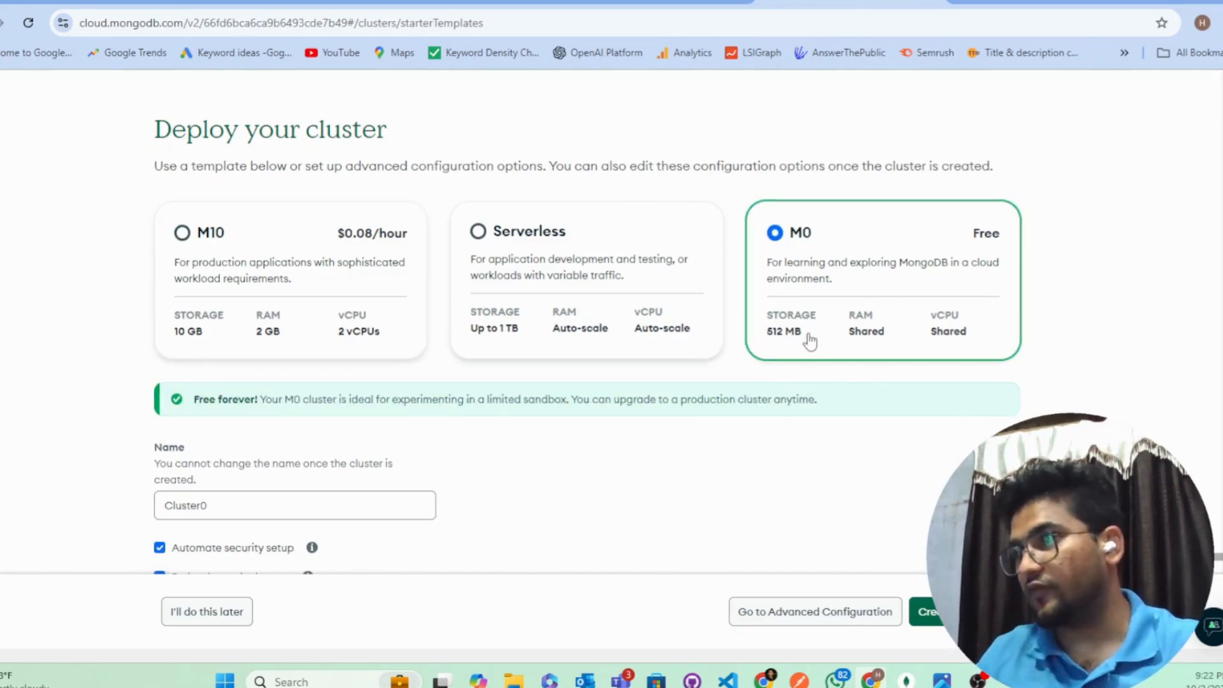
{"action": "left_click_drag", "start_coordinate": [808, 342], "coordinate": [754, 346]}
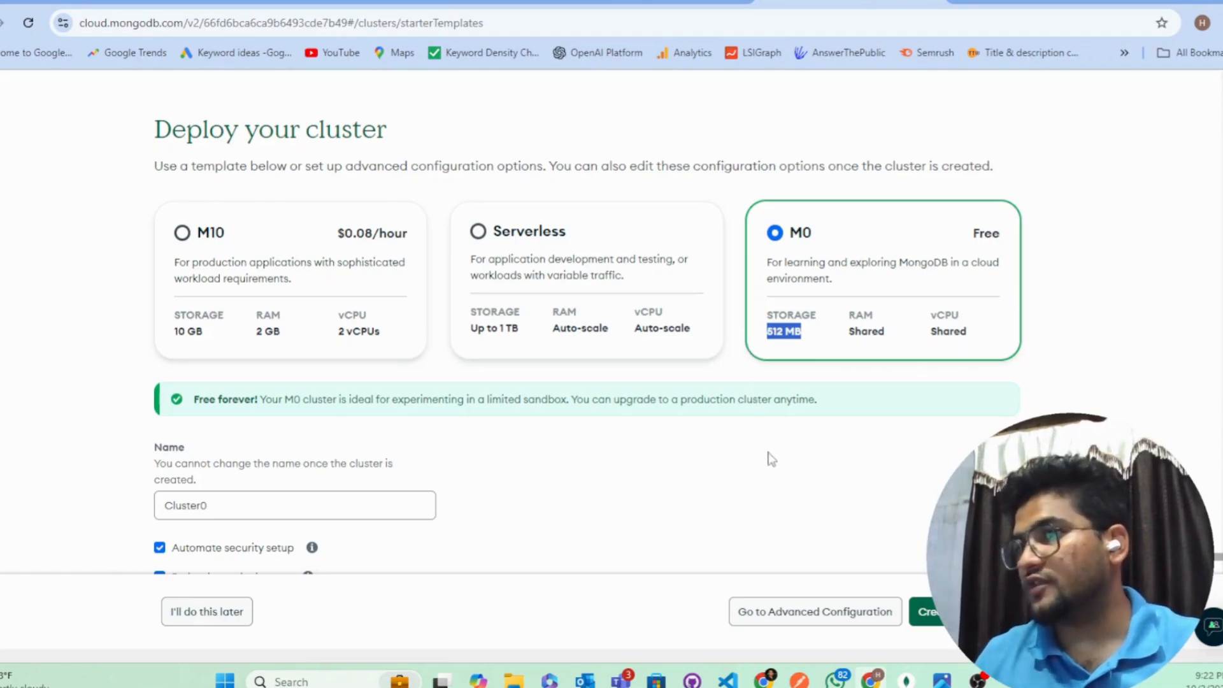
{"action": "scroll", "coordinate": [771, 459], "scroll_direction": "down", "scroll_amount": 3}
{"action": "left_click", "coordinate": [307, 351]}
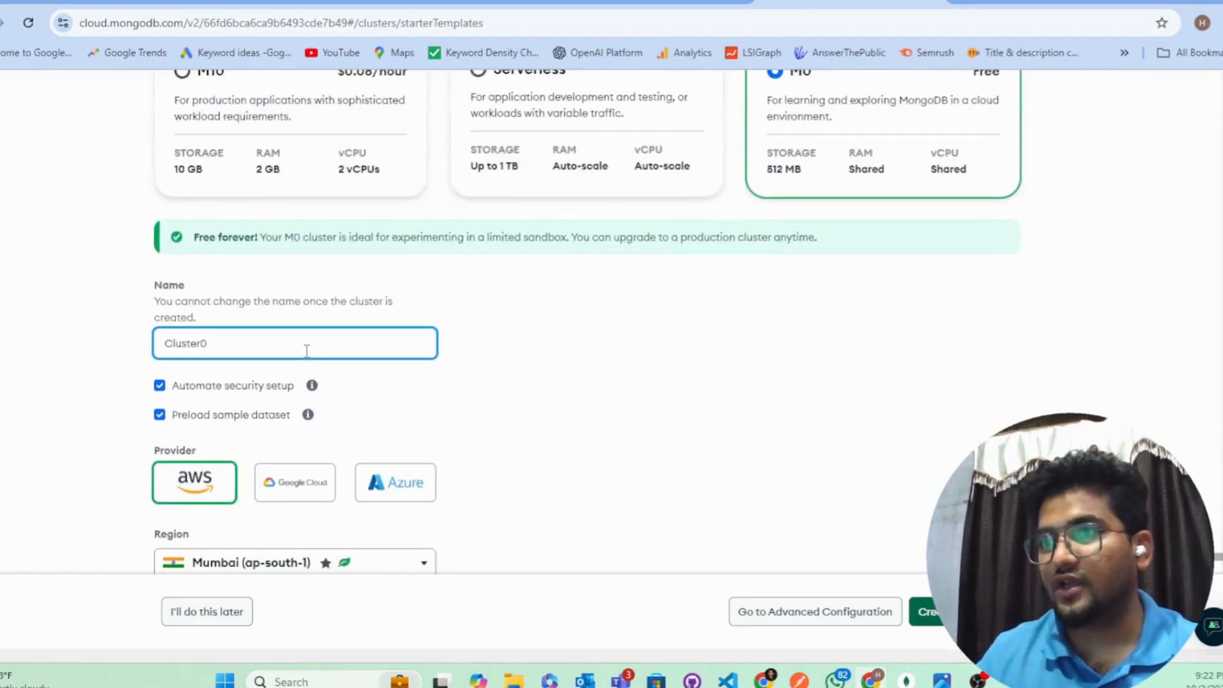
{"action": "scroll", "coordinate": [307, 350], "scroll_direction": "down", "scroll_amount": 3}
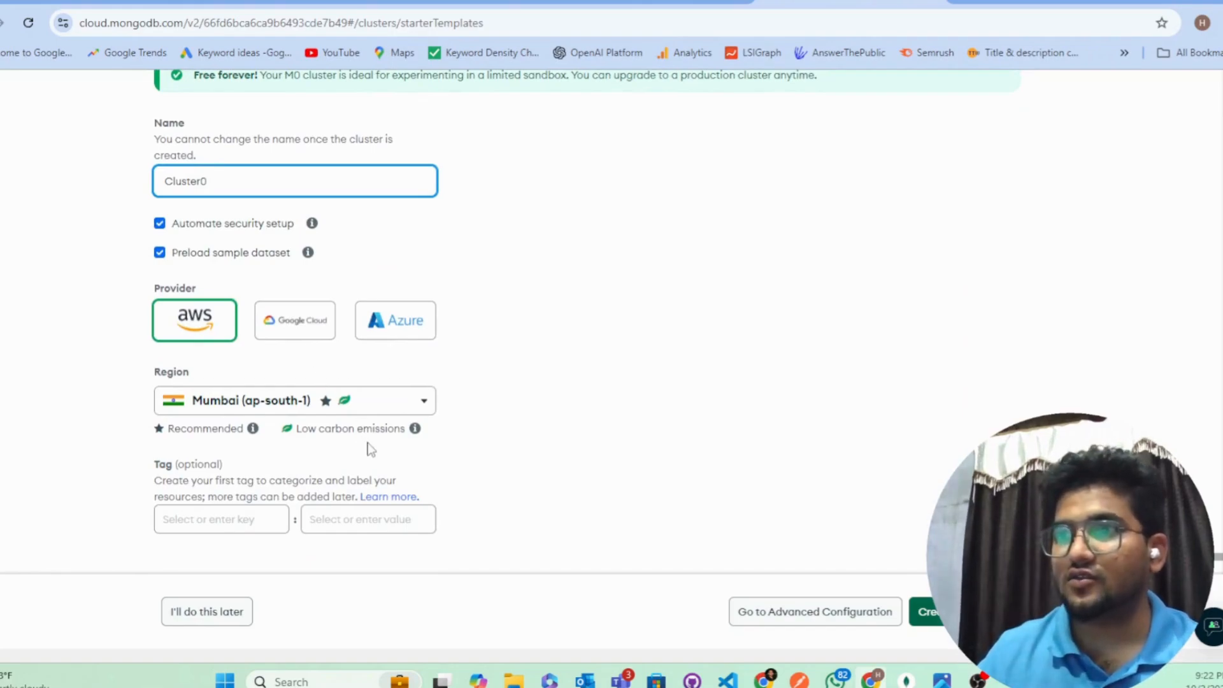
{"action": "scroll", "coordinate": [358, 423], "scroll_direction": "down", "scroll_amount": 1}
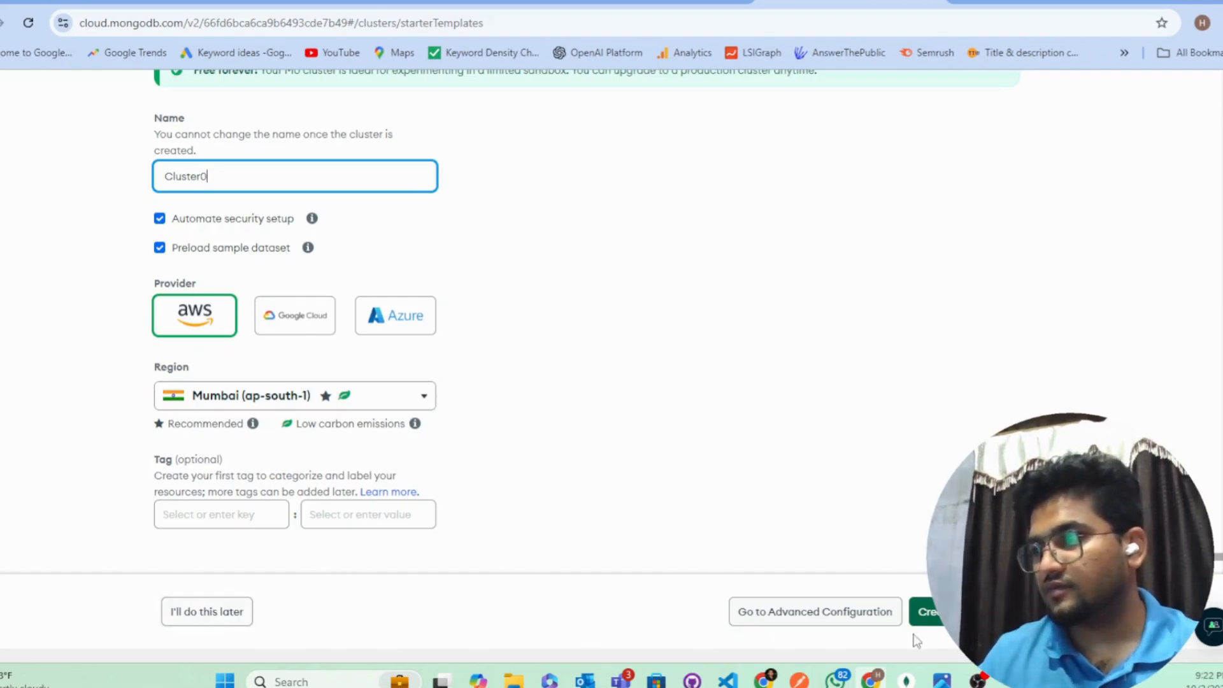
{"action": "left_click", "coordinate": [962, 612]}
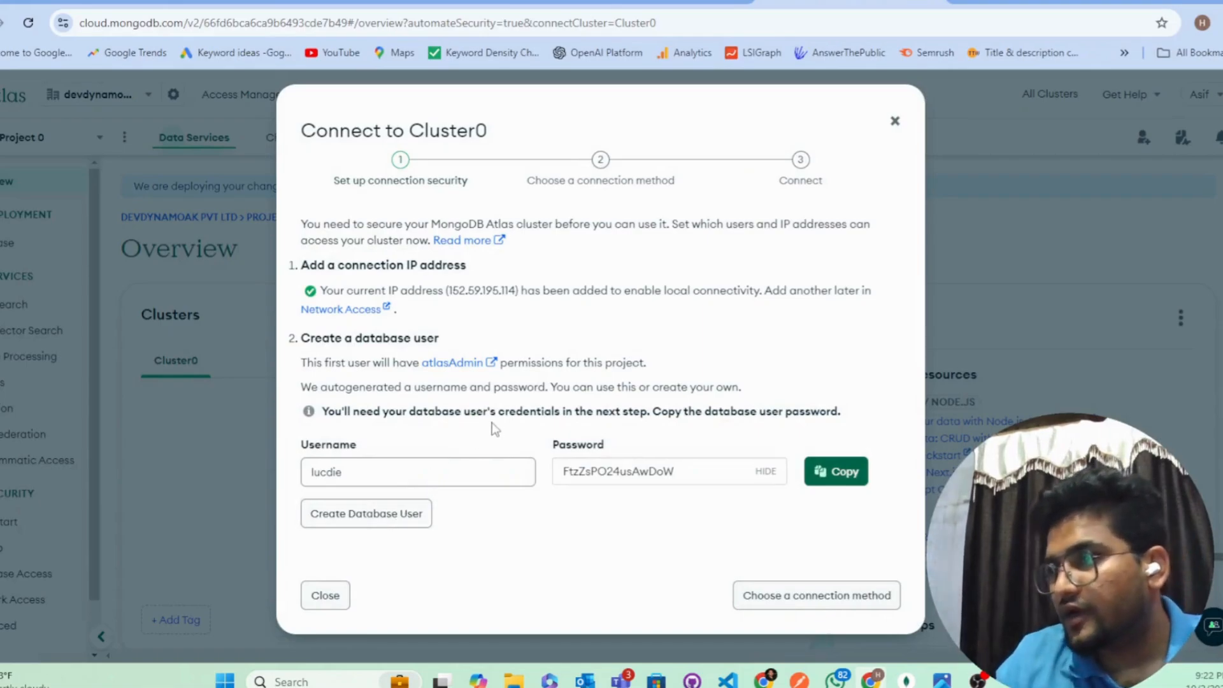
Step: Select the autogenerated database username and password, and copy the password
{"action": "left_click_drag", "start_coordinate": [397, 480], "coordinate": [274, 484]}
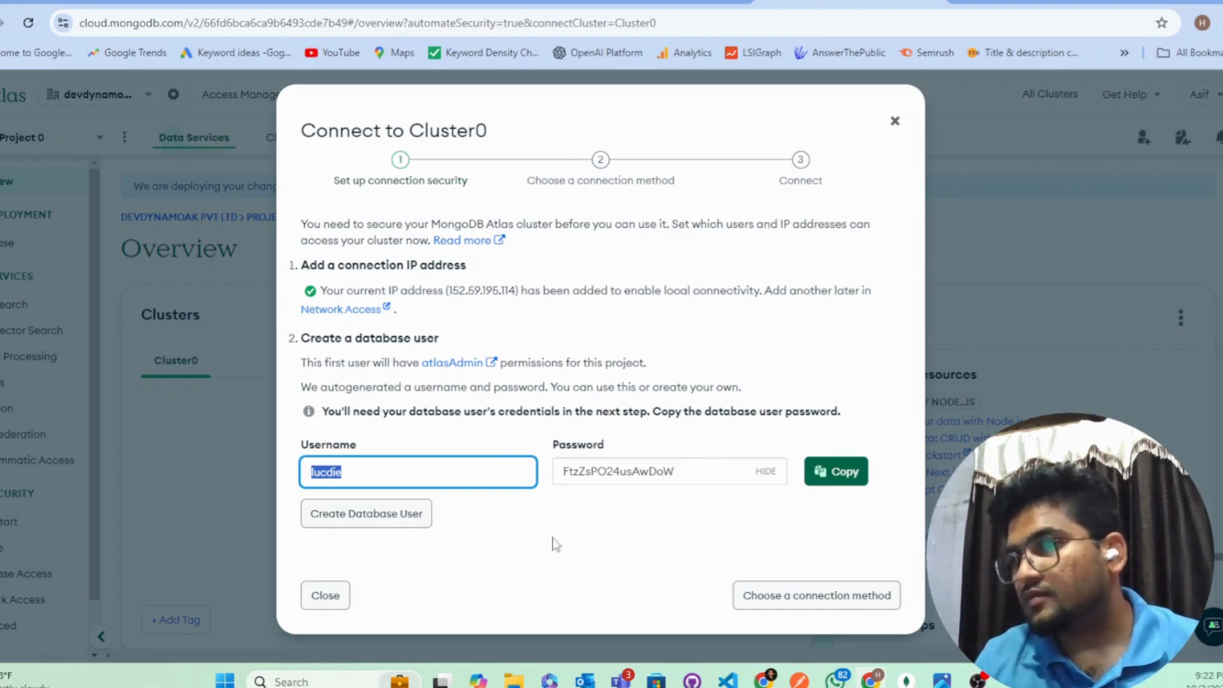
{"action": "left_click", "coordinate": [744, 474]}
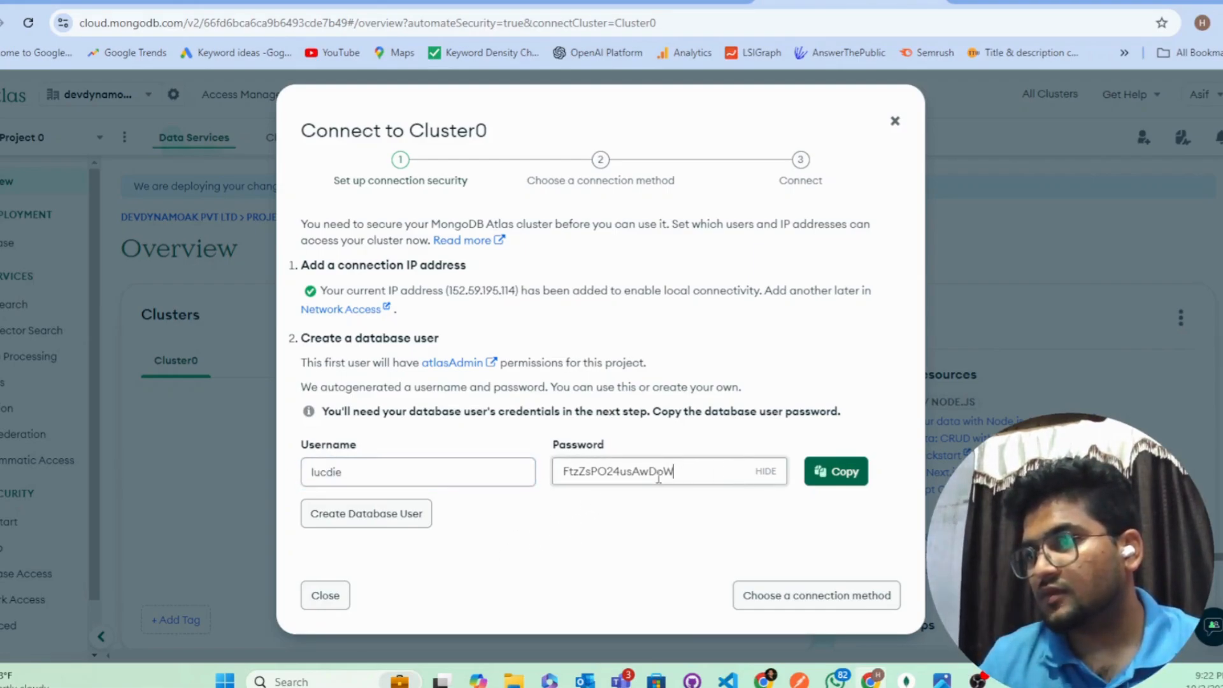
{"action": "double_click", "coordinate": [659, 478]}
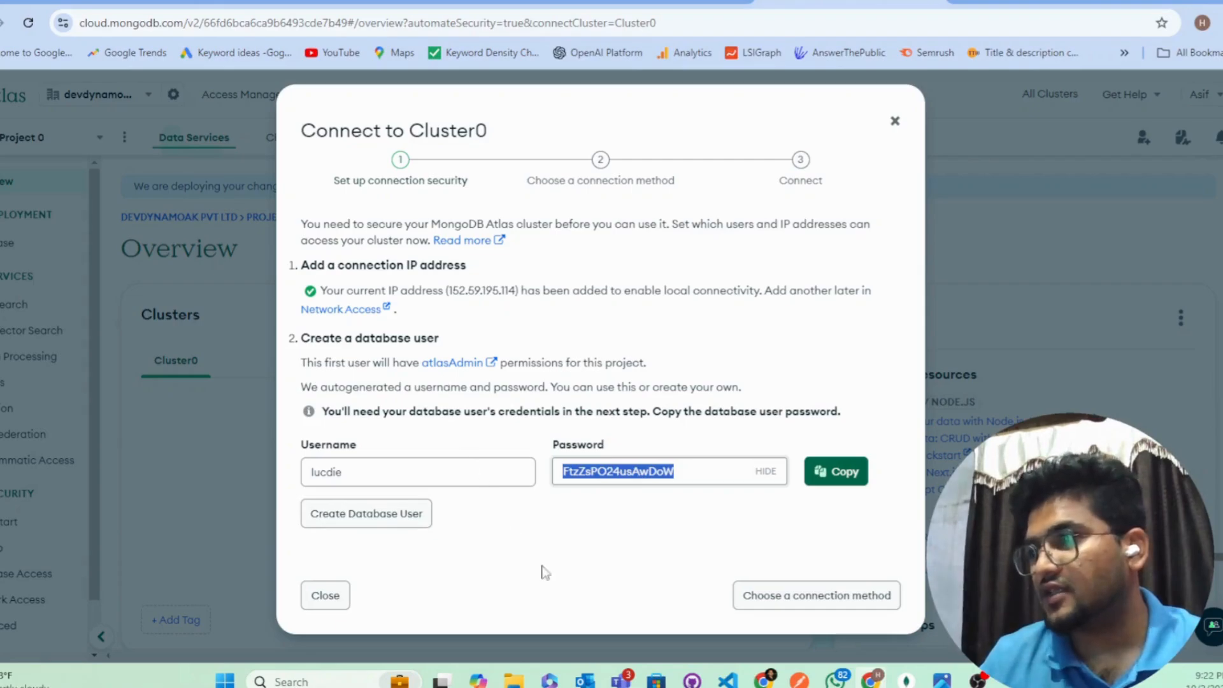
{"action": "left_click", "coordinate": [840, 477]}
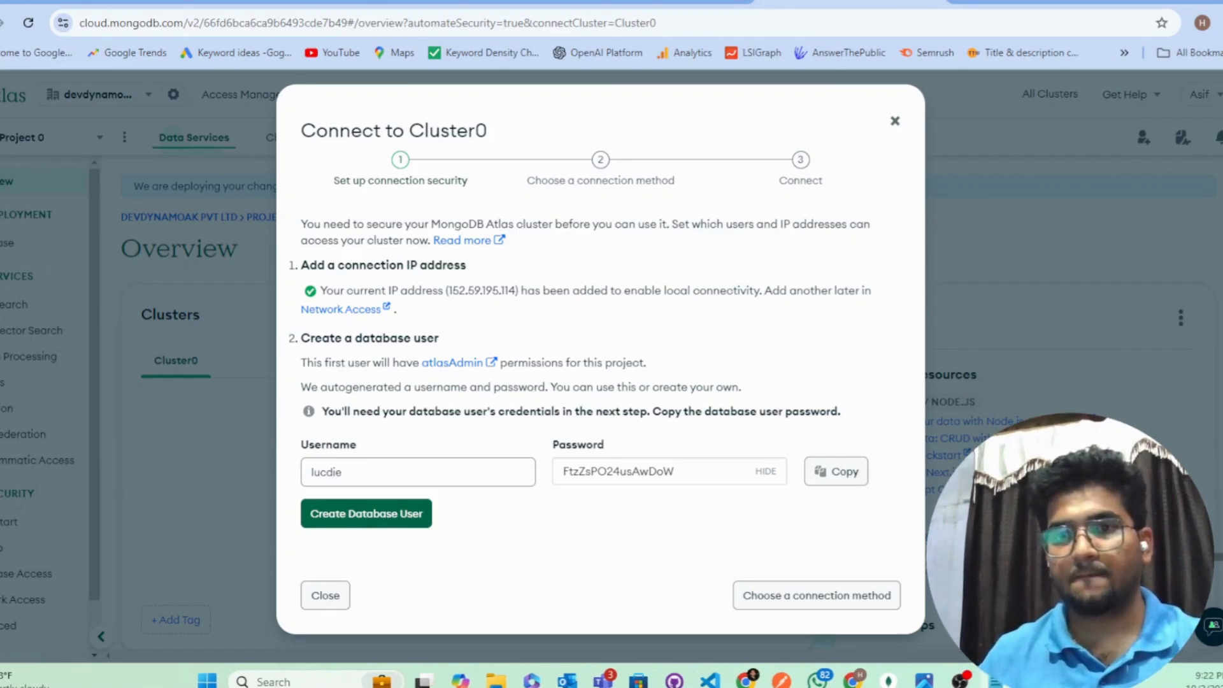
Step: Maximize Notepad and paste the database password on a new line
{"action": "left_click_drag", "start_coordinate": [1, 207], "coordinate": [529, 1]}
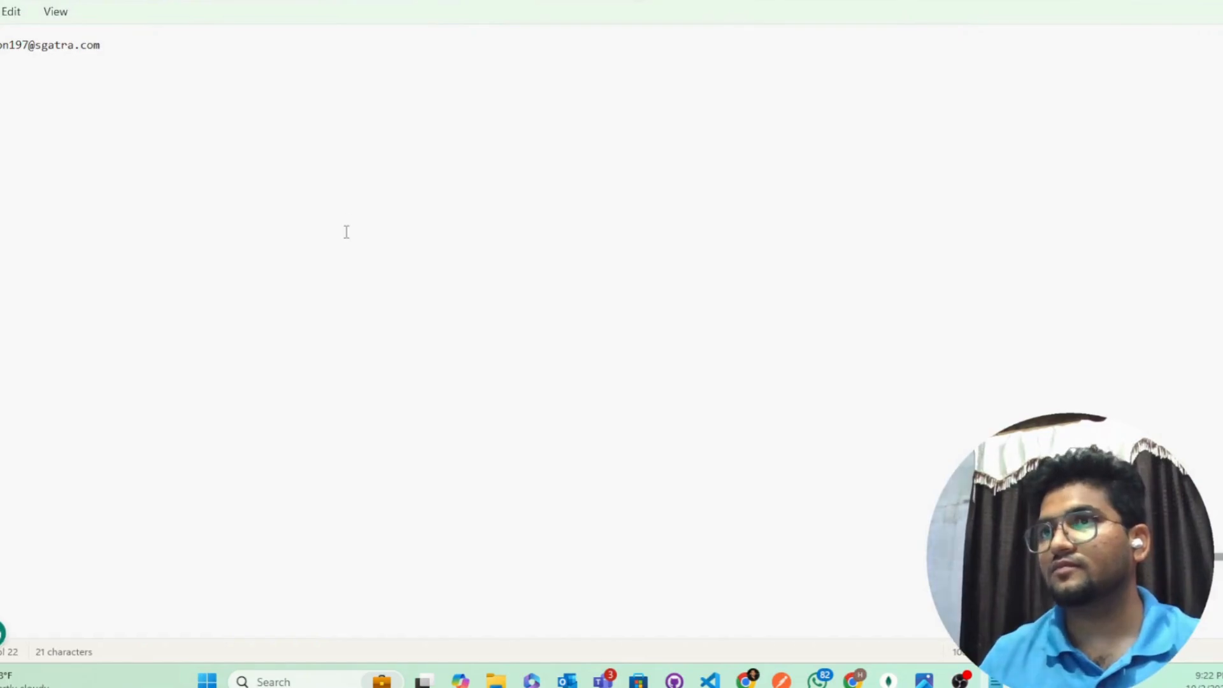
{"action": "key", "text": "Return"}
{"action": "key", "text": "Return"}
{"action": "key", "text": "ctrl+v"}
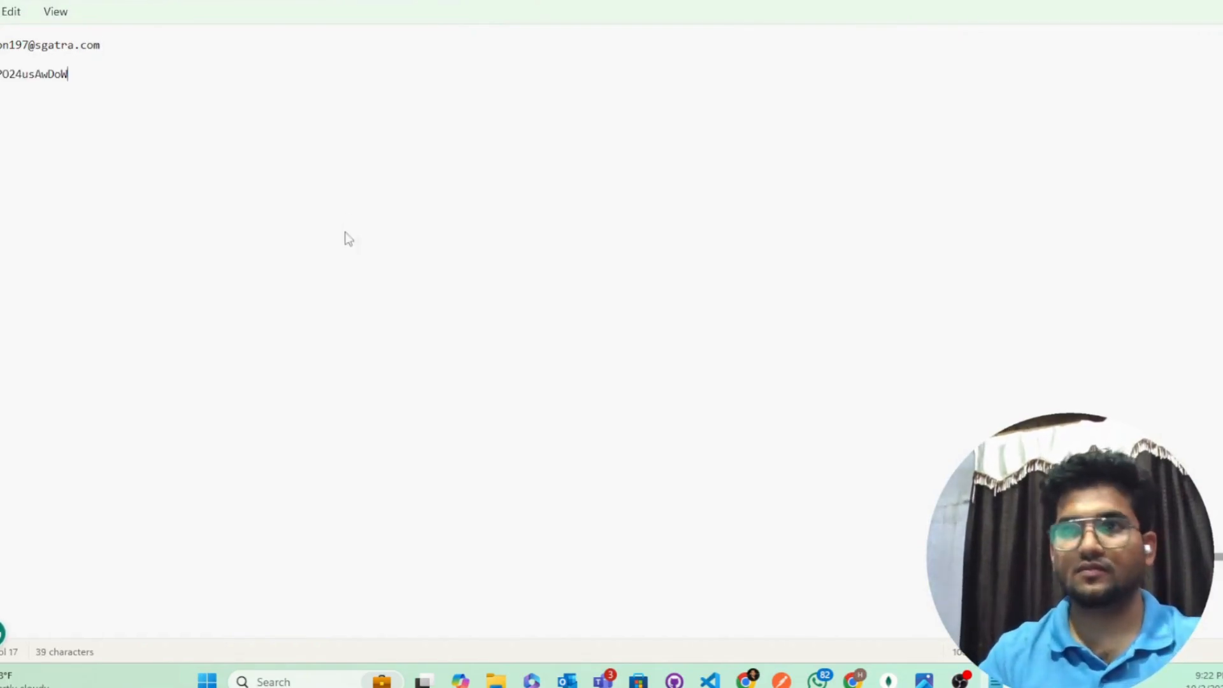
Step: Copy the autogenerated username from Atlas and add it on a line above the password
{"action": "key", "text": "alt+Tab"}
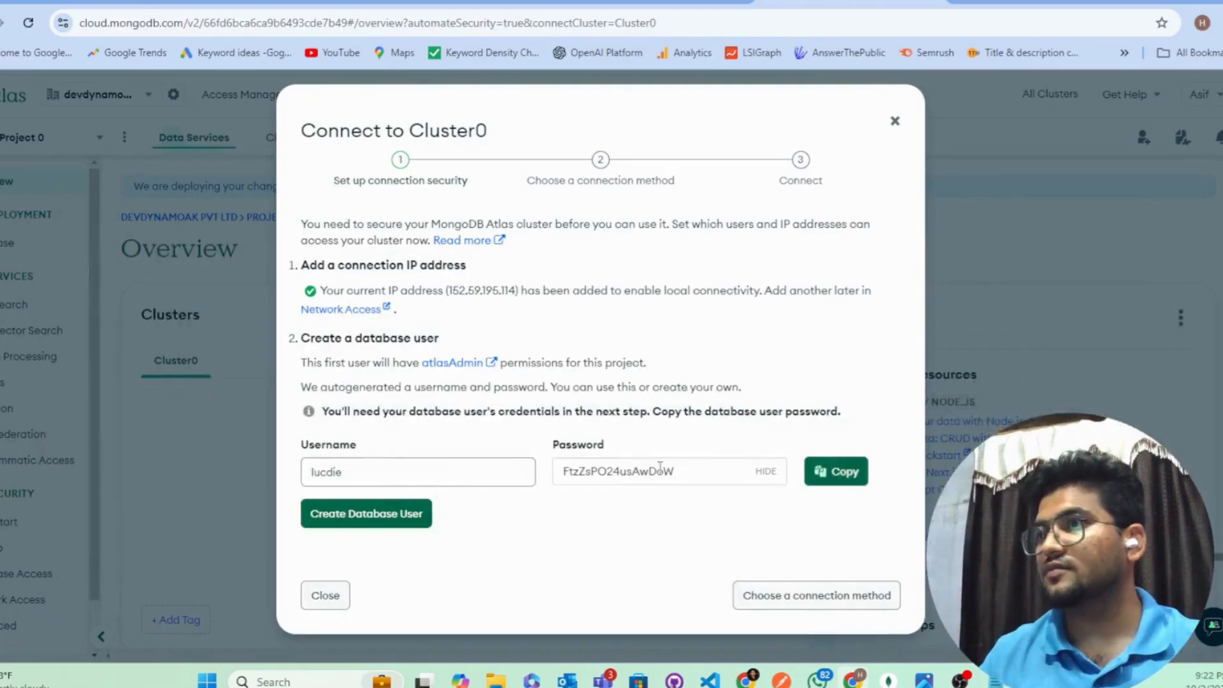
{"action": "left_click_drag", "start_coordinate": [440, 473], "coordinate": [303, 489]}
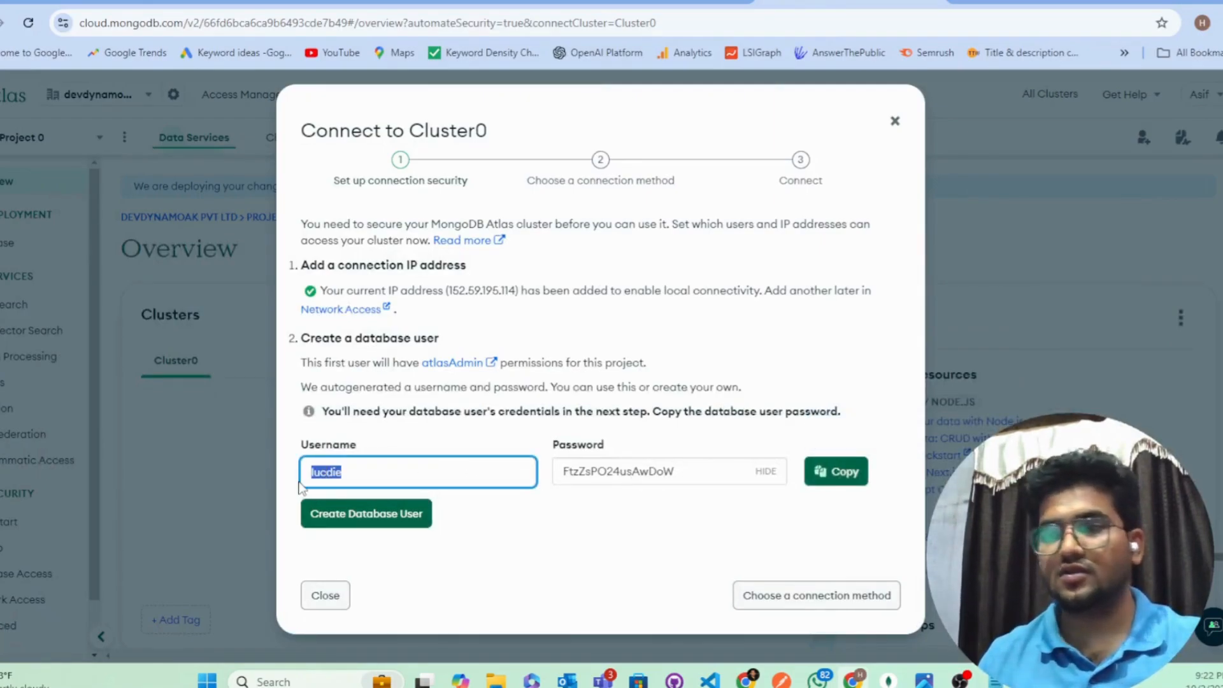
{"action": "key", "text": "alt+Tab"}
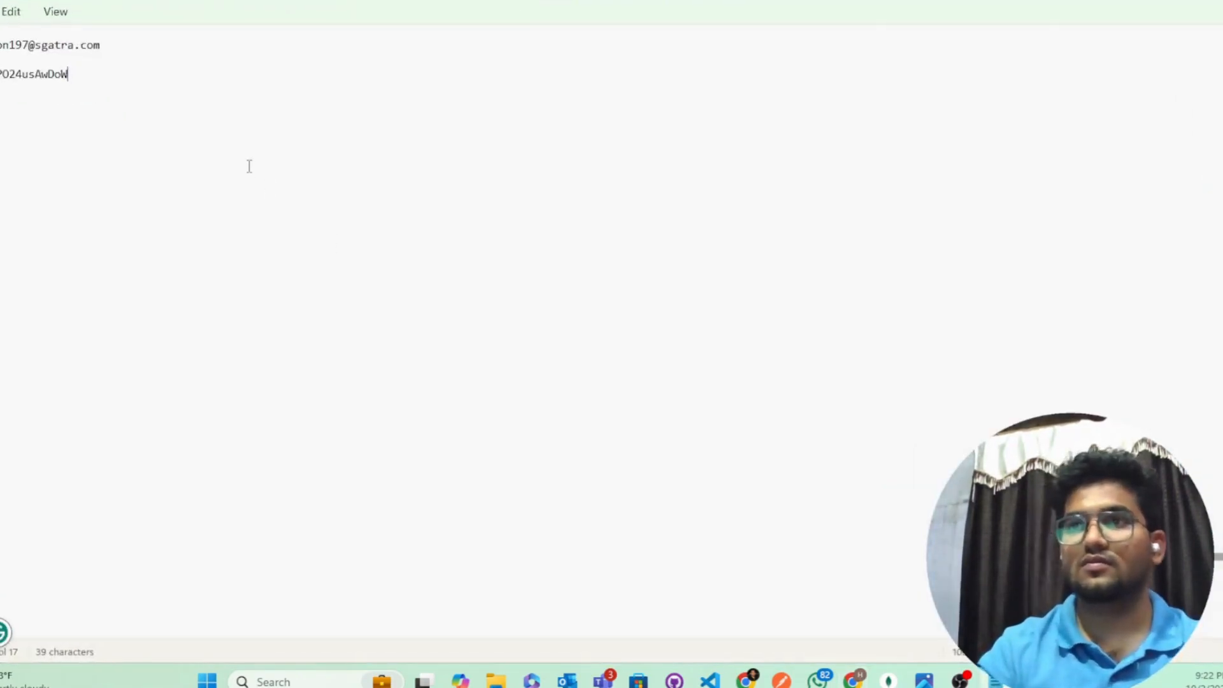
{"action": "key", "text": "Return"}
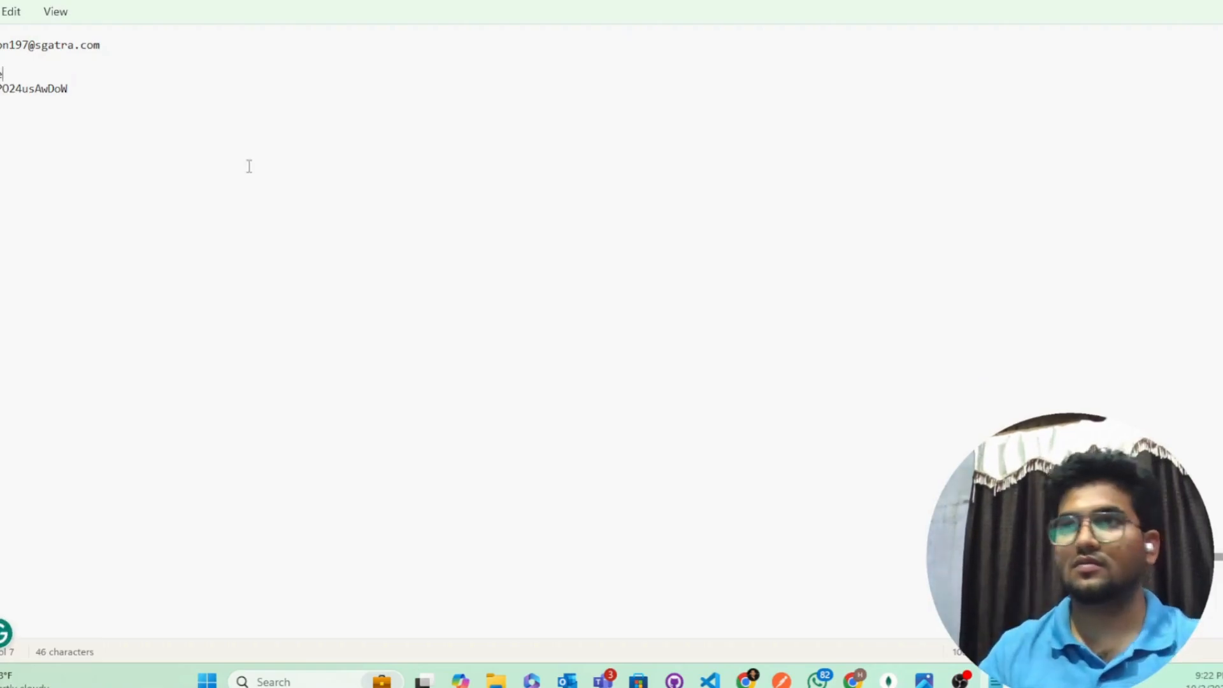
{"action": "key", "text": "alt+Tab"}
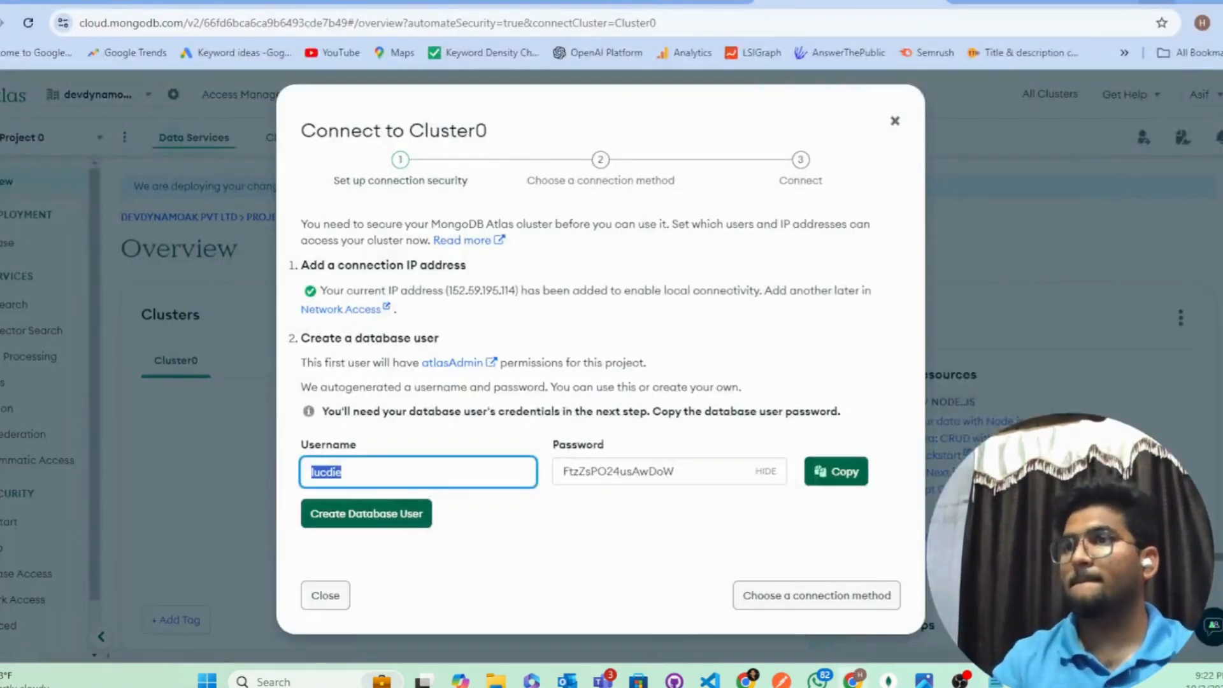
Step: Create the autogenerated database user, close the Connect dialog, and view it under Database Access
{"action": "left_click", "coordinate": [429, 515]}
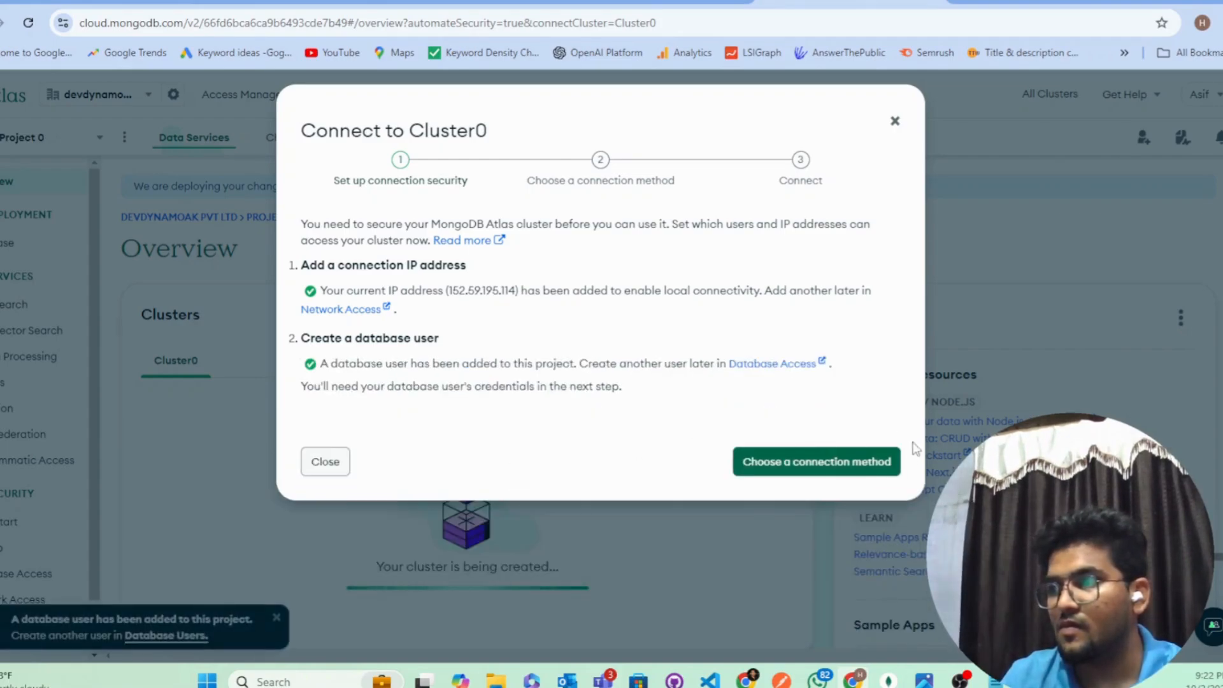
{"action": "left_click", "coordinate": [853, 465]}
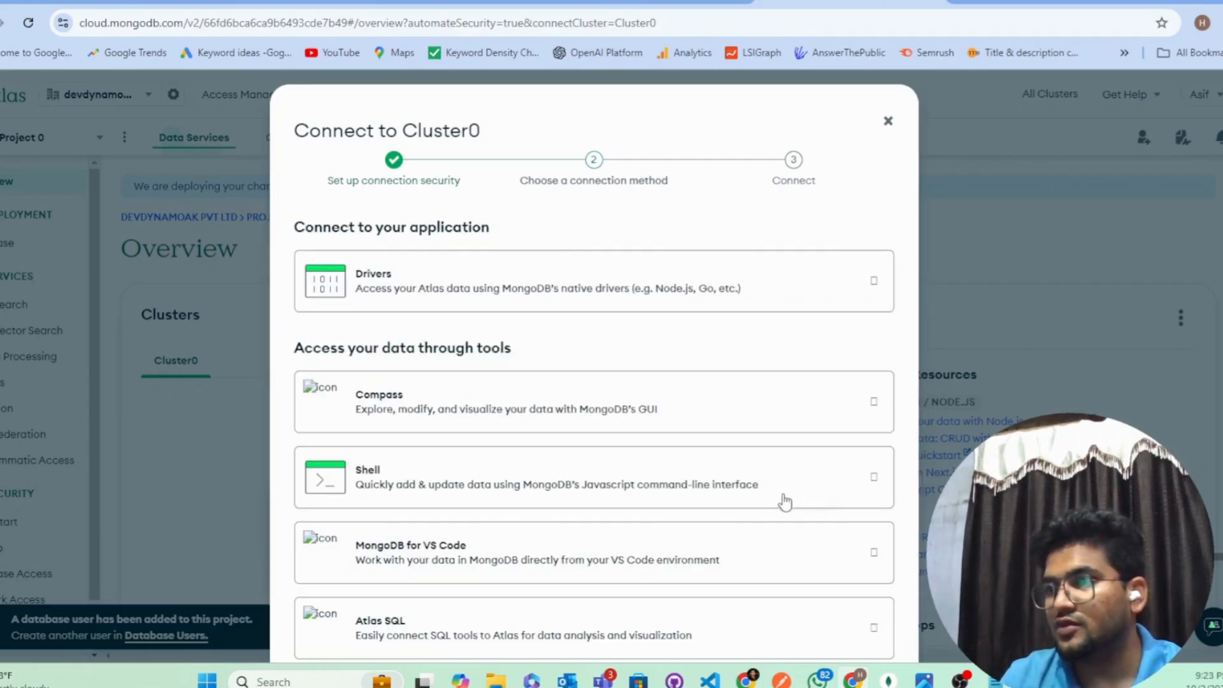
{"action": "left_click", "coordinate": [889, 123]}
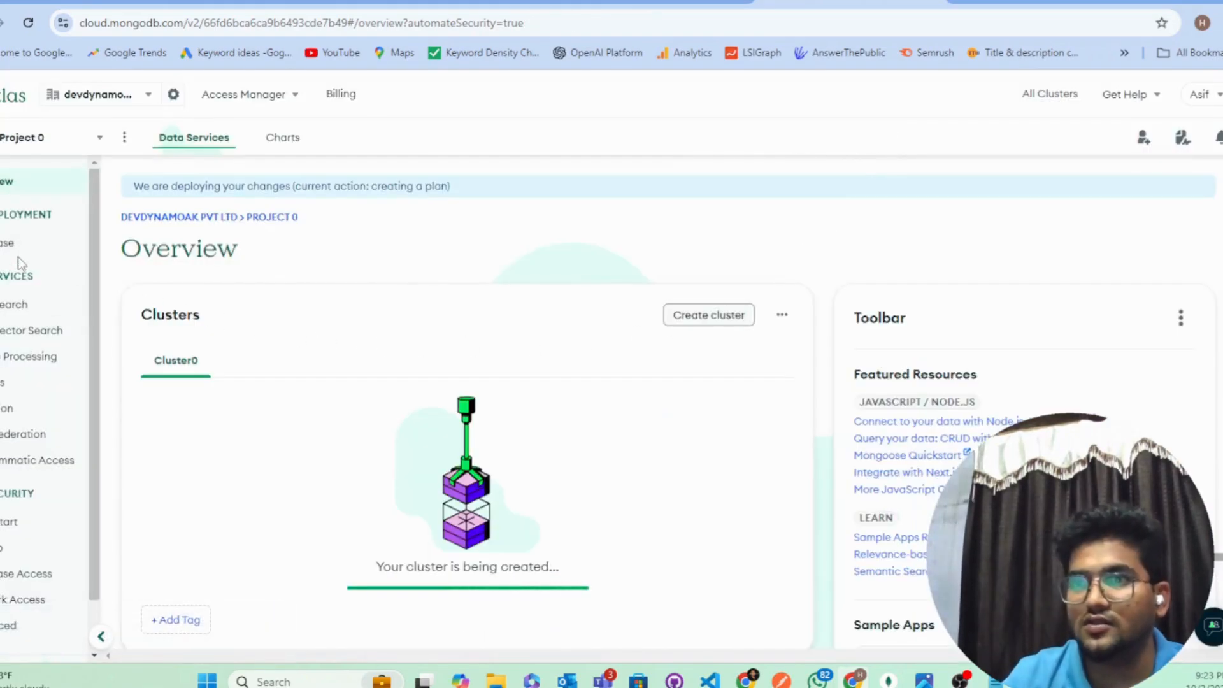
{"action": "scroll", "coordinate": [28, 331], "scroll_direction": "down", "scroll_amount": 1}
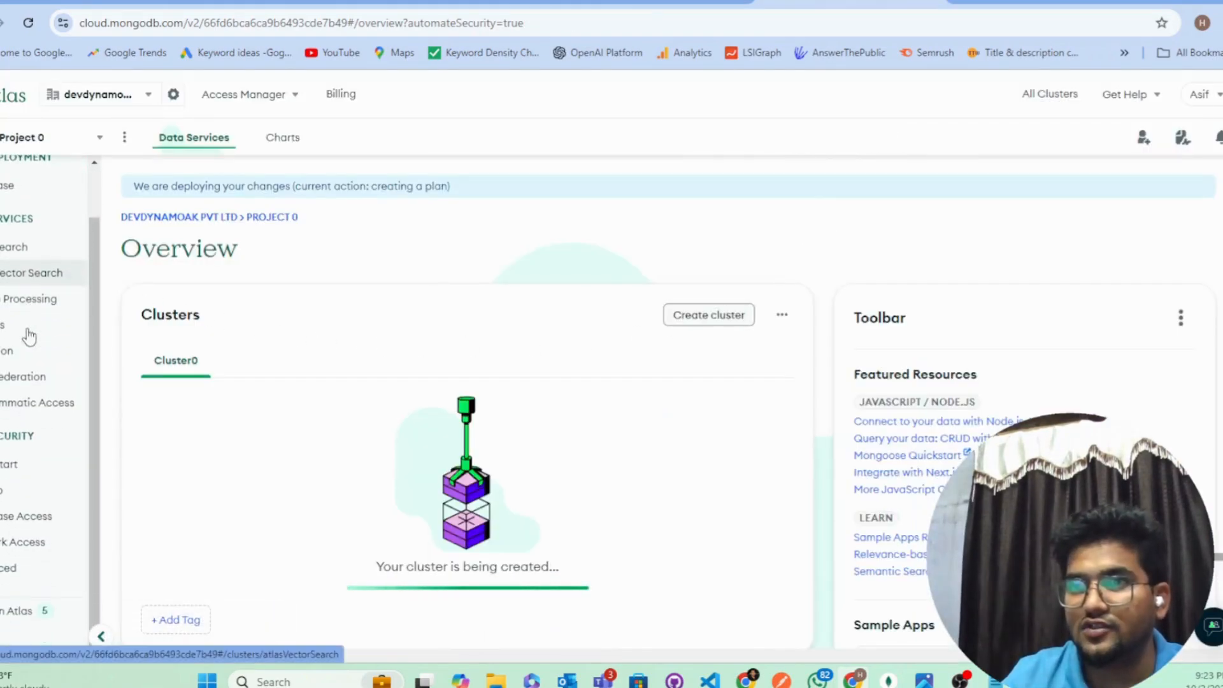
{"action": "left_click", "coordinate": [29, 516]}
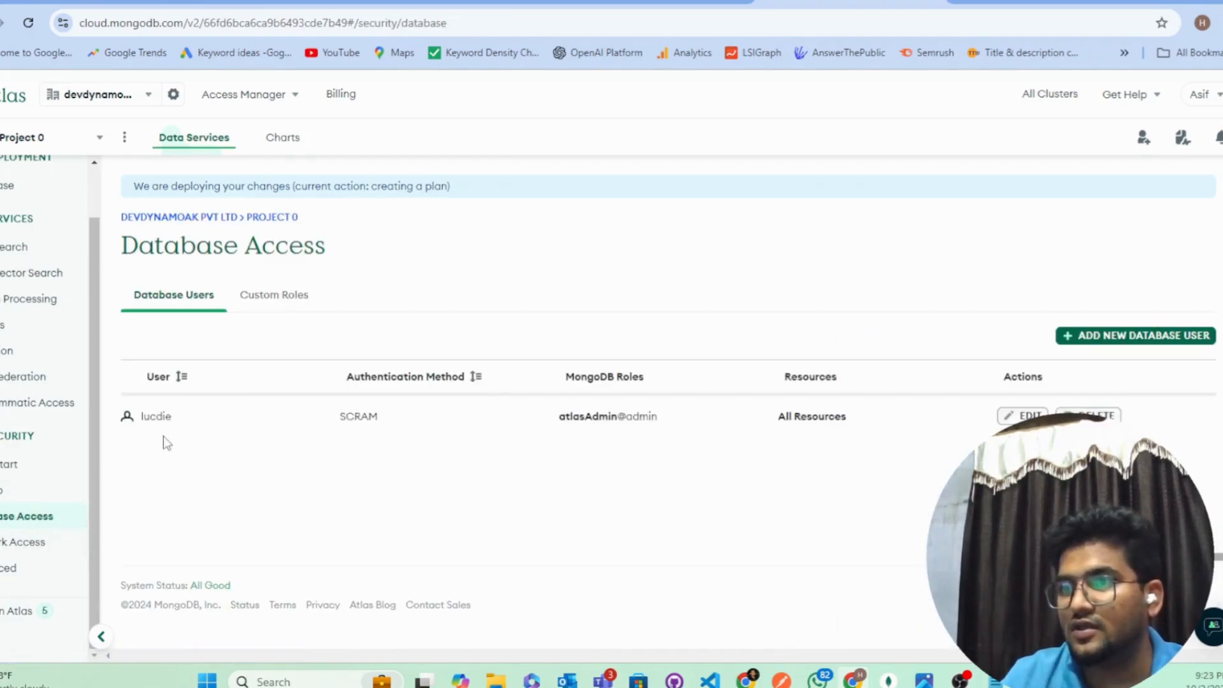
{"action": "left_click_drag", "start_coordinate": [149, 413], "coordinate": [593, 417]}
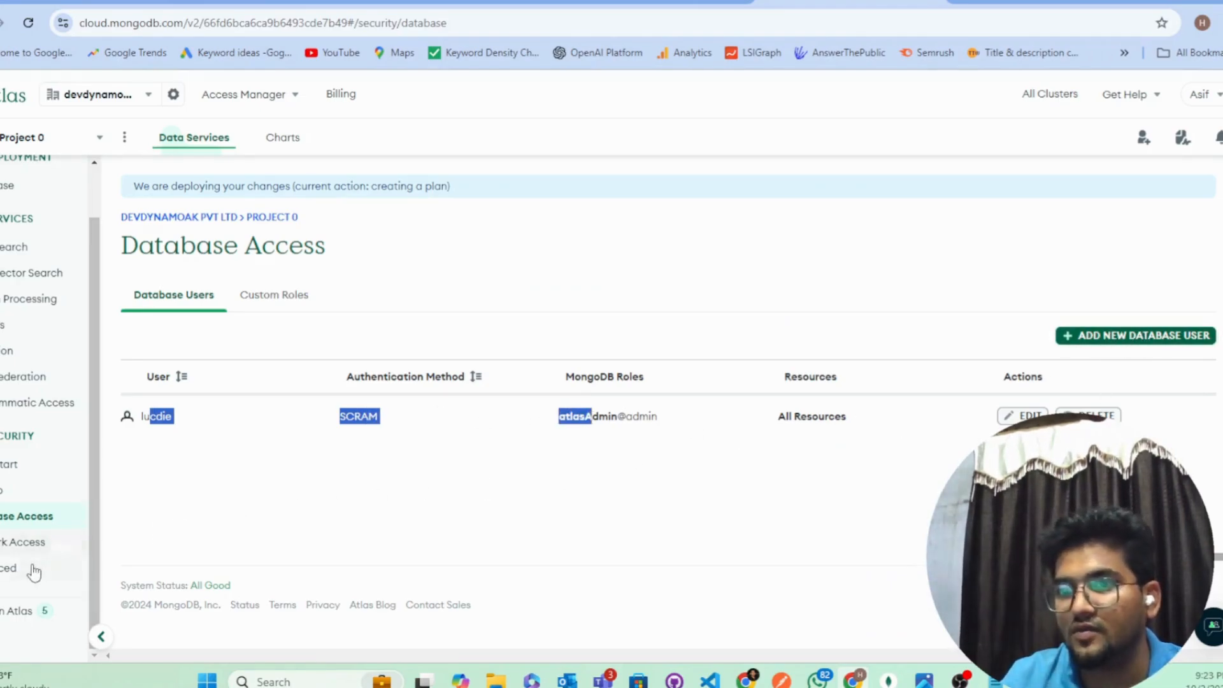
Step: Start a new database user and enter its username and password
{"action": "left_click", "coordinate": [1137, 338]}
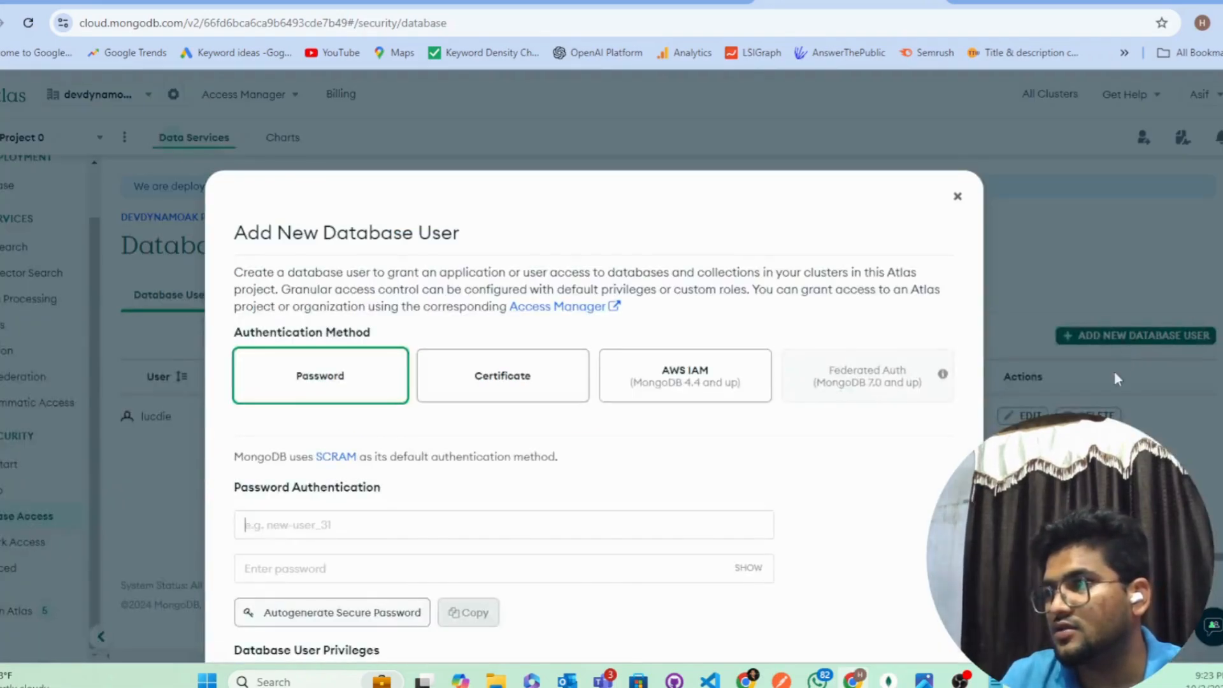
{"action": "scroll", "coordinate": [344, 369], "scroll_direction": "down", "scroll_amount": 3}
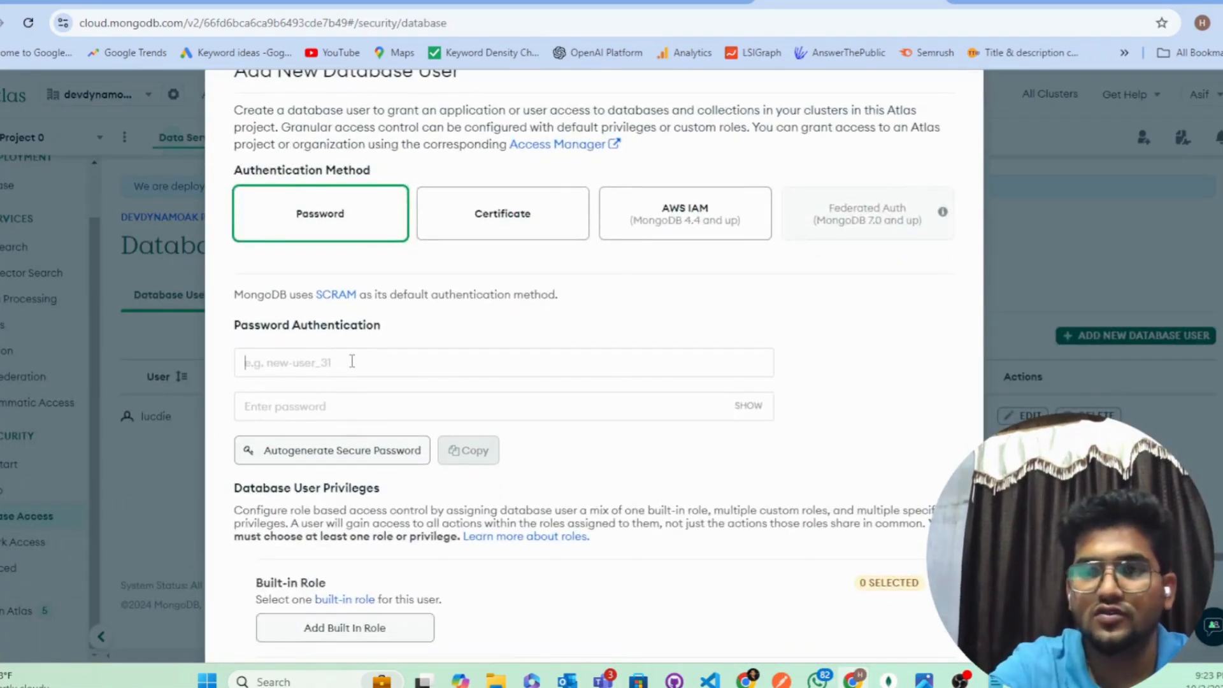
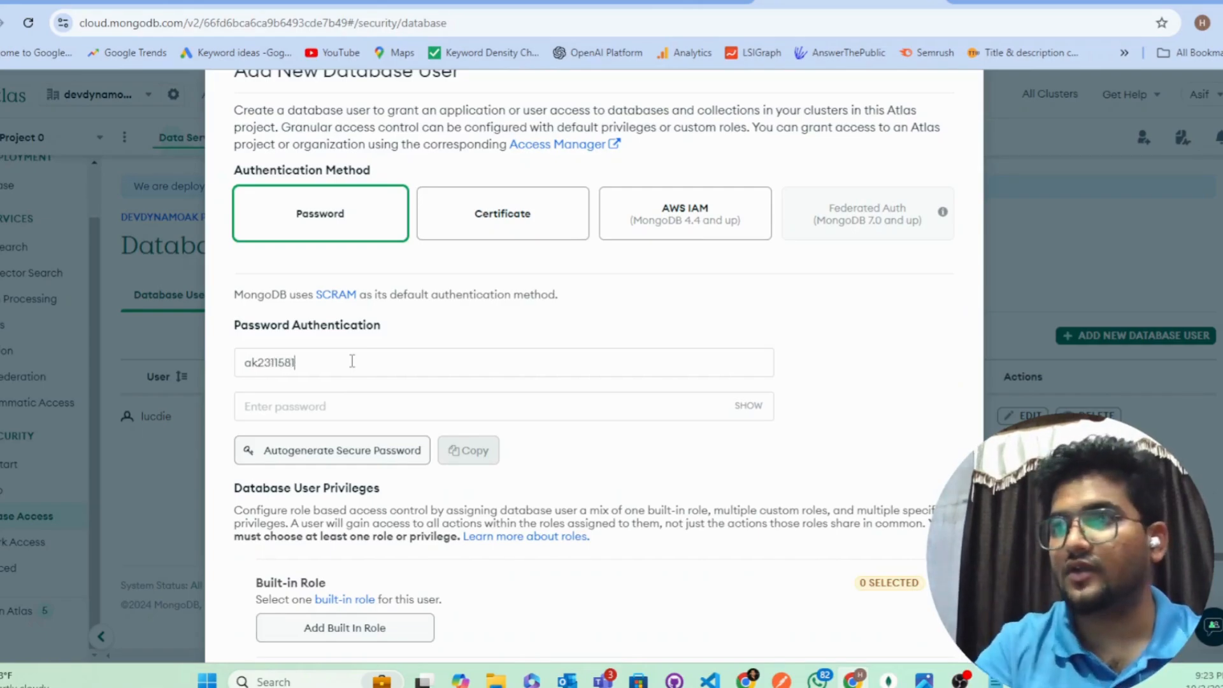
{"action": "left_click", "coordinate": [342, 406]}
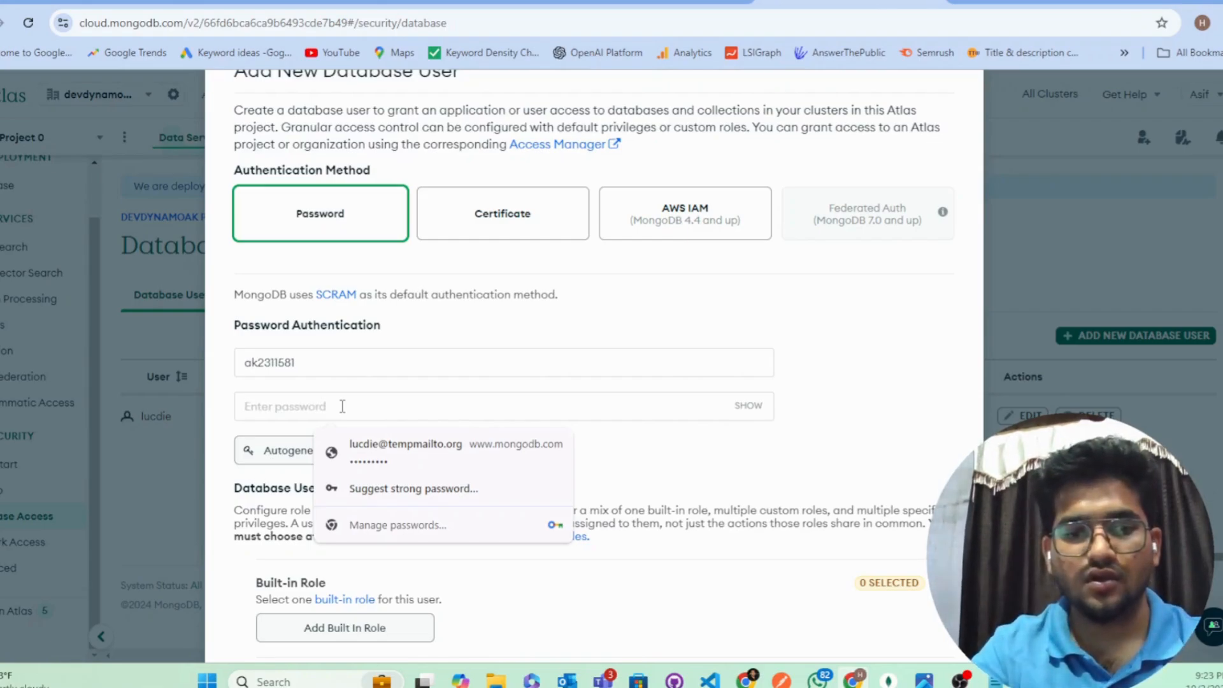
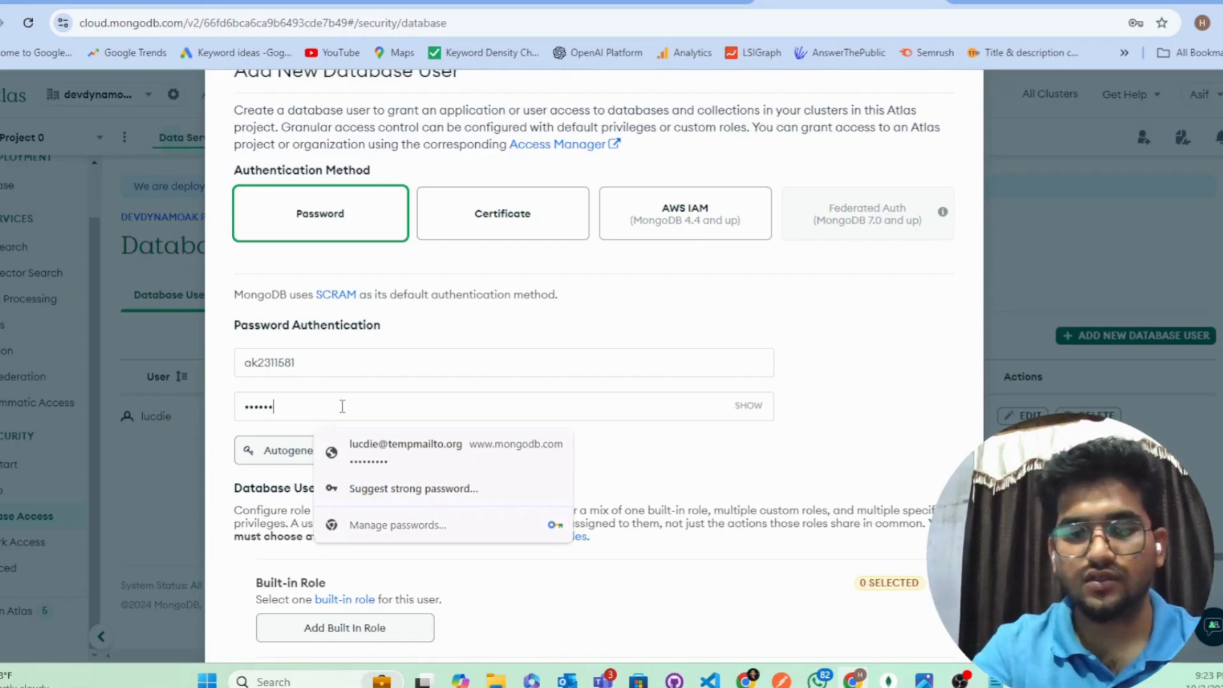
Step: Reveal the entered password to check it, then mask it again
{"action": "left_click", "coordinate": [751, 406]}
{"action": "left_click", "coordinate": [752, 408]}
{"action": "scroll", "coordinate": [644, 508], "scroll_direction": "down", "scroll_amount": 4}
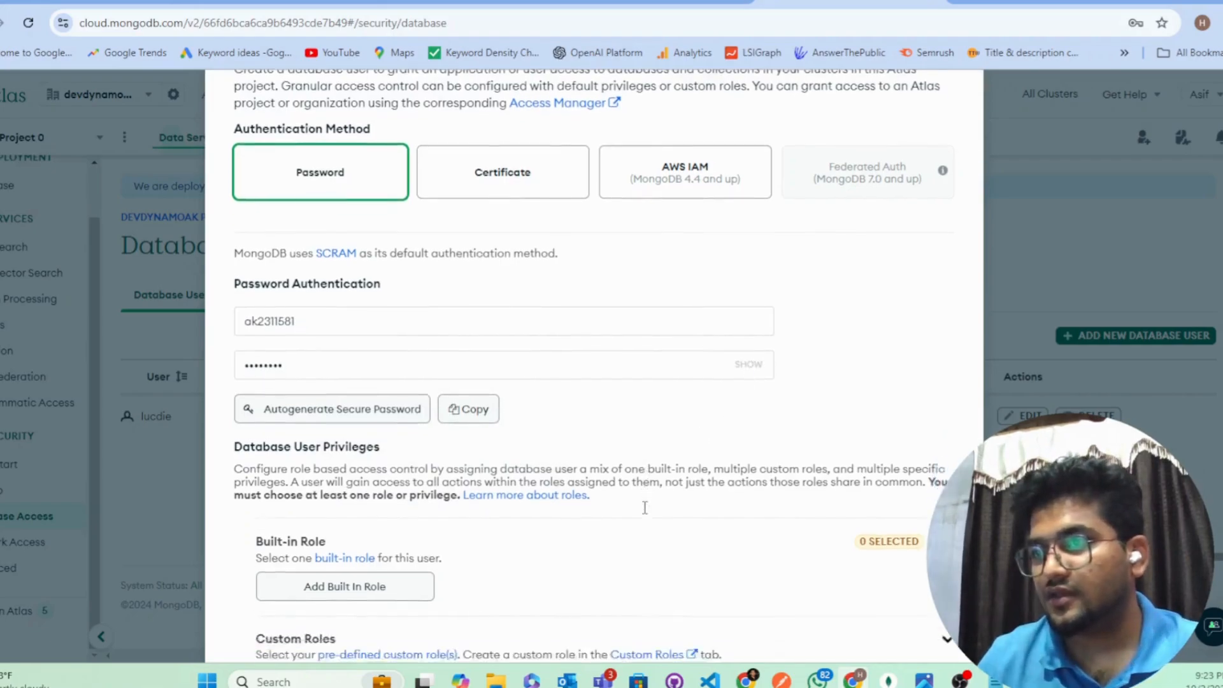
{"action": "scroll", "coordinate": [503, 356], "scroll_direction": "up", "scroll_amount": 4}
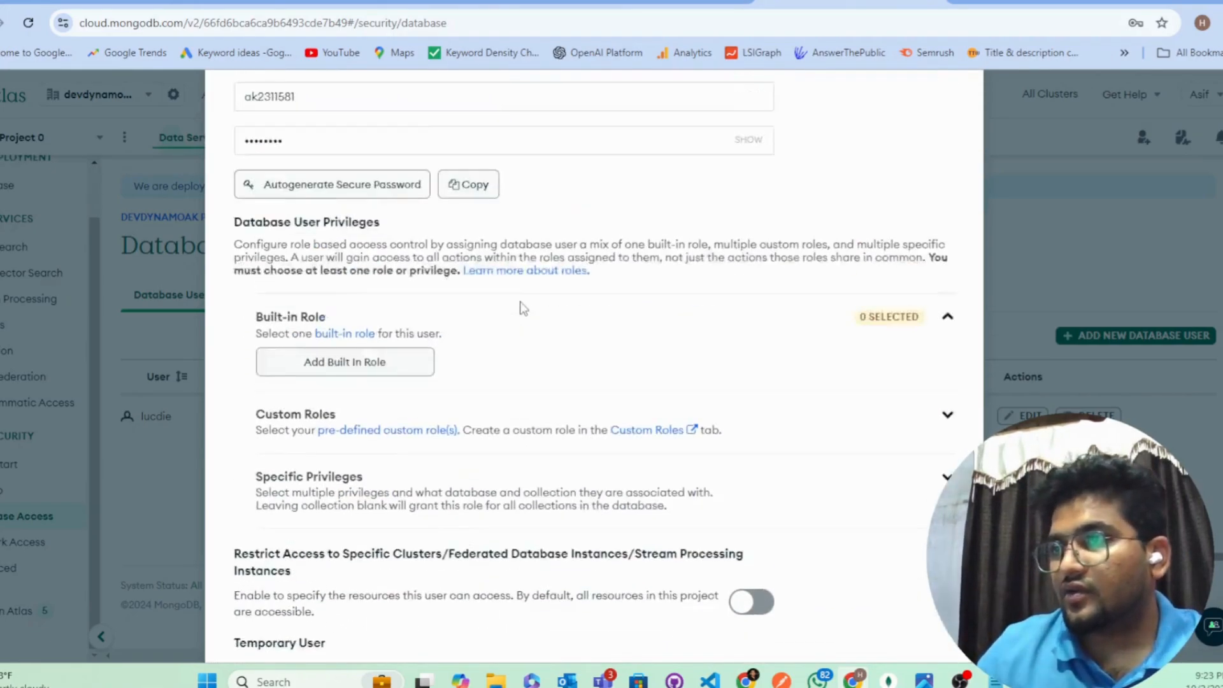
{"action": "scroll", "coordinate": [496, 412], "scroll_direction": "down", "scroll_amount": 2}
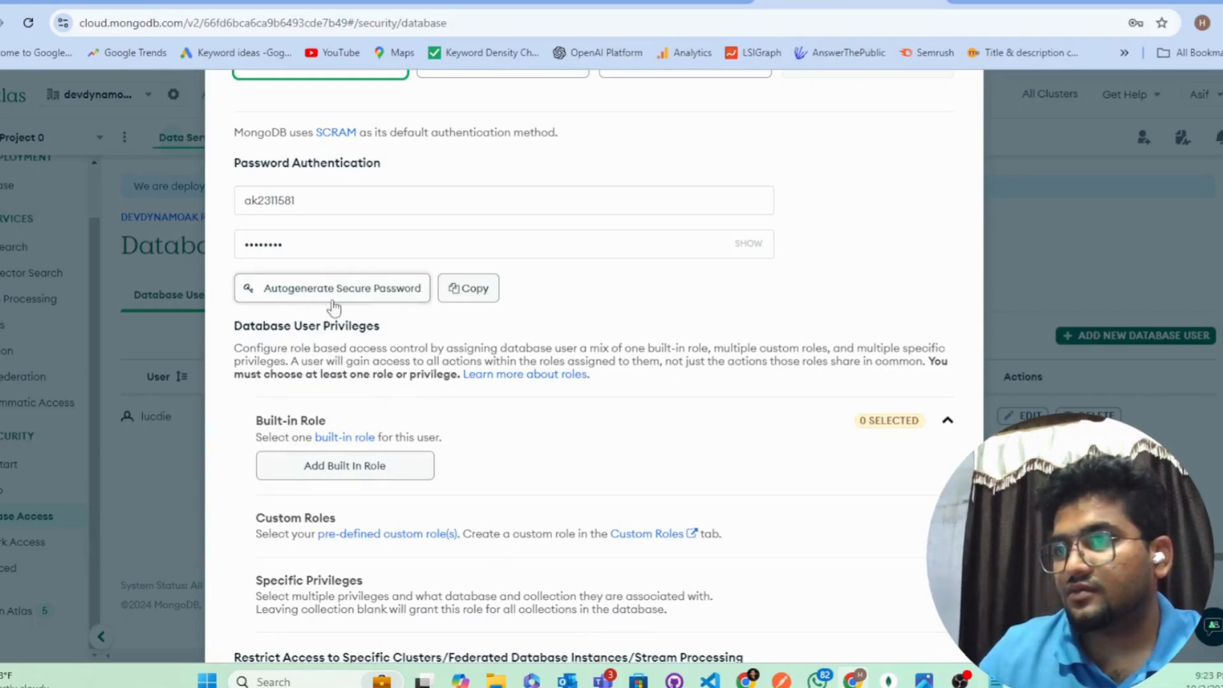
{"action": "scroll", "coordinate": [611, 395], "scroll_direction": "down", "scroll_amount": 5}
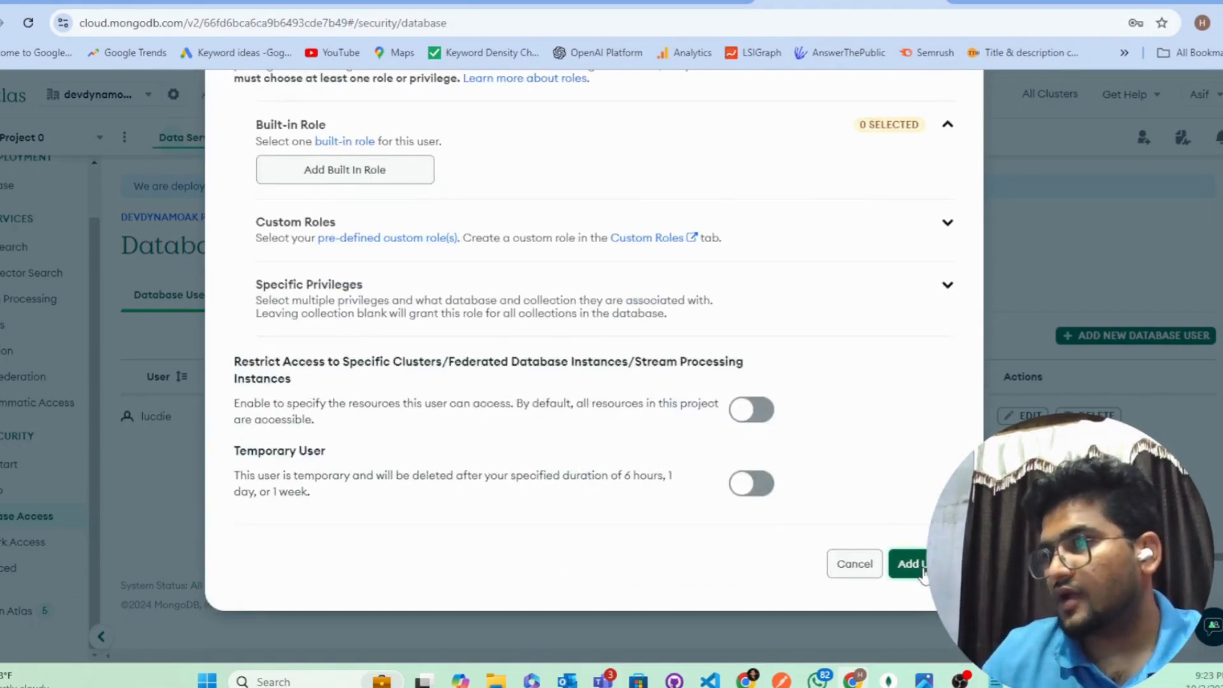
{"action": "scroll", "coordinate": [591, 351], "scroll_direction": "up", "scroll_amount": 6}
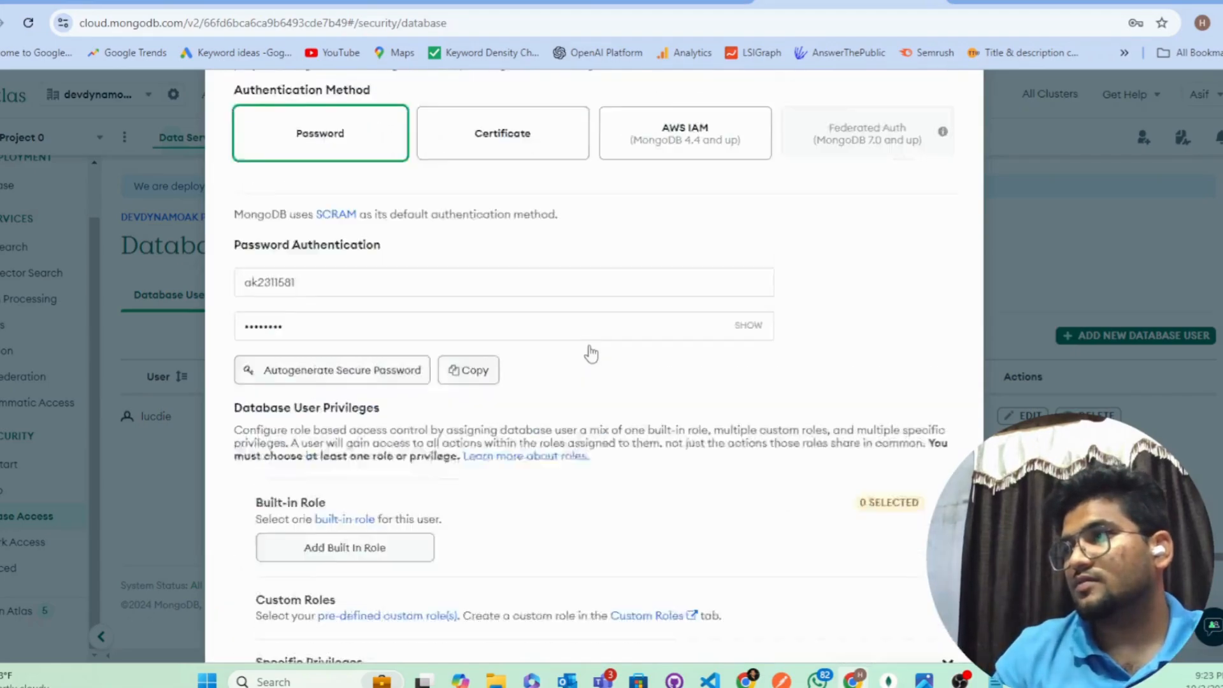
{"action": "scroll", "coordinate": [589, 350], "scroll_direction": "down", "scroll_amount": 6}
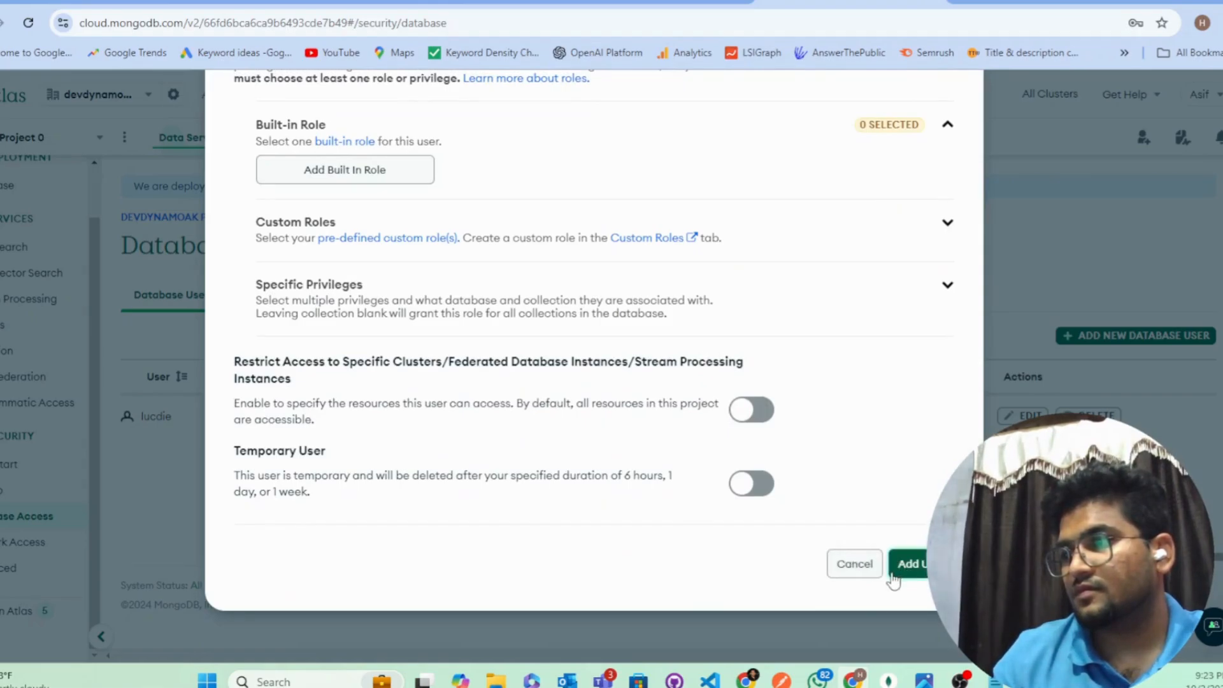
{"action": "scroll", "coordinate": [639, 495], "scroll_direction": "up", "scroll_amount": 5}
{"action": "scroll", "coordinate": [640, 495], "scroll_direction": "up", "scroll_amount": 1}
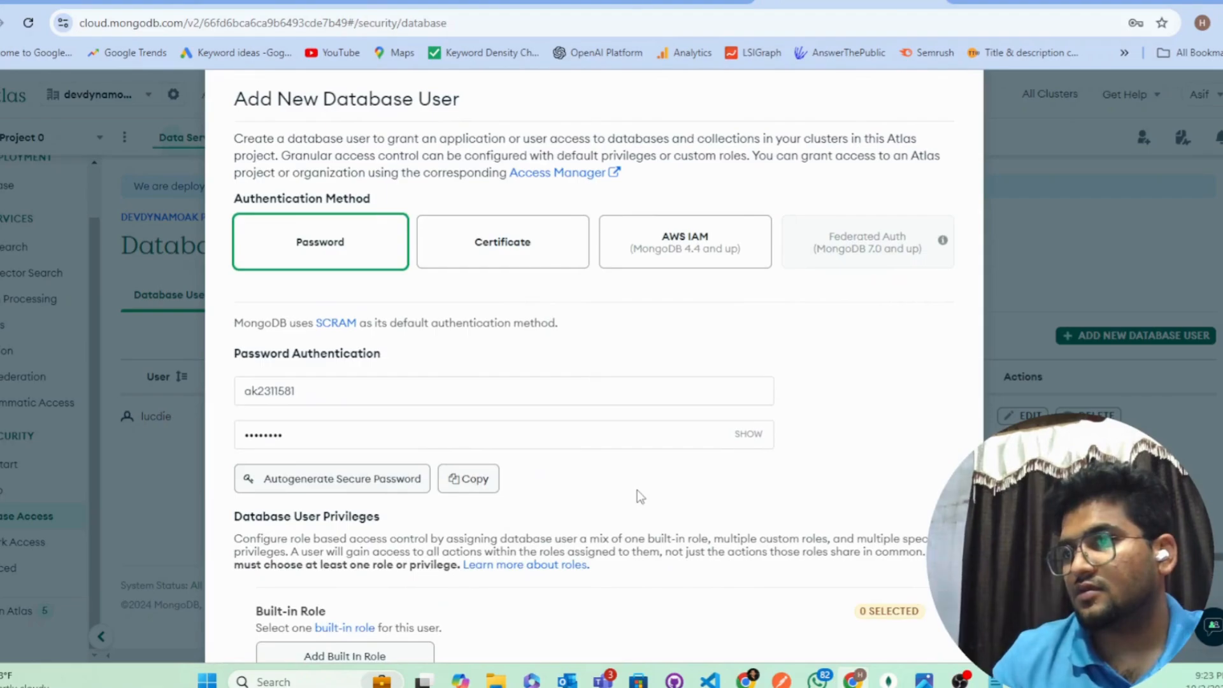
{"action": "scroll", "coordinate": [637, 490], "scroll_direction": "down", "scroll_amount": 4}
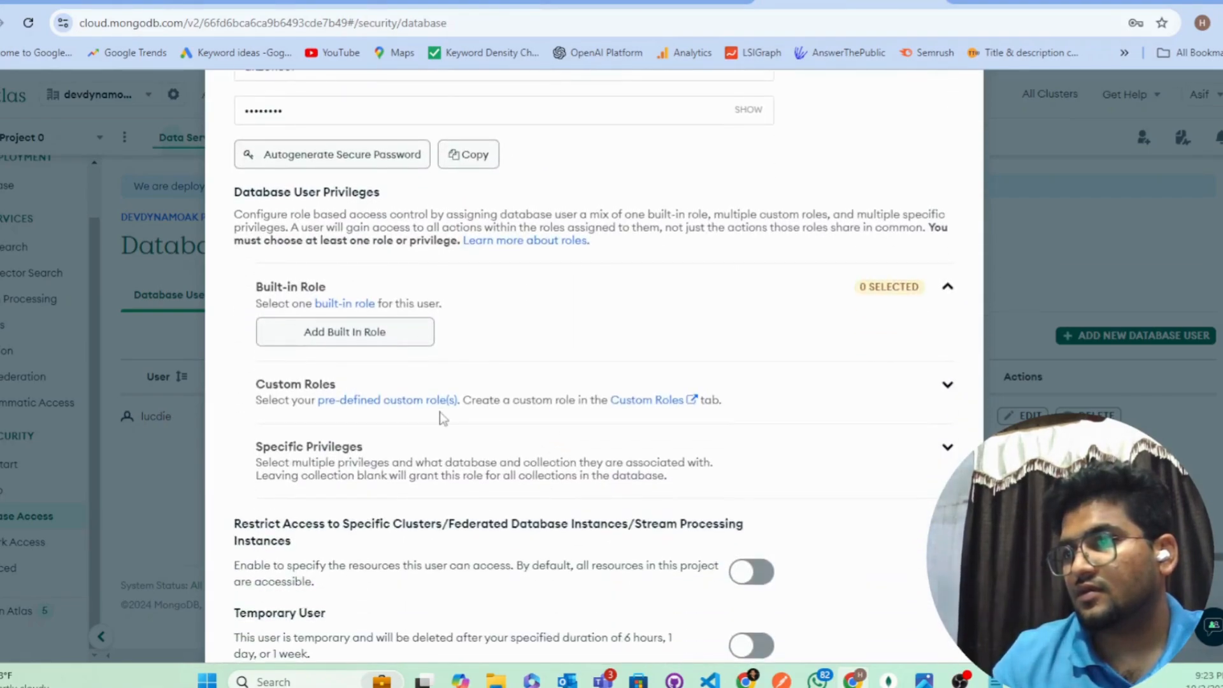
Step: Assign the Atlas admin built-in role and submit the user, which is rejected for a weak password
{"action": "left_click", "coordinate": [365, 348]}
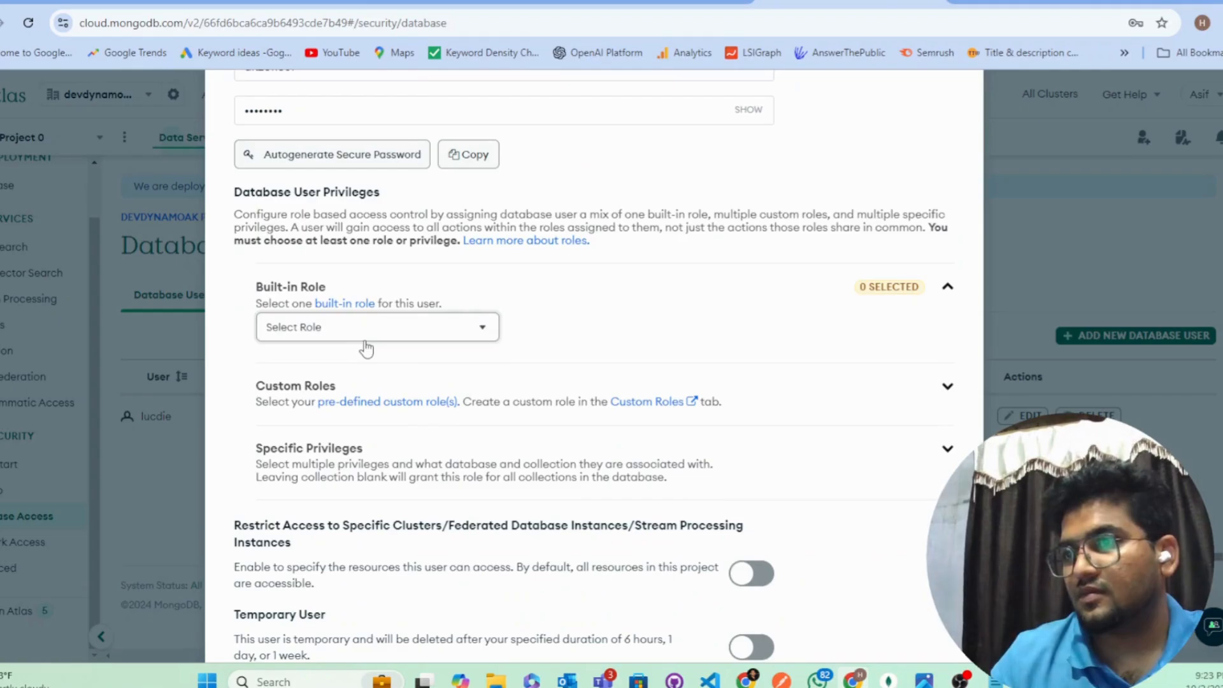
{"action": "left_click", "coordinate": [403, 327]}
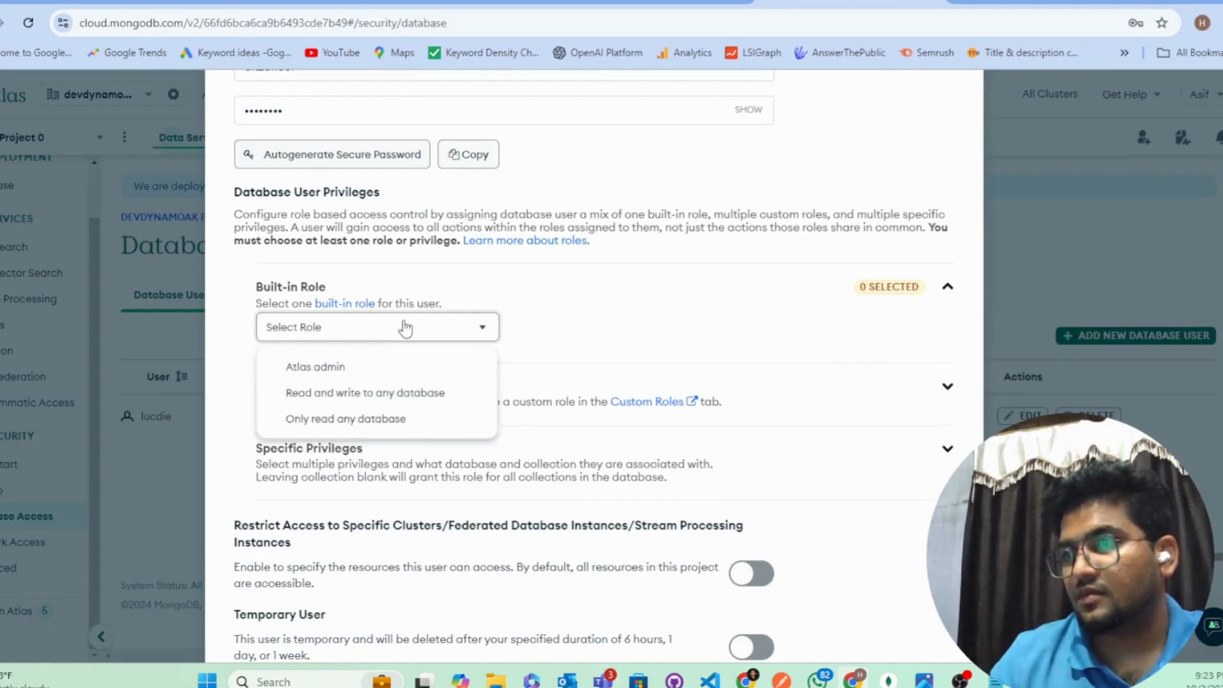
{"action": "left_click", "coordinate": [410, 375]}
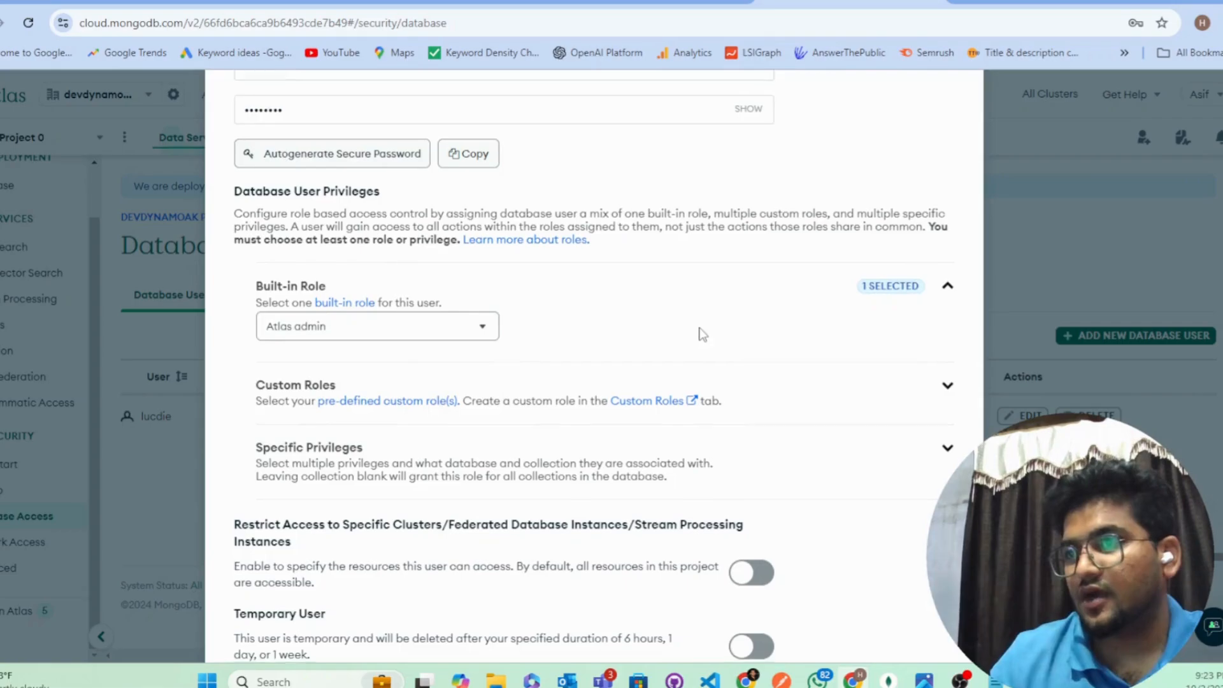
{"action": "scroll", "coordinate": [765, 446], "scroll_direction": "down", "scroll_amount": 2}
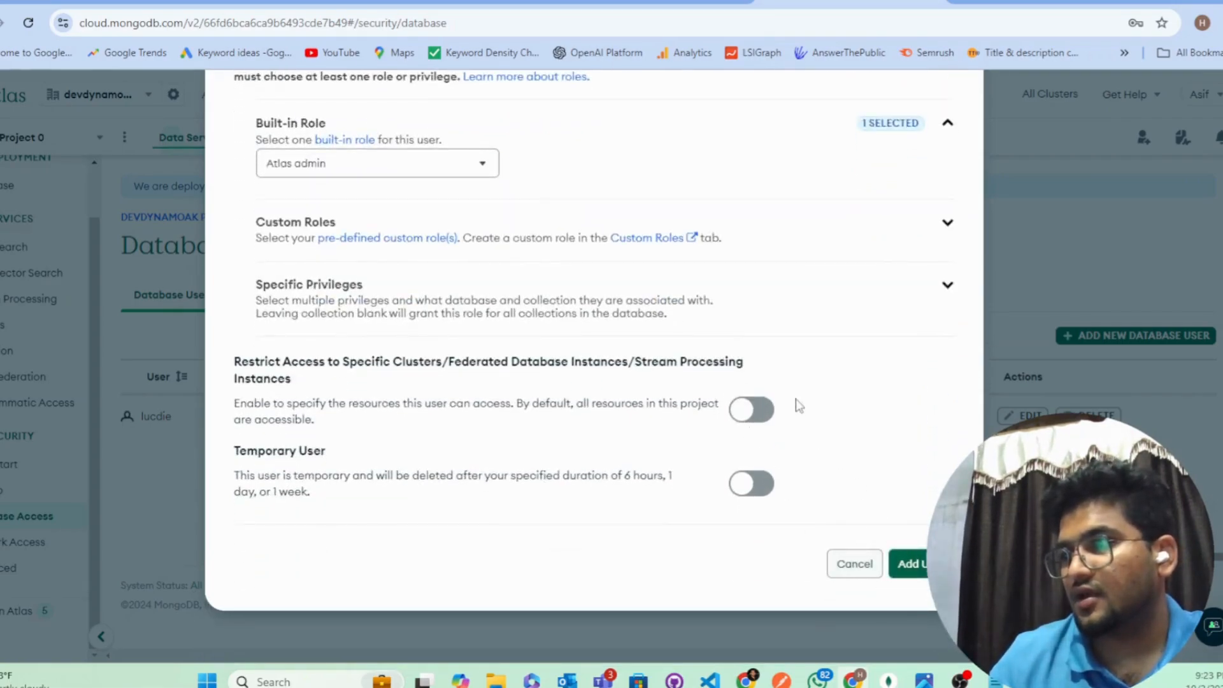
{"action": "scroll", "coordinate": [656, 364], "scroll_direction": "up", "scroll_amount": 4}
{"action": "scroll", "coordinate": [657, 428], "scroll_direction": "down", "scroll_amount": 2}
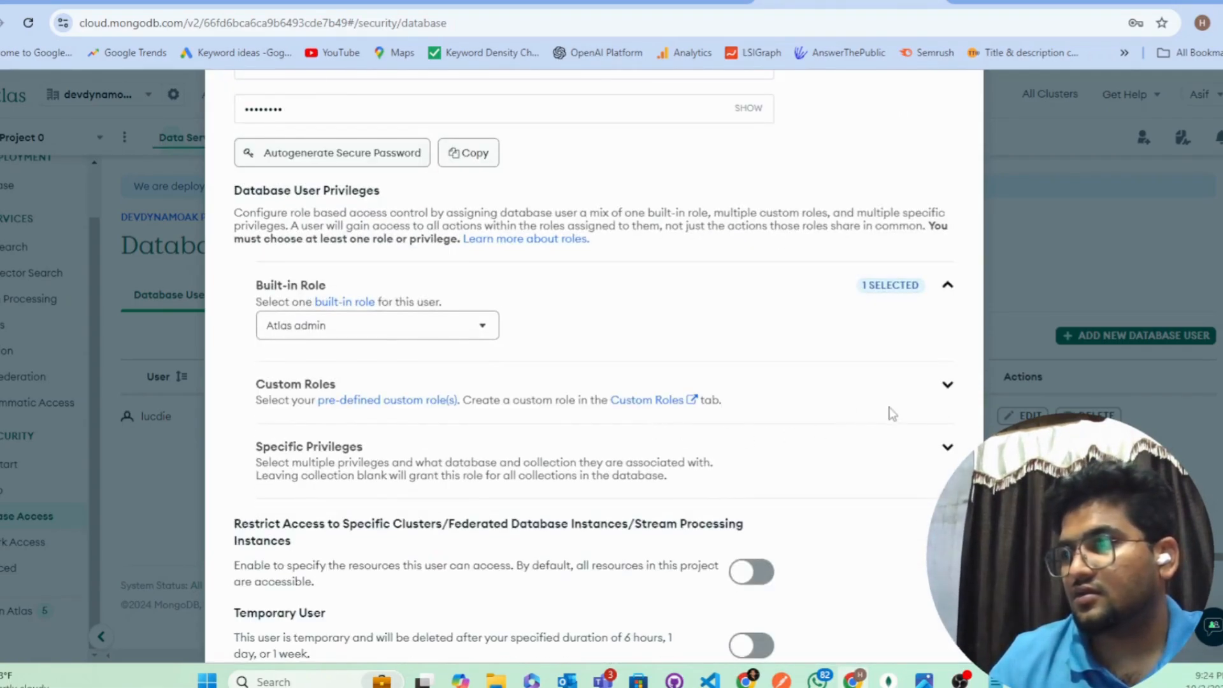
{"action": "scroll", "coordinate": [444, 586], "scroll_direction": "down", "scroll_amount": 2}
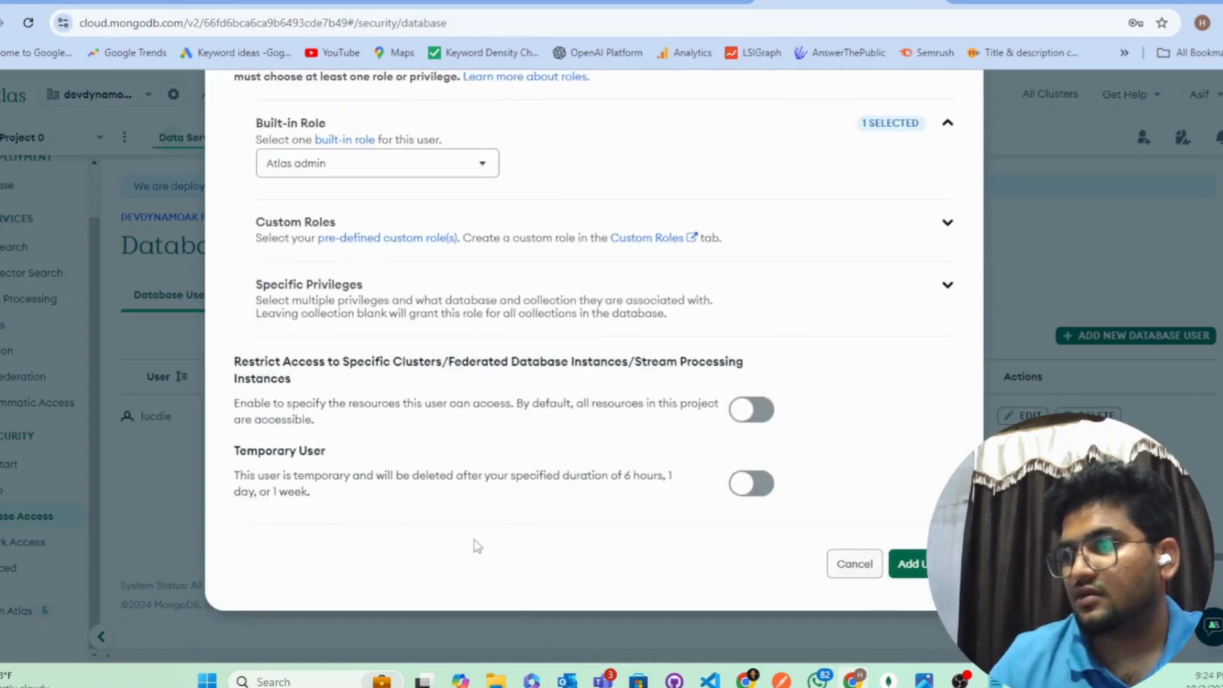
{"action": "scroll", "coordinate": [474, 539], "scroll_direction": "up", "scroll_amount": 8}
{"action": "scroll", "coordinate": [548, 471], "scroll_direction": "down", "scroll_amount": 3}
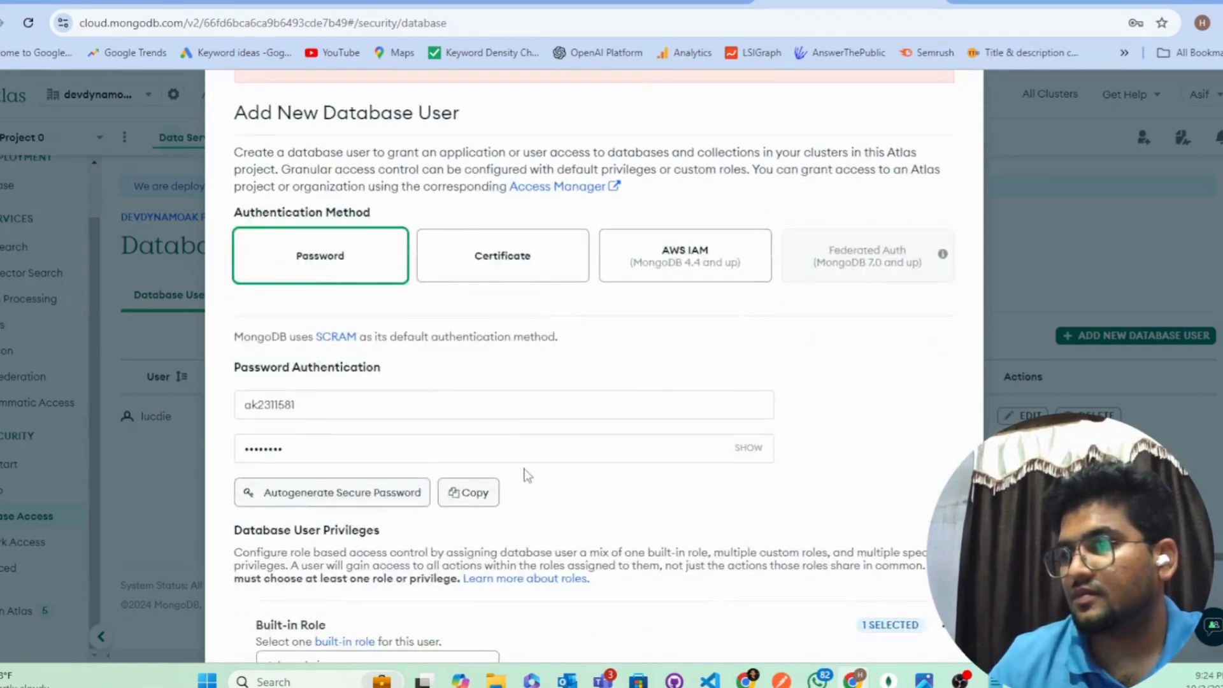
{"action": "scroll", "coordinate": [874, 120], "scroll_direction": "up", "scroll_amount": 3}
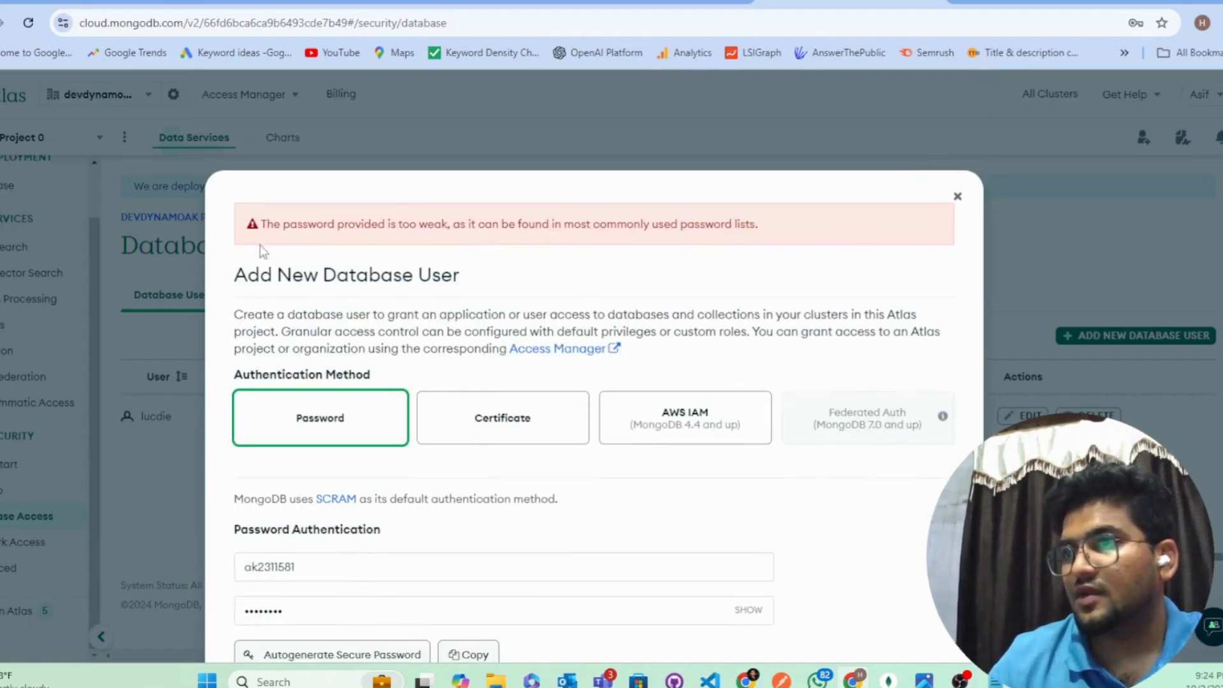
{"action": "scroll", "coordinate": [587, 254], "scroll_direction": "down", "scroll_amount": 4}
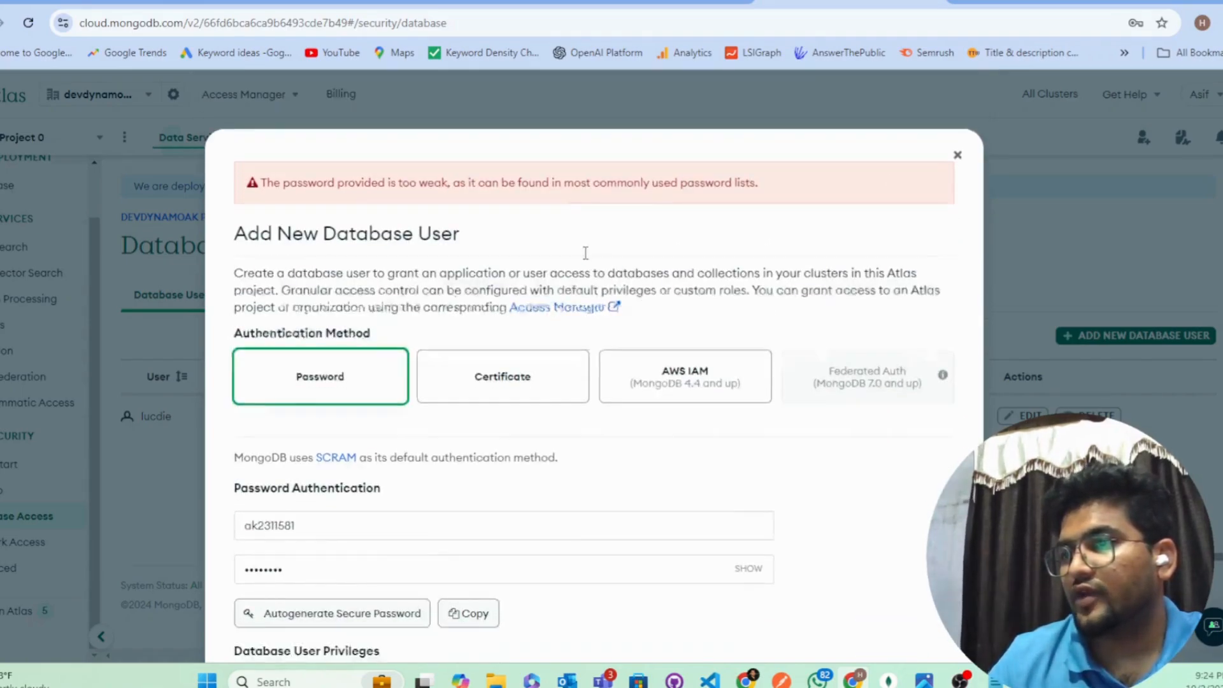
Step: Replace the weak password with an autogenerated secure password and select it
{"action": "double_click", "coordinate": [326, 277]}
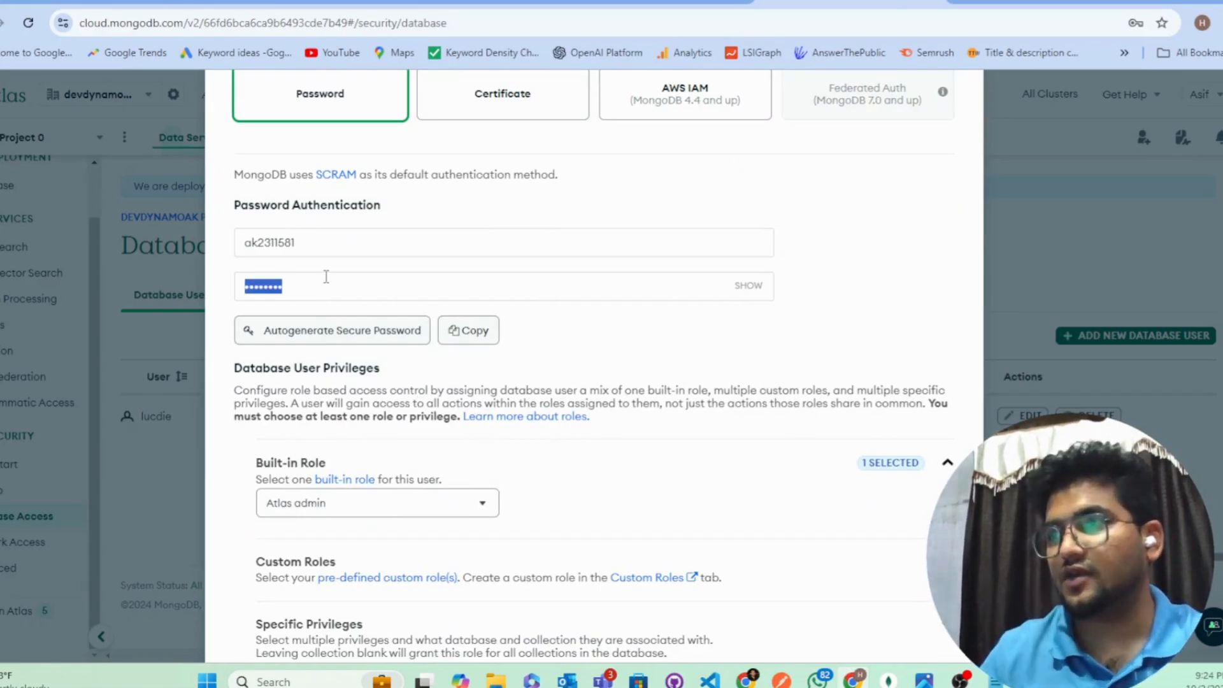
{"action": "left_click", "coordinate": [382, 338]}
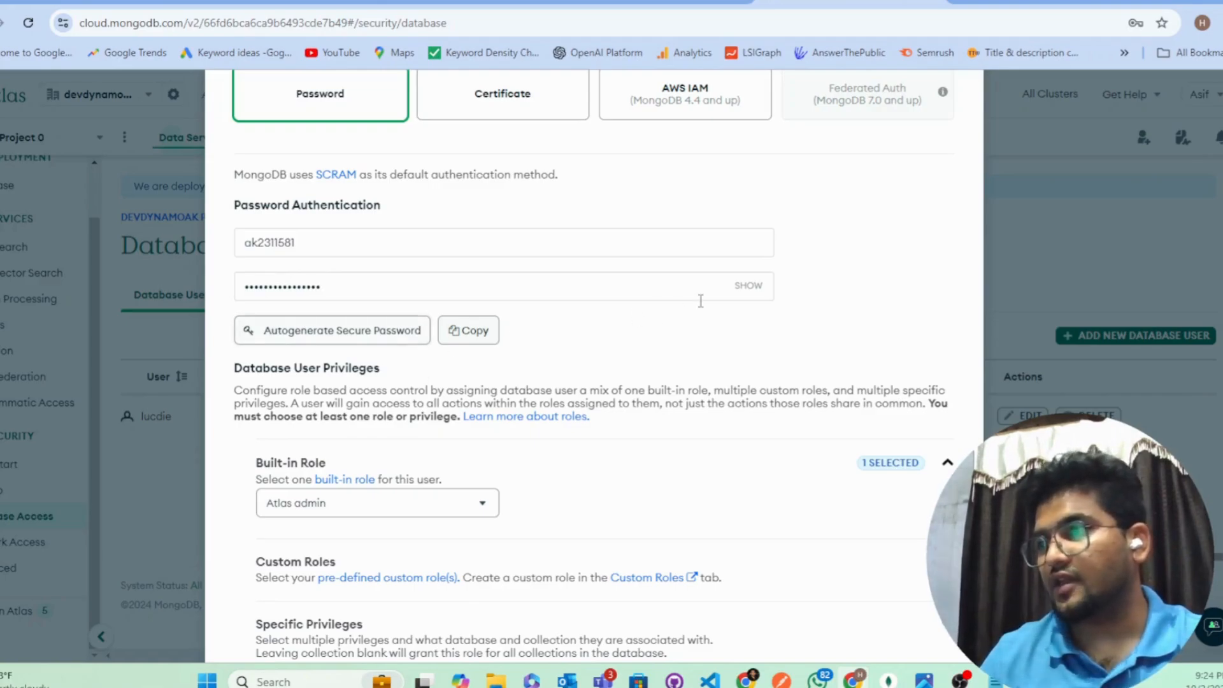
{"action": "left_click", "coordinate": [746, 290]}
{"action": "left_click", "coordinate": [750, 288]}
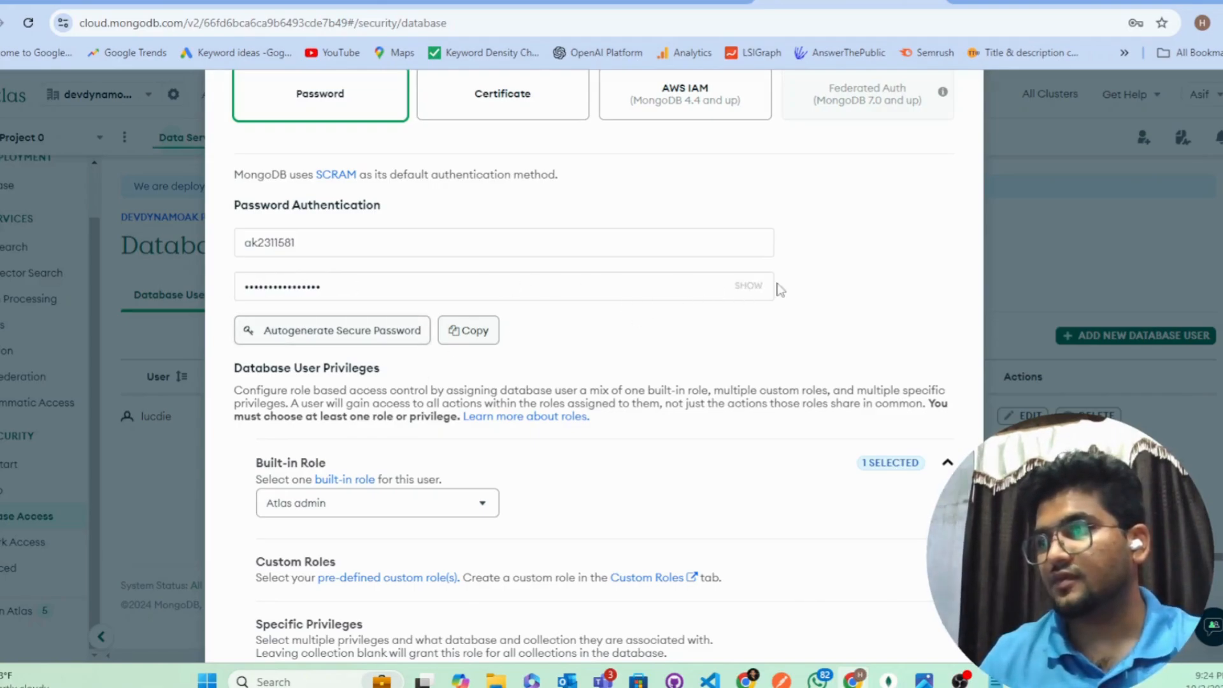
{"action": "left_click", "coordinate": [747, 286]}
{"action": "double_click", "coordinate": [476, 295]}
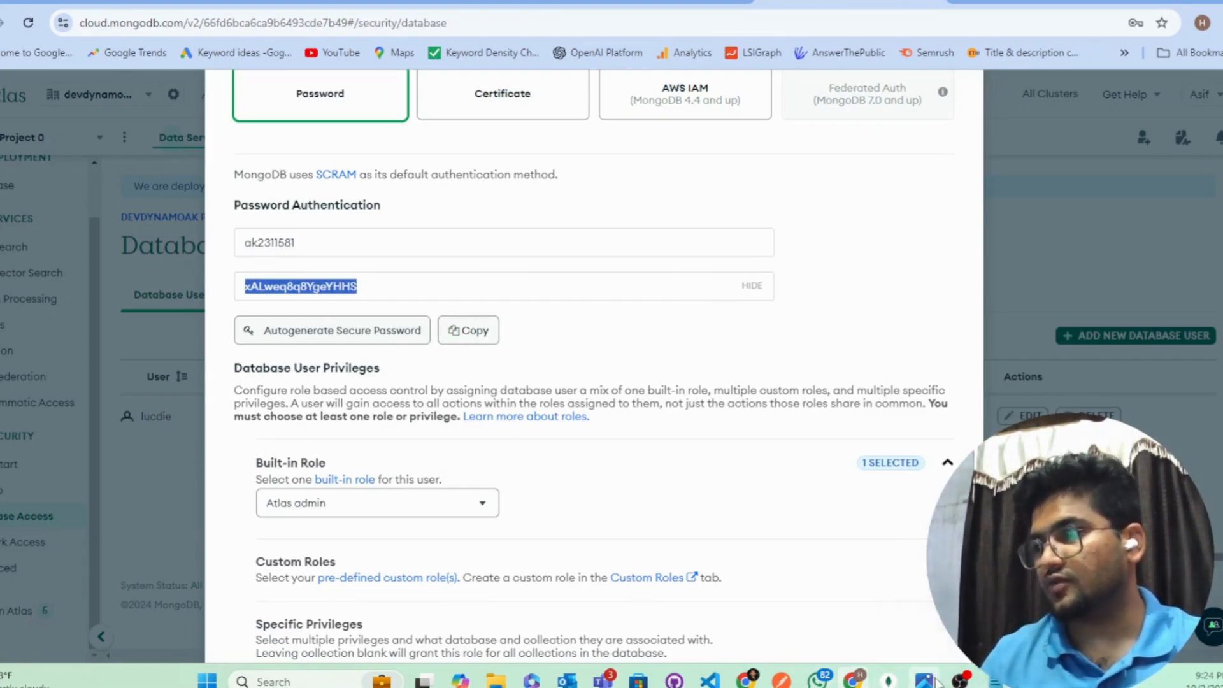
Step: Paste the generated password into the Notepad notes and return to the browser
{"action": "left_click", "coordinate": [995, 682]}
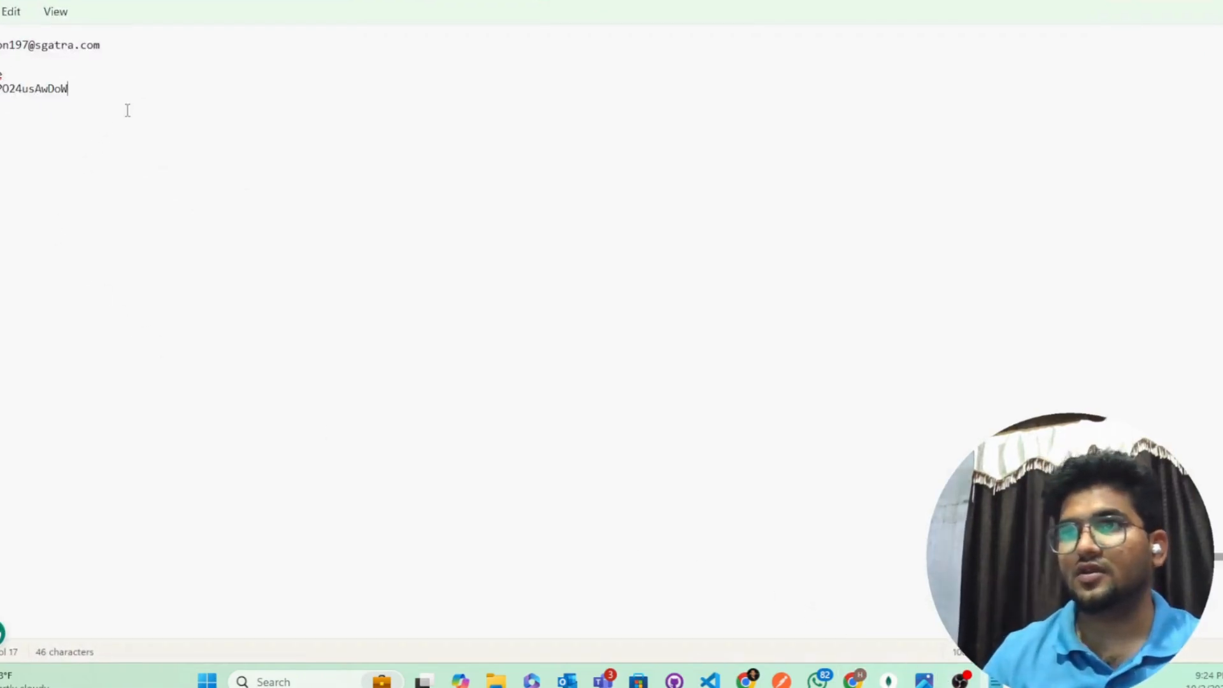
{"action": "key", "text": "ctrl+v"}
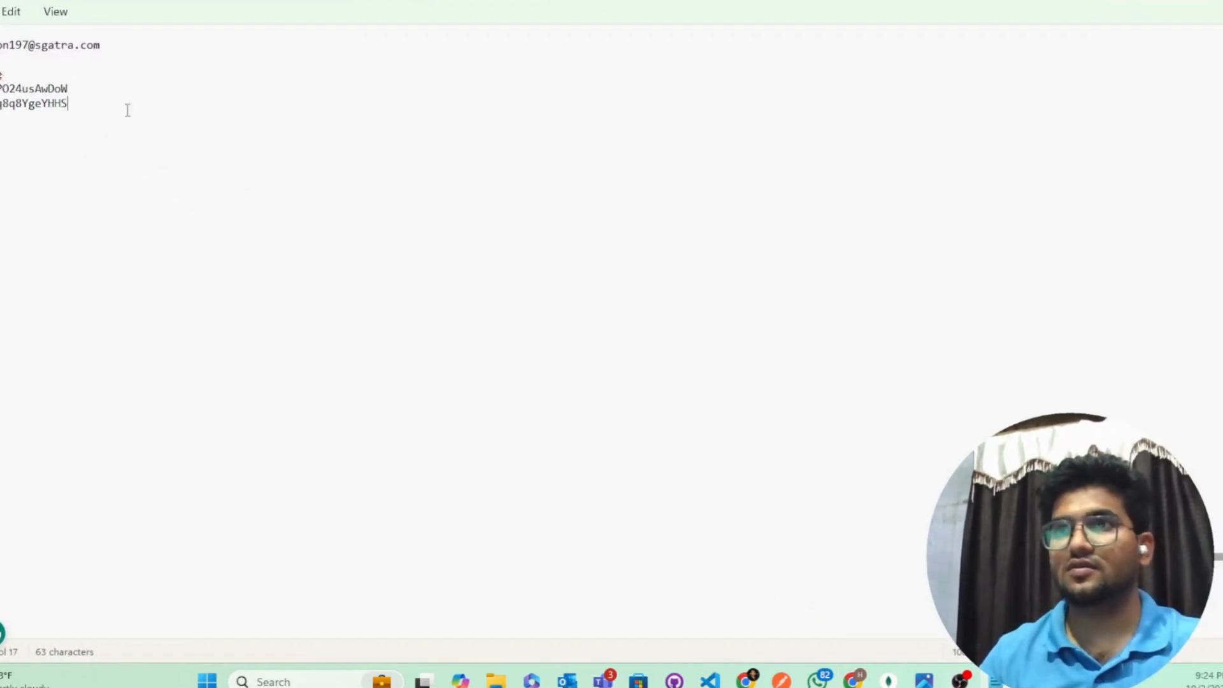
{"action": "left_click", "coordinate": [1150, 1]}
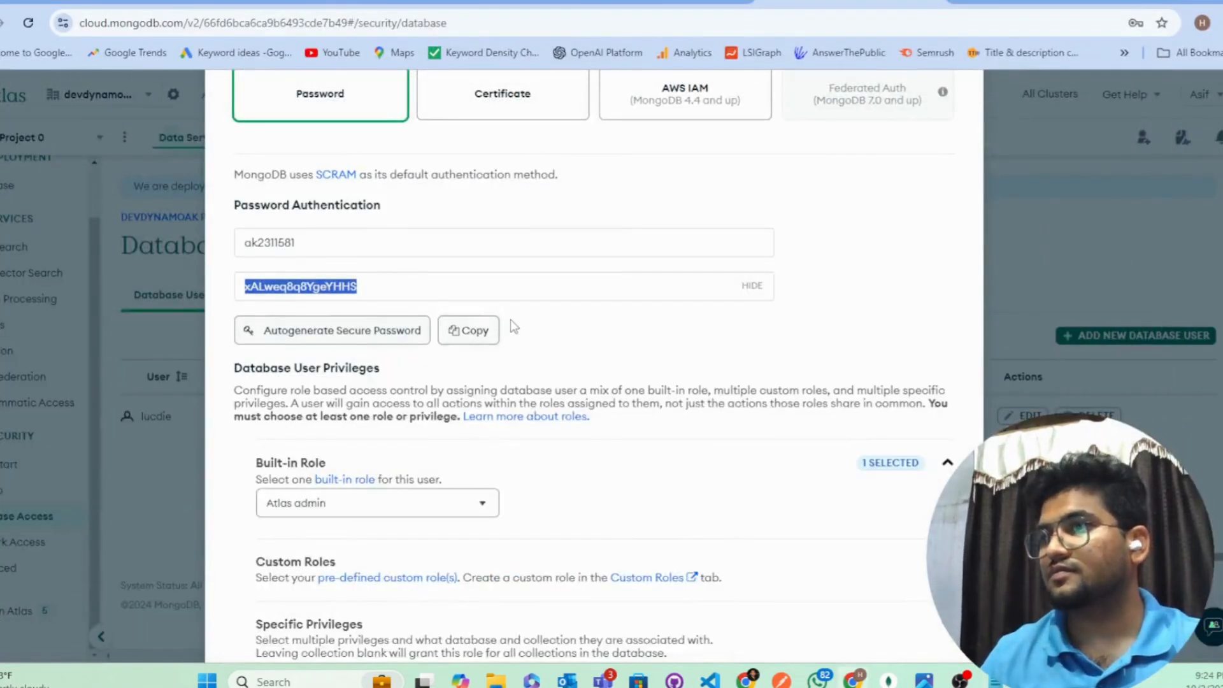
{"action": "scroll", "coordinate": [510, 319], "scroll_direction": "up", "scroll_amount": 5}
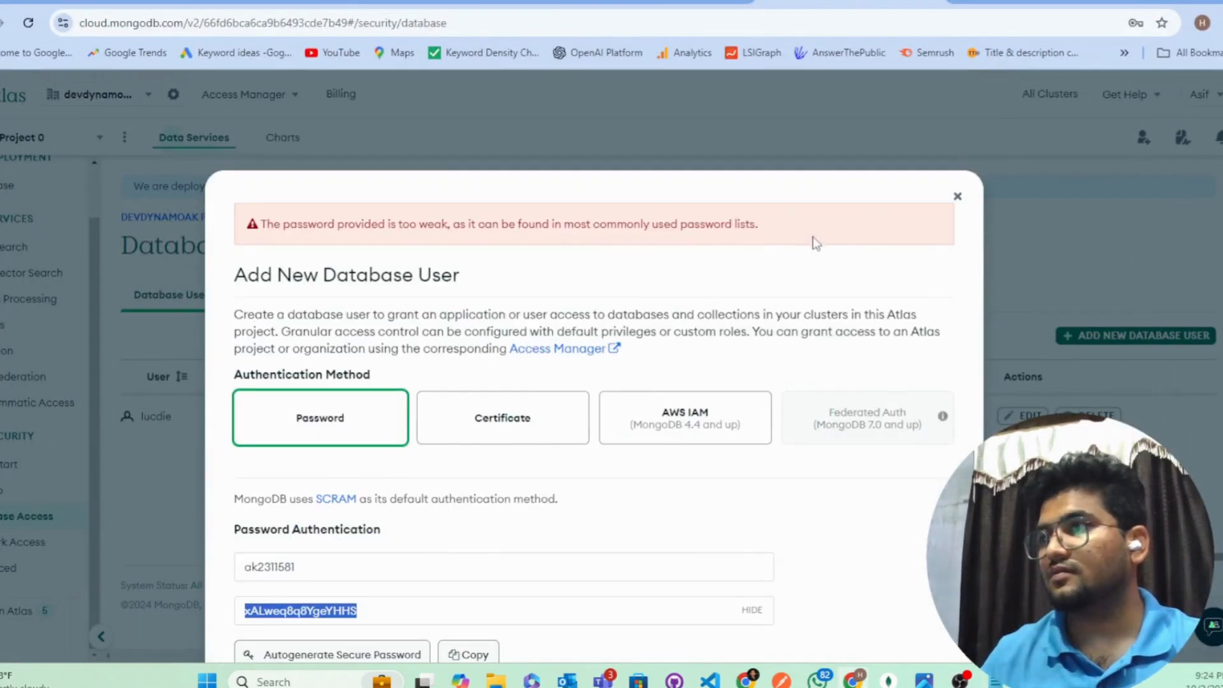
Step: Close the Add New Database User dialog and decline Chrome's offer to save the password
{"action": "left_click", "coordinate": [957, 197]}
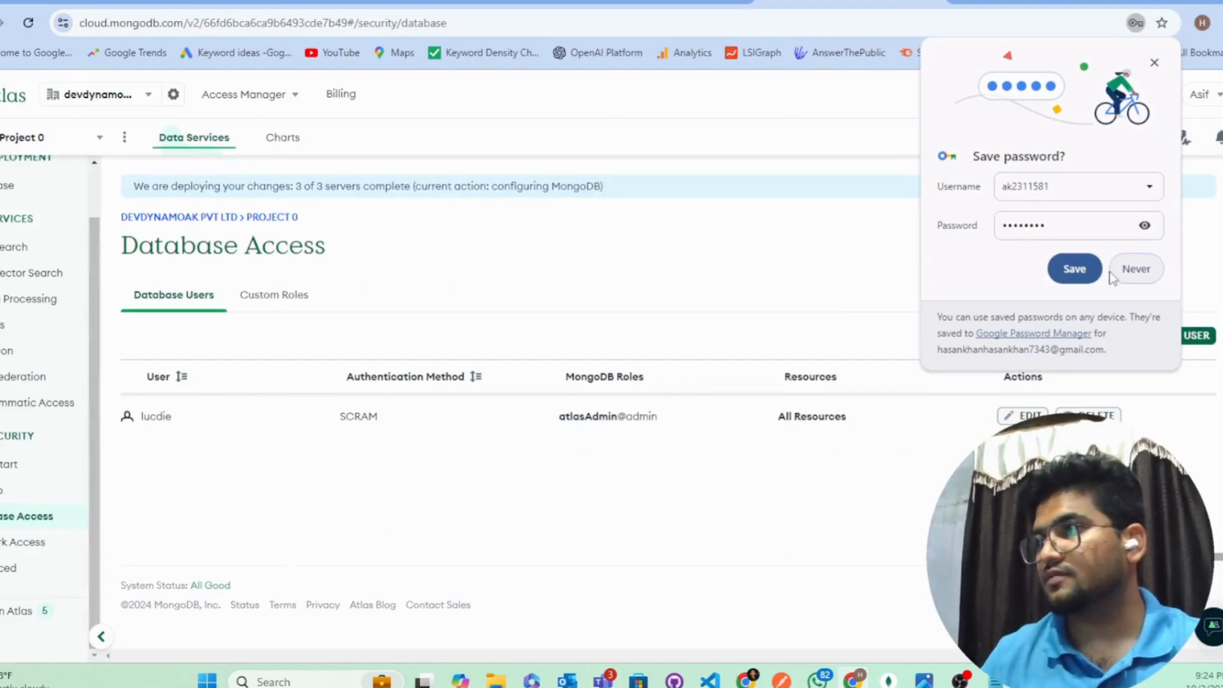
{"action": "left_click", "coordinate": [1136, 270]}
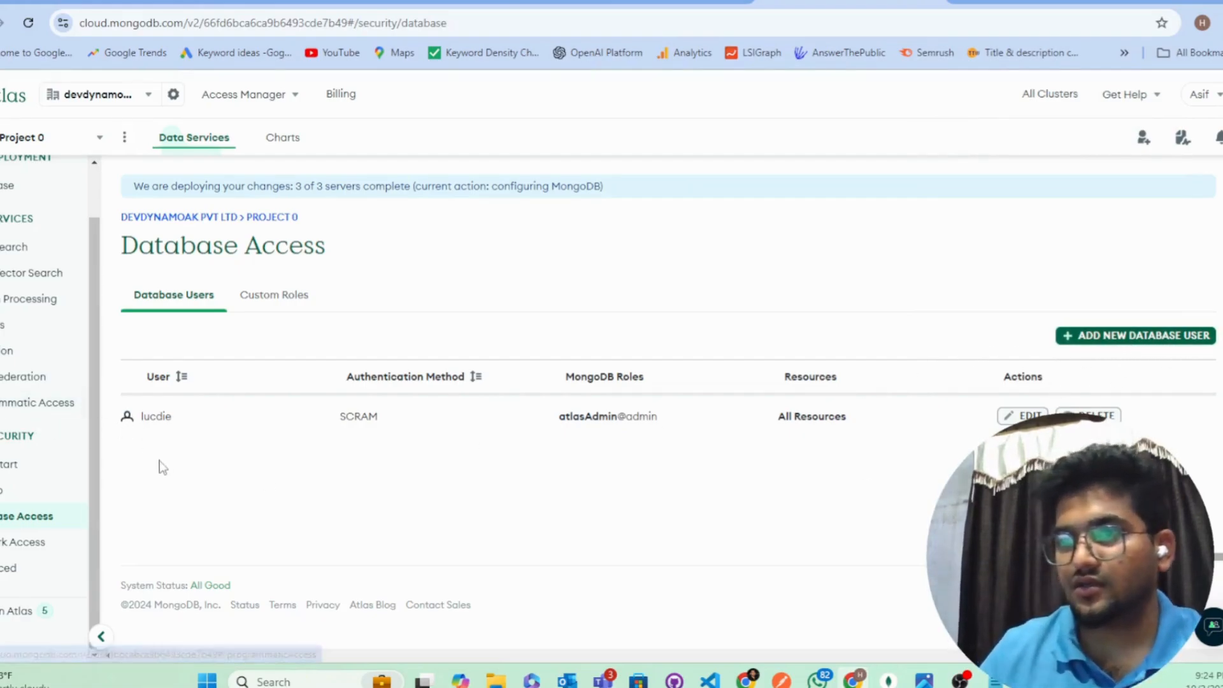
Step: Add a 0.0.0.0/0 Network Access entry allowing connections from anywhere
{"action": "left_click", "coordinate": [29, 543]}
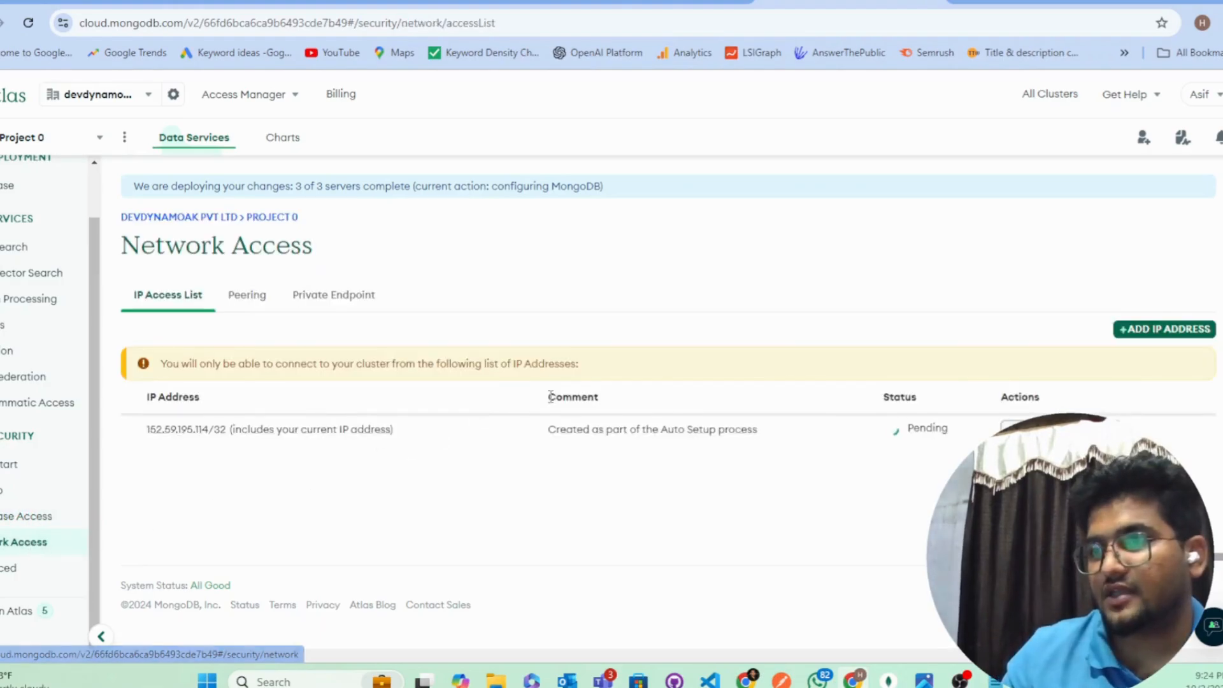
{"action": "left_click", "coordinate": [1144, 330]}
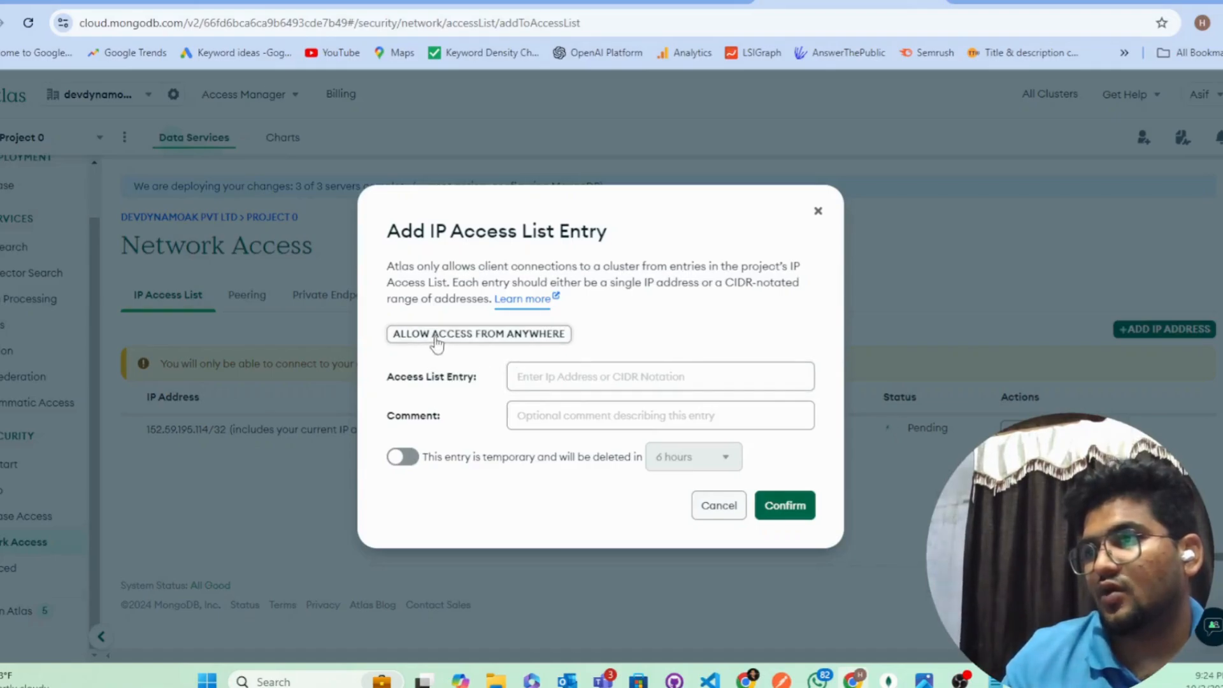
{"action": "left_click", "coordinate": [494, 345]}
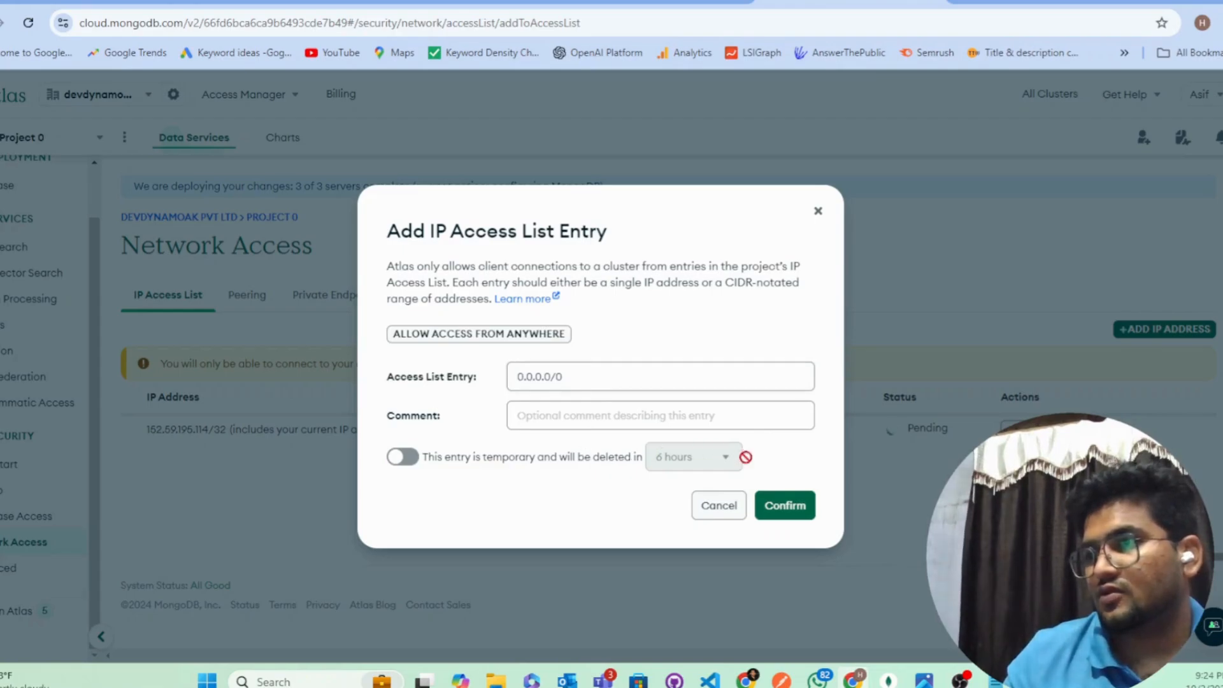
{"action": "left_click", "coordinate": [800, 513]}
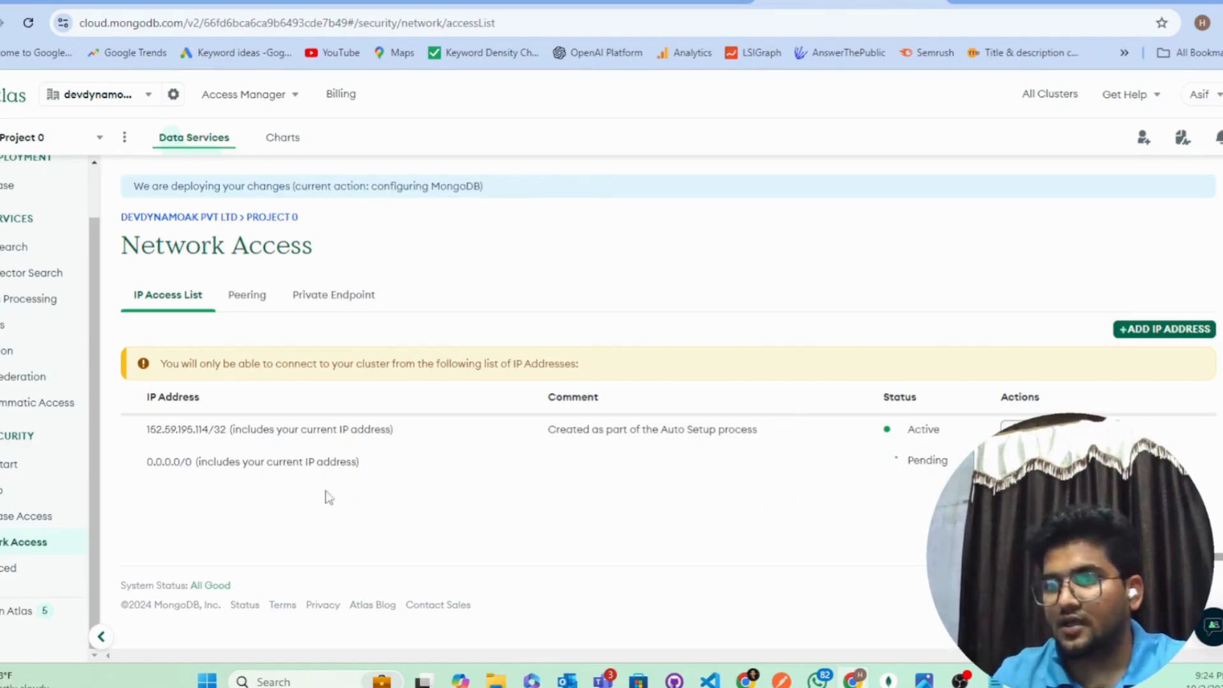
{"action": "scroll", "coordinate": [40, 311], "scroll_direction": "up", "scroll_amount": 2}
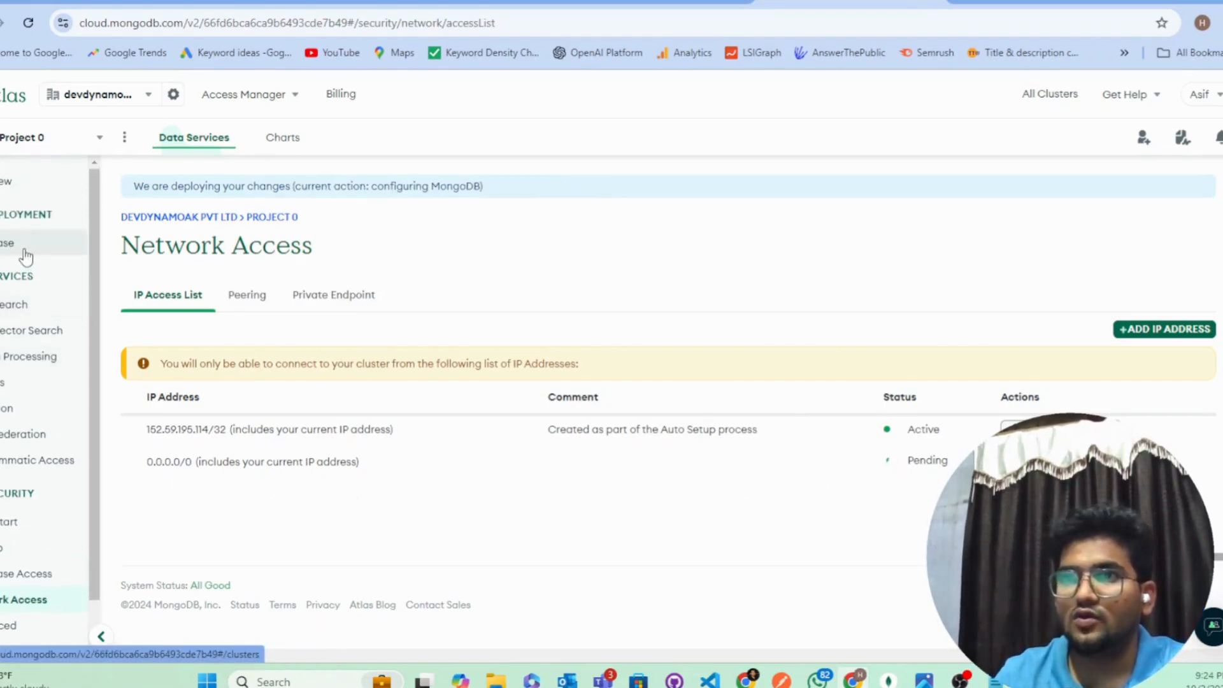
Step: Open the Connect options for Cluster0 from the project overview
{"action": "left_click", "coordinate": [16, 185]}
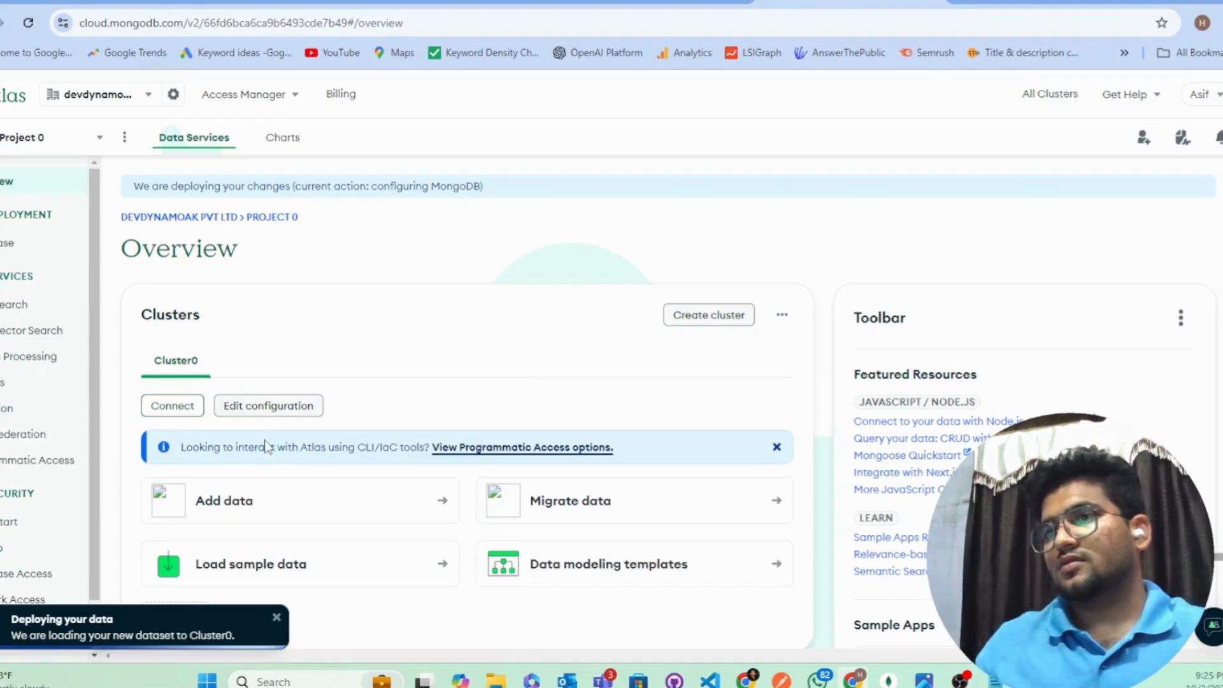
{"action": "left_click", "coordinate": [186, 413]}
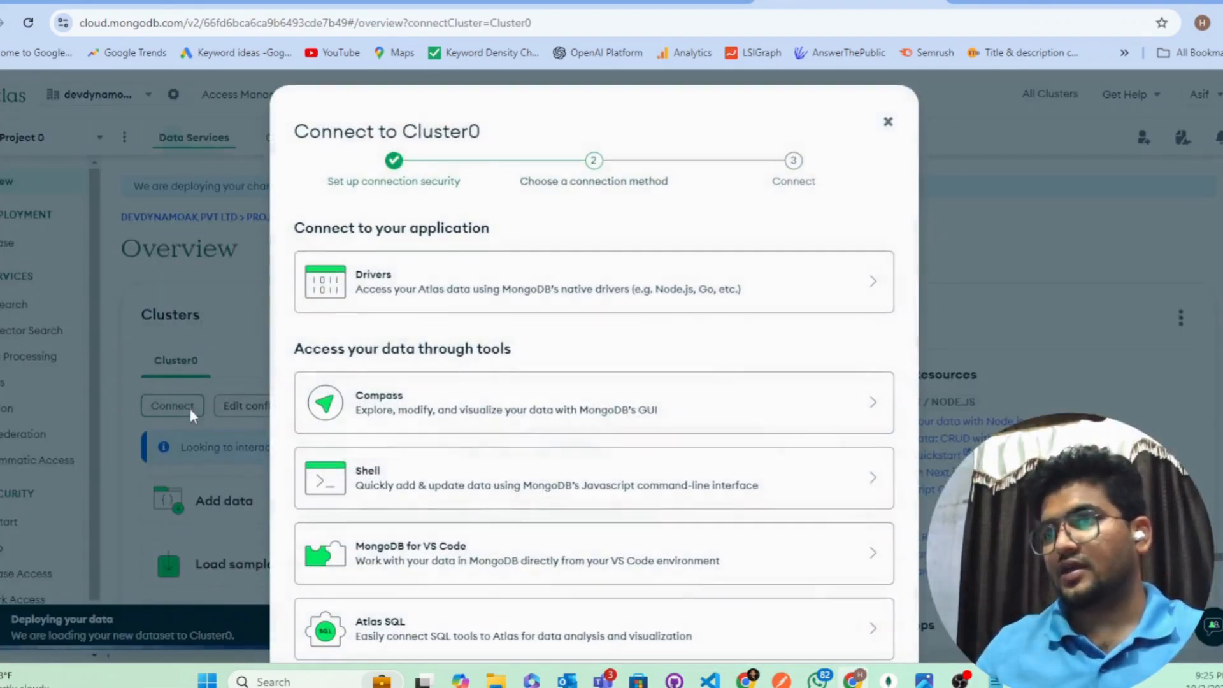
{"action": "left_click", "coordinate": [704, 293]}
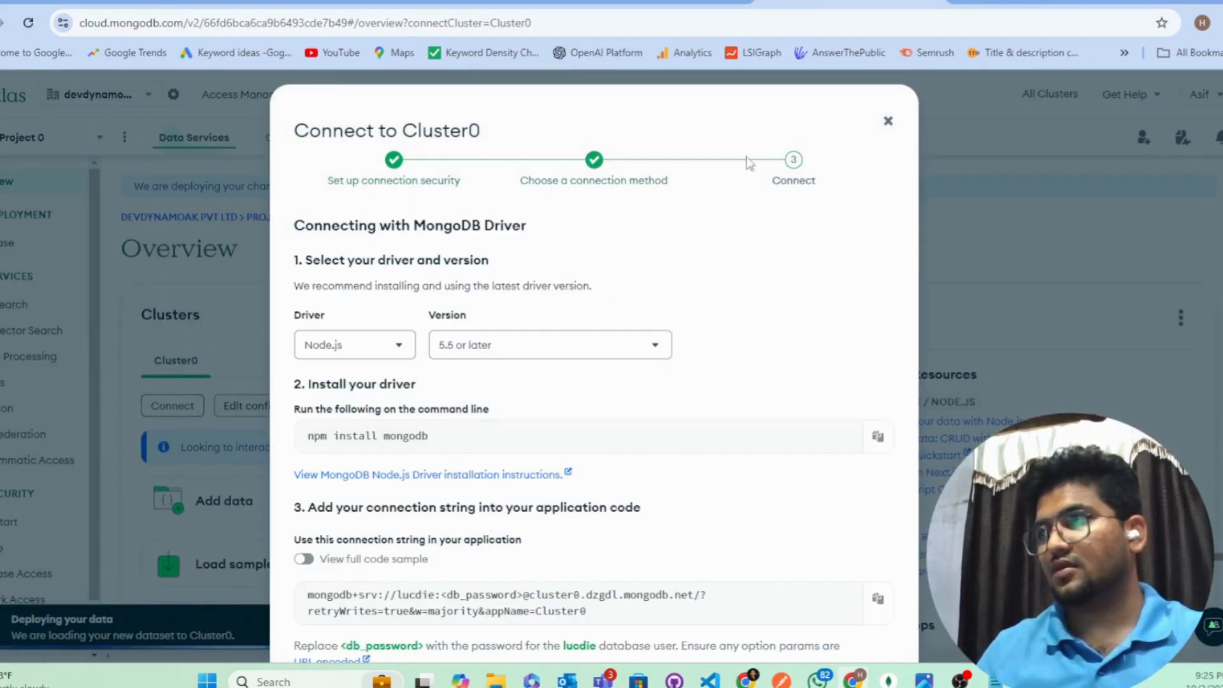
{"action": "left_click", "coordinate": [888, 121]}
{"action": "left_click", "coordinate": [178, 413]}
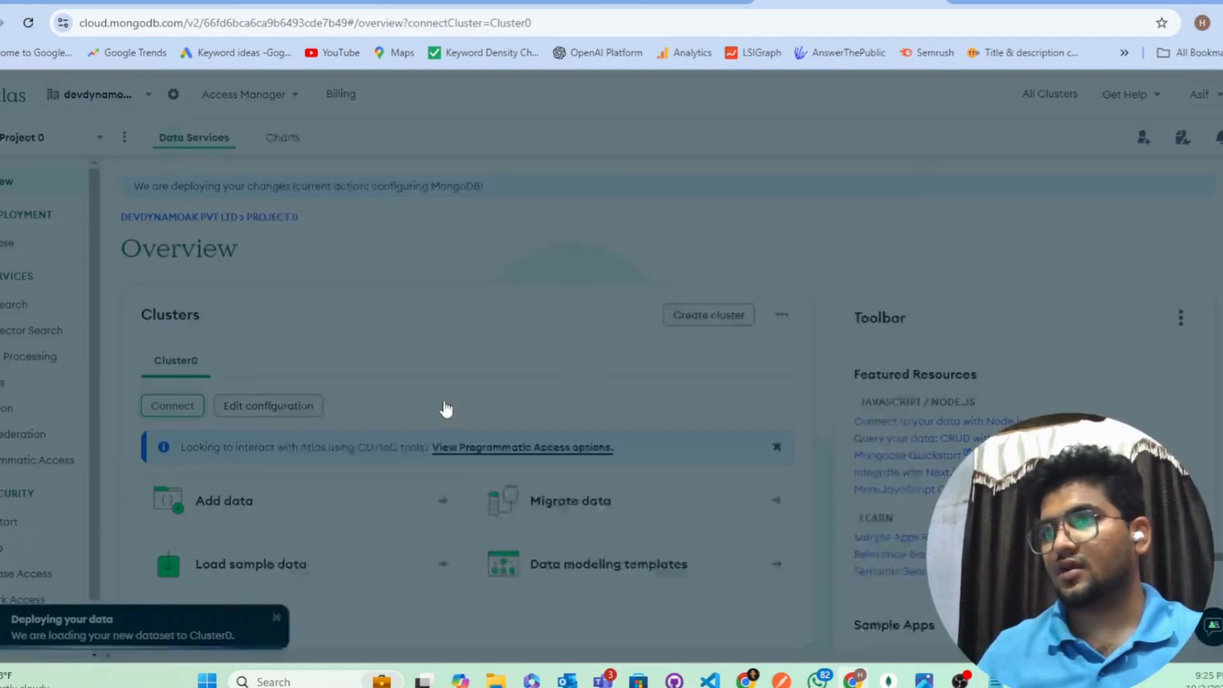
Step: Choose Compass, set Windows 64-bit (10+) (MSI) as the OS, and copy the download URL
{"action": "scroll", "coordinate": [449, 318], "scroll_direction": "down", "scroll_amount": 1}
{"action": "left_click", "coordinate": [449, 311]}
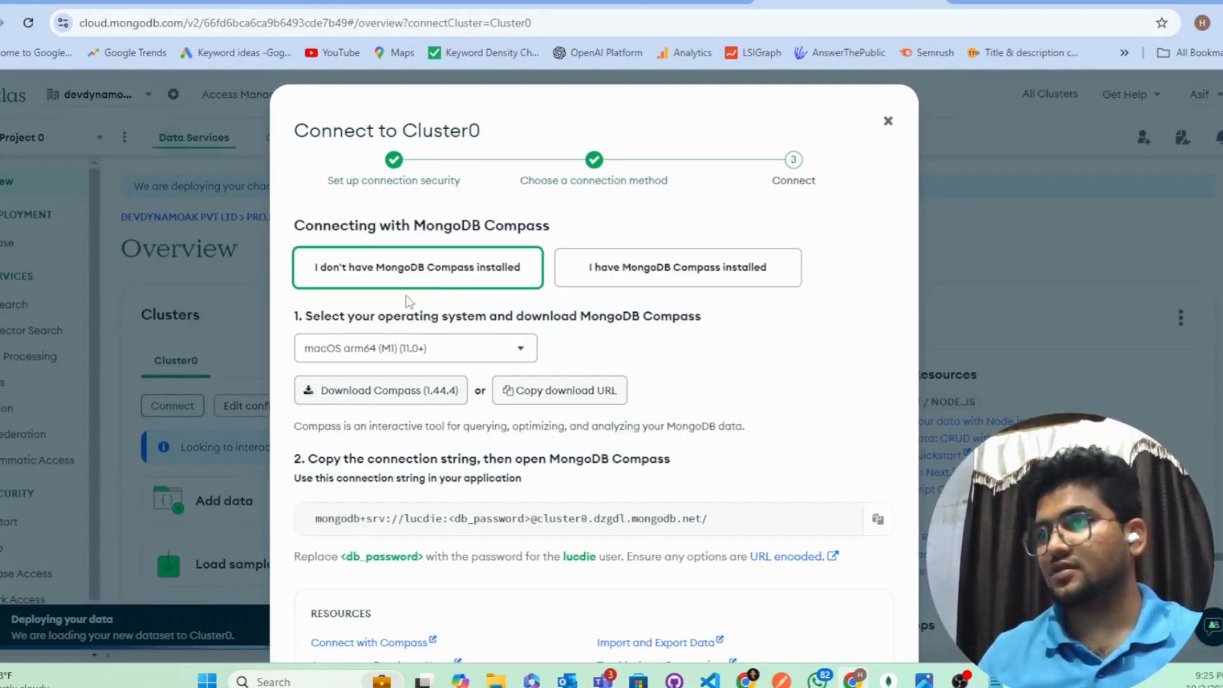
{"action": "scroll", "coordinate": [390, 350], "scroll_direction": "down", "scroll_amount": 3}
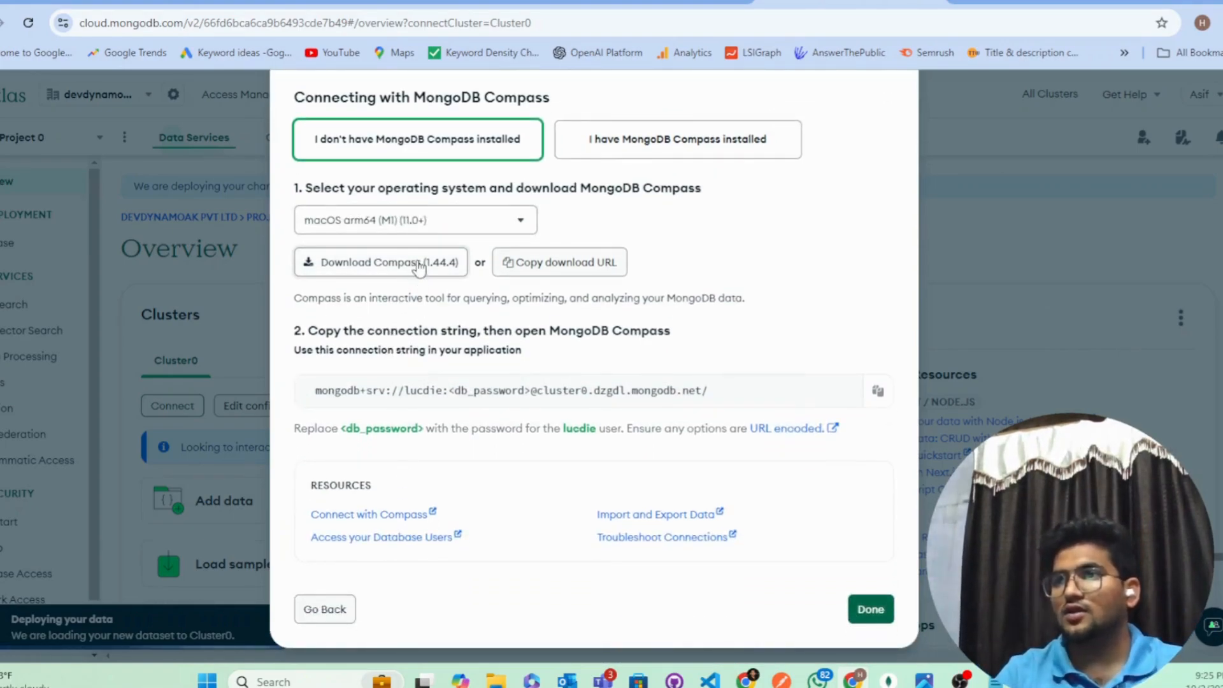
{"action": "left_click", "coordinate": [457, 221]}
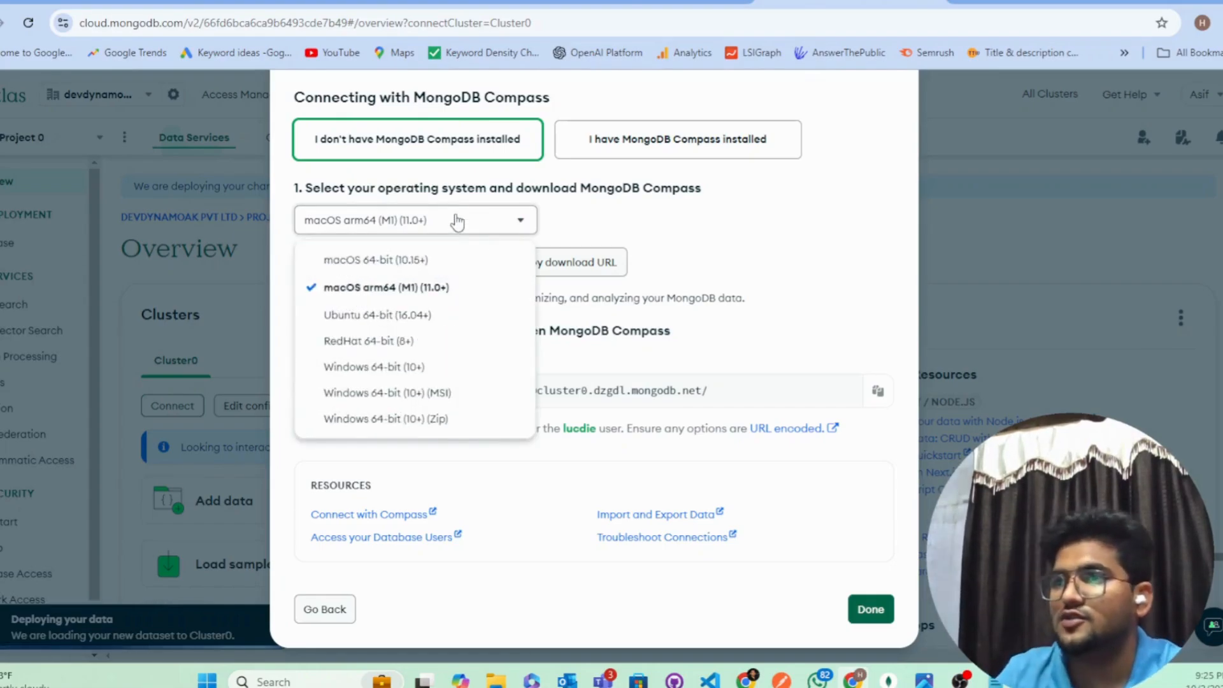
{"action": "left_click", "coordinate": [440, 395]}
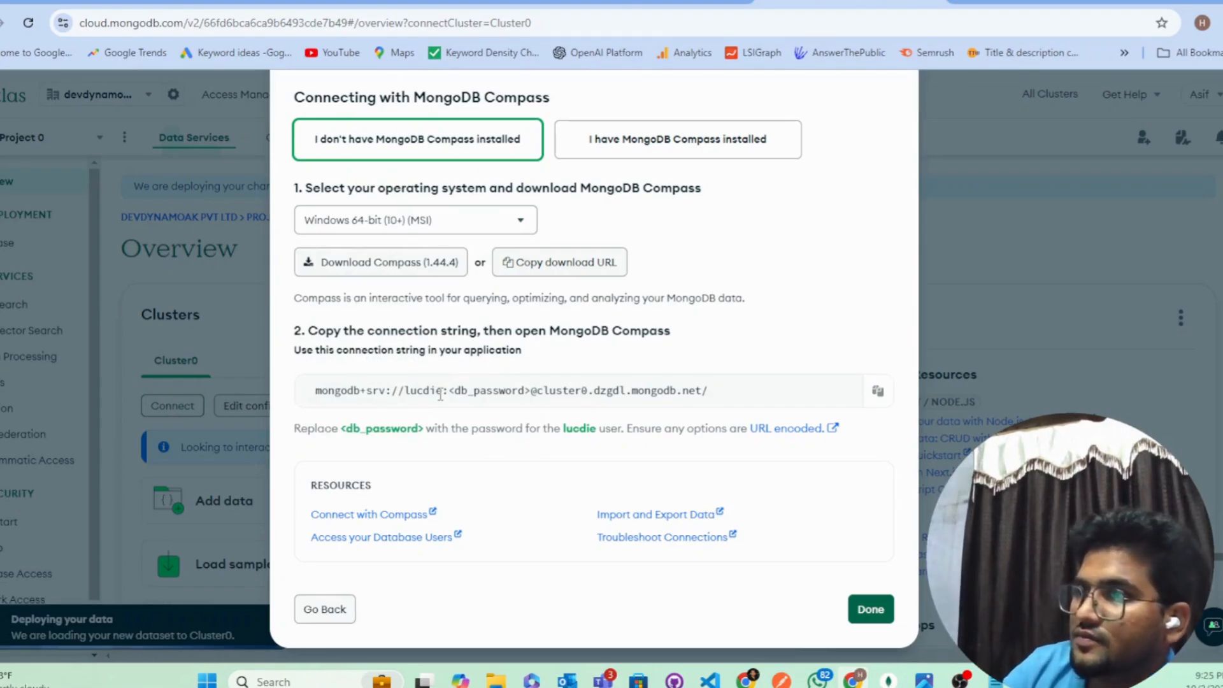
{"action": "left_click", "coordinate": [527, 267]}
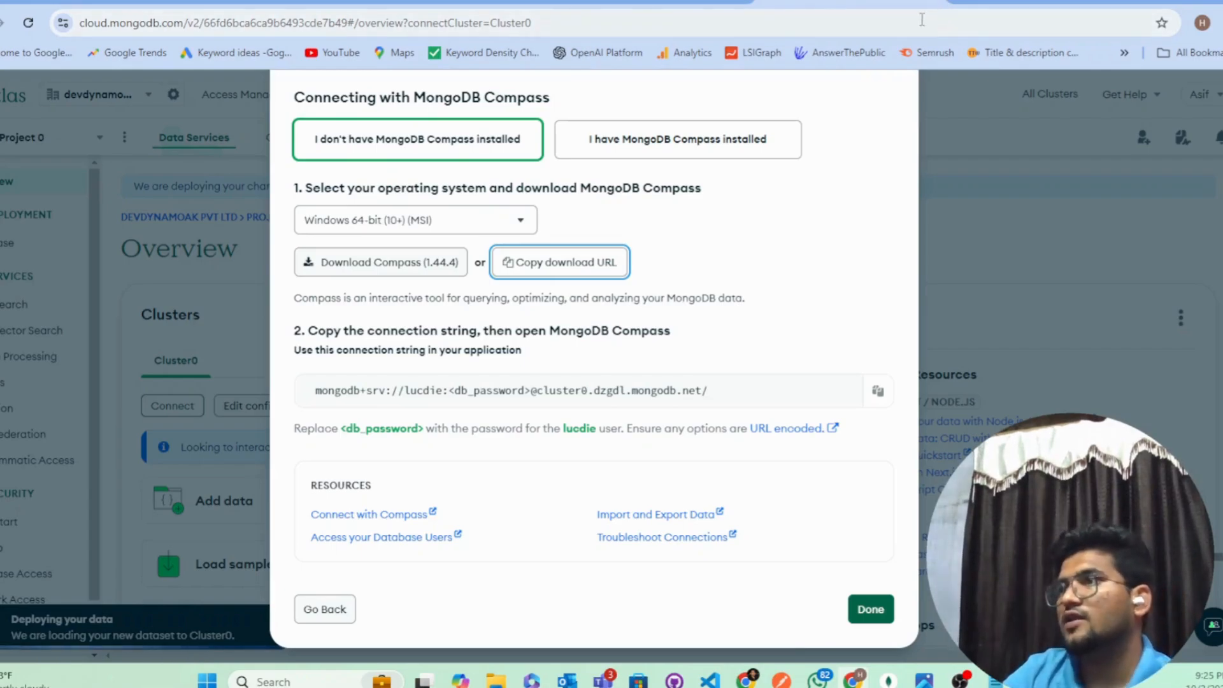
Step: Search Google for 'mongo compass download' in a new tab
{"action": "left_click", "coordinate": [954, 2]}
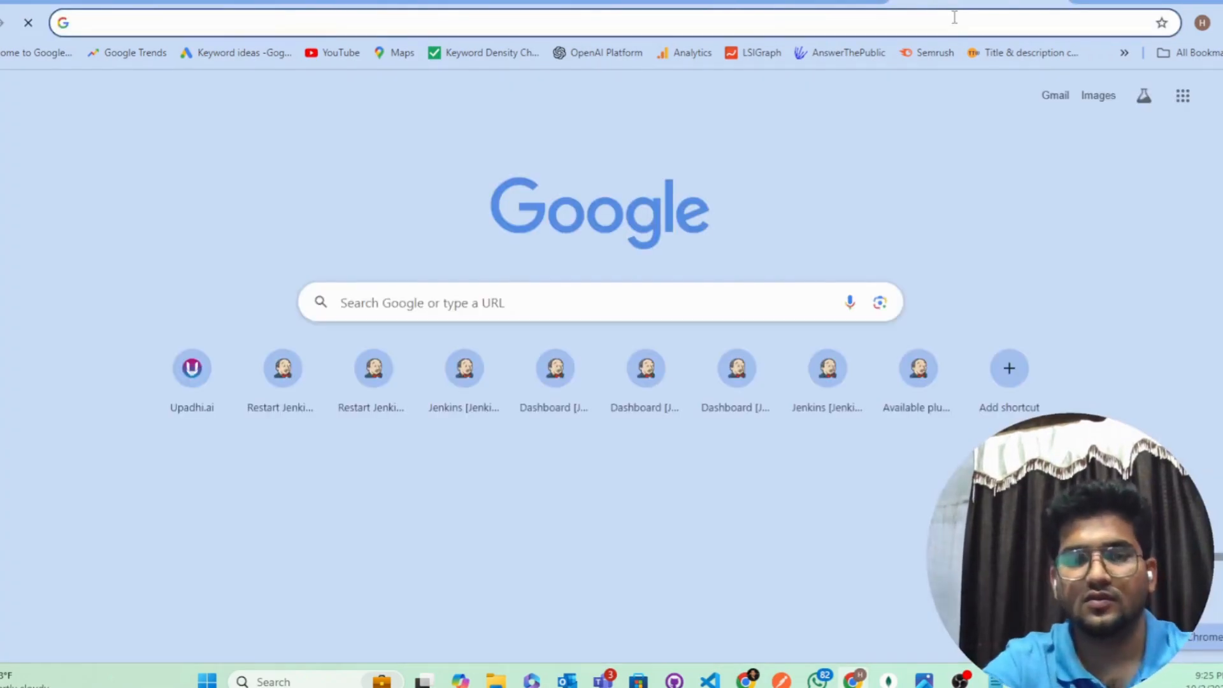
{"action": "type", "text": "w"}
{"action": "key", "text": "BackSpace"}
{"action": "key", "text": "BackSpace"}
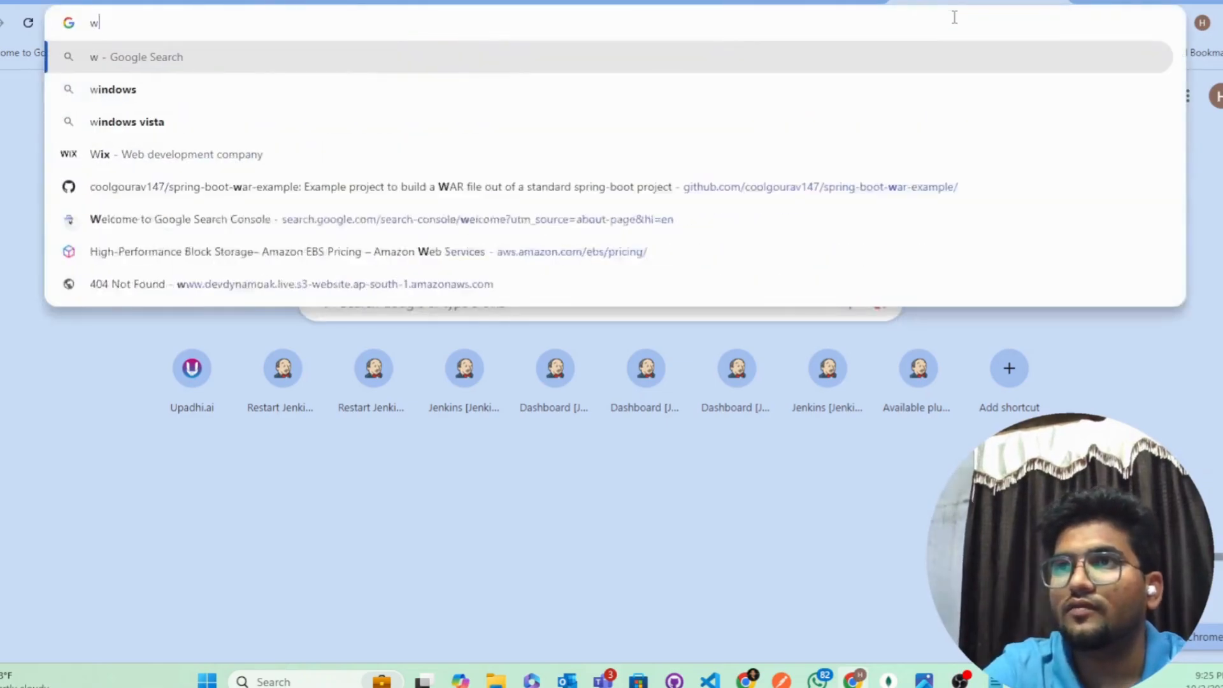
{"action": "type", "text": "n"}
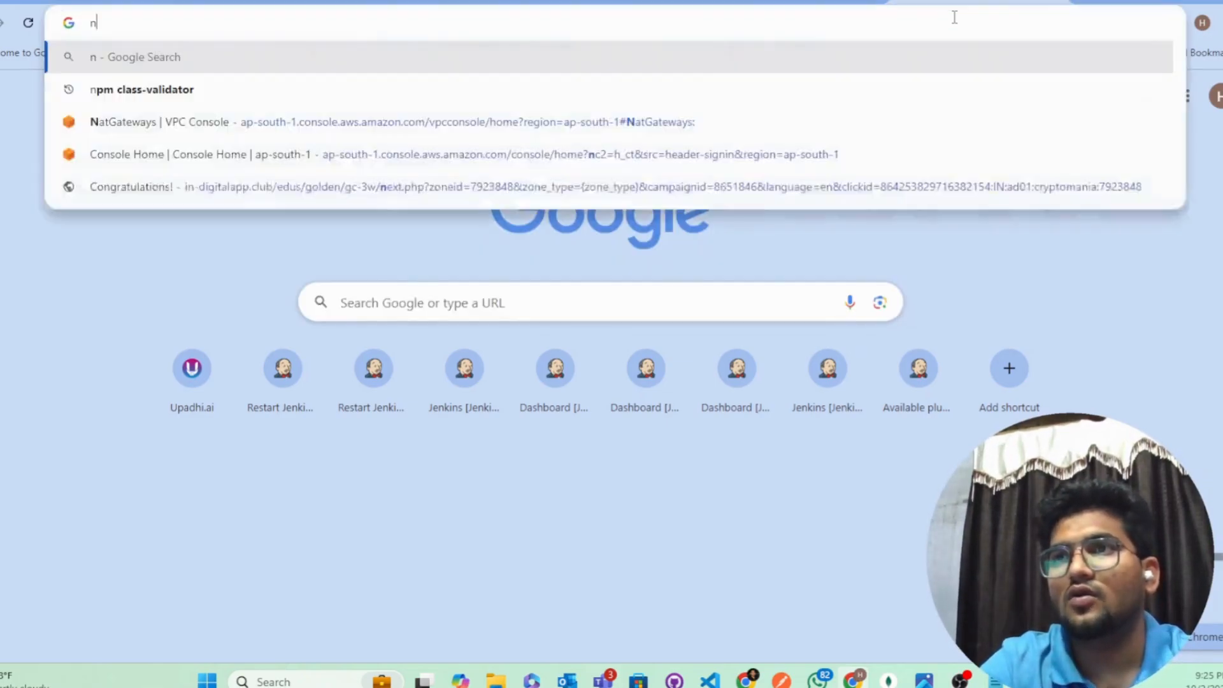
{"action": "key", "text": "BackSpace"}
{"action": "type", "text": "mongo"}
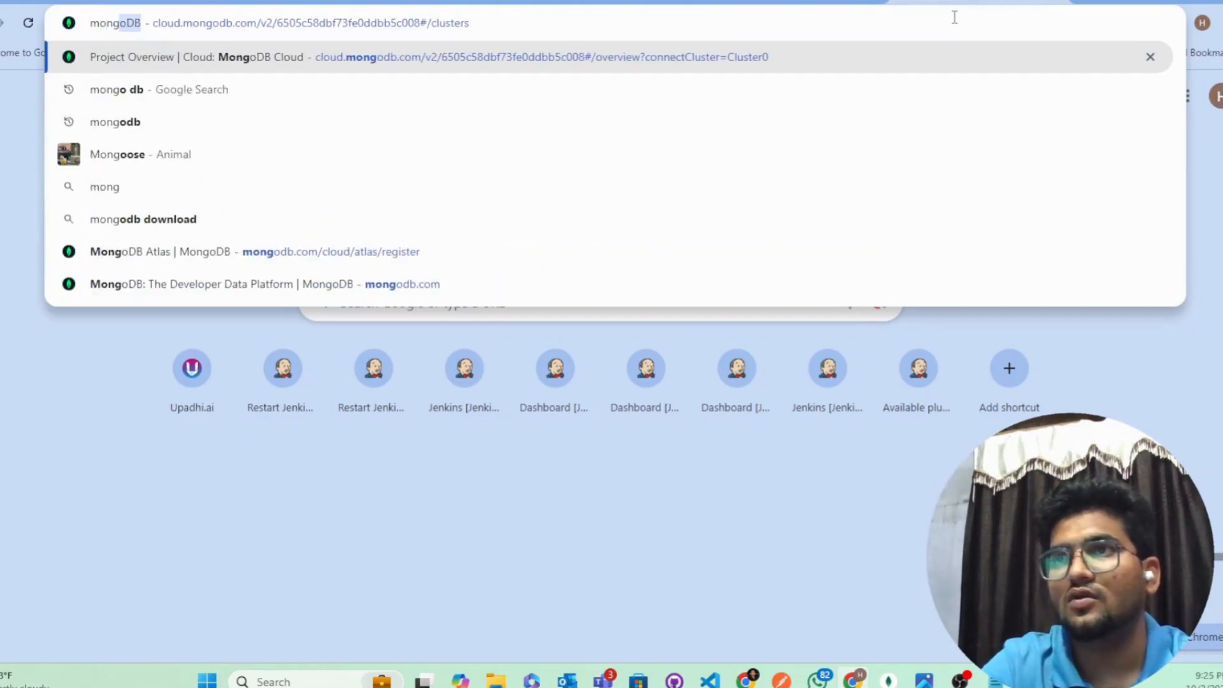
{"action": "type", "text": " compass downloa"}
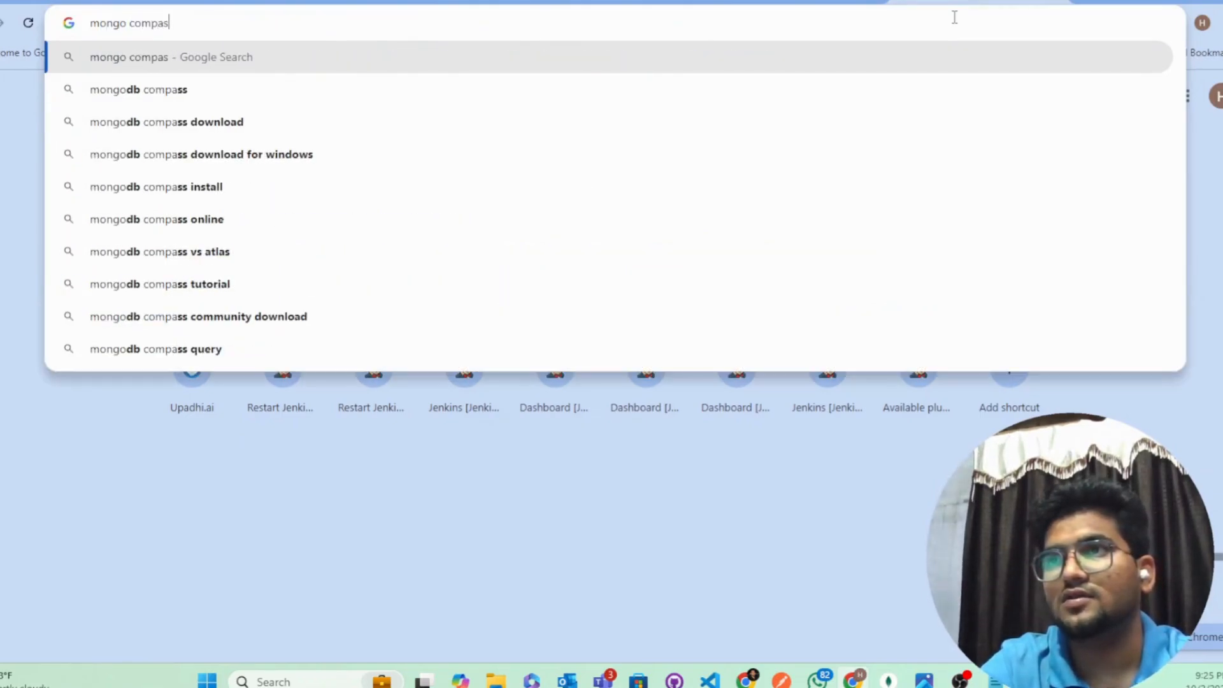
{"action": "type", "text": "d"}
{"action": "key", "text": "Return"}
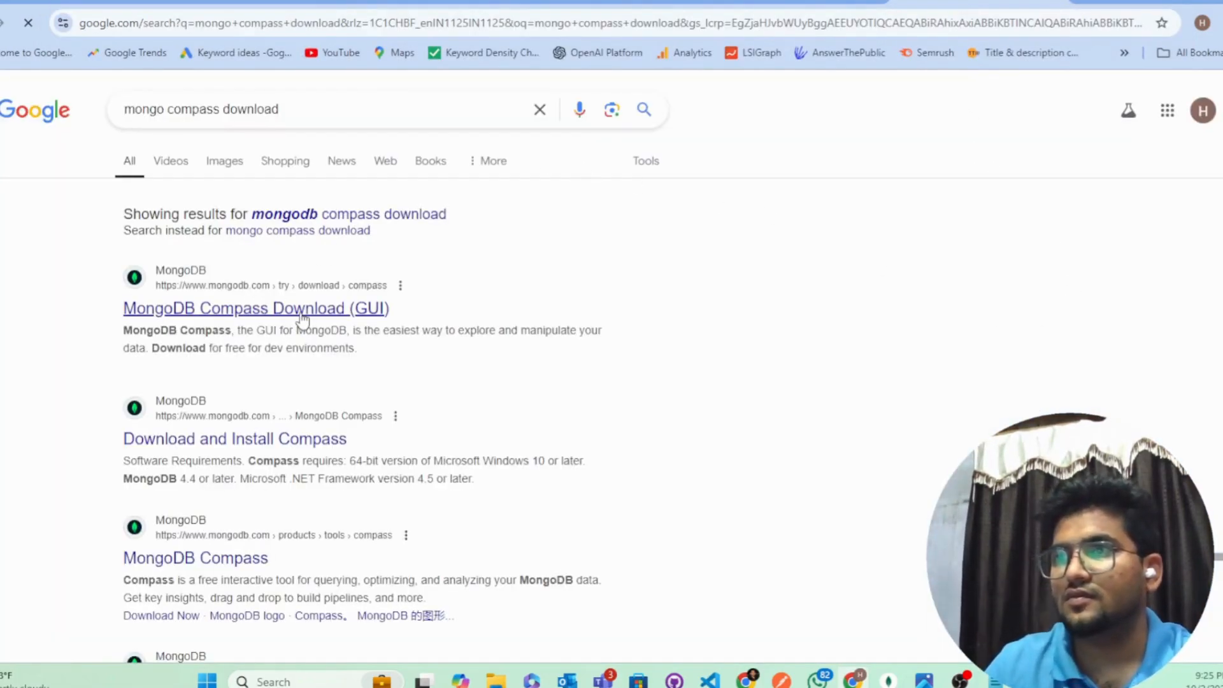
Step: Download the MongoDB Shell Windows x64 (10+) msi installer, then close the download page
{"action": "left_click", "coordinate": [302, 314]}
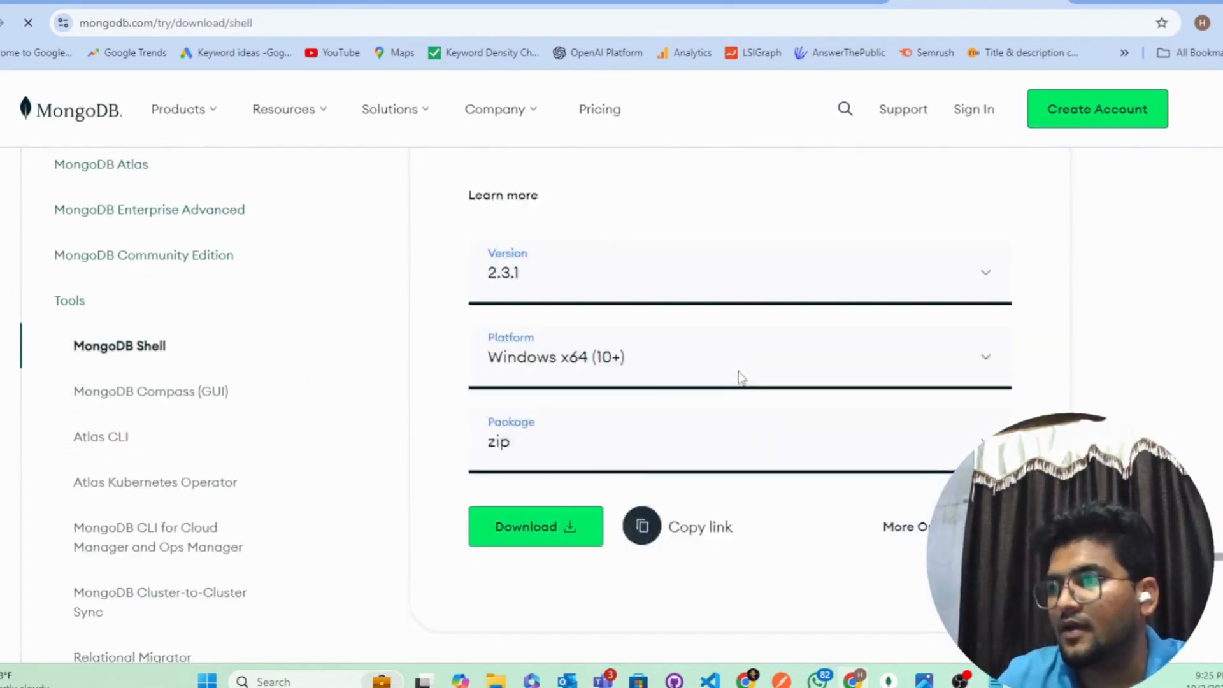
{"action": "left_click", "coordinate": [737, 385]}
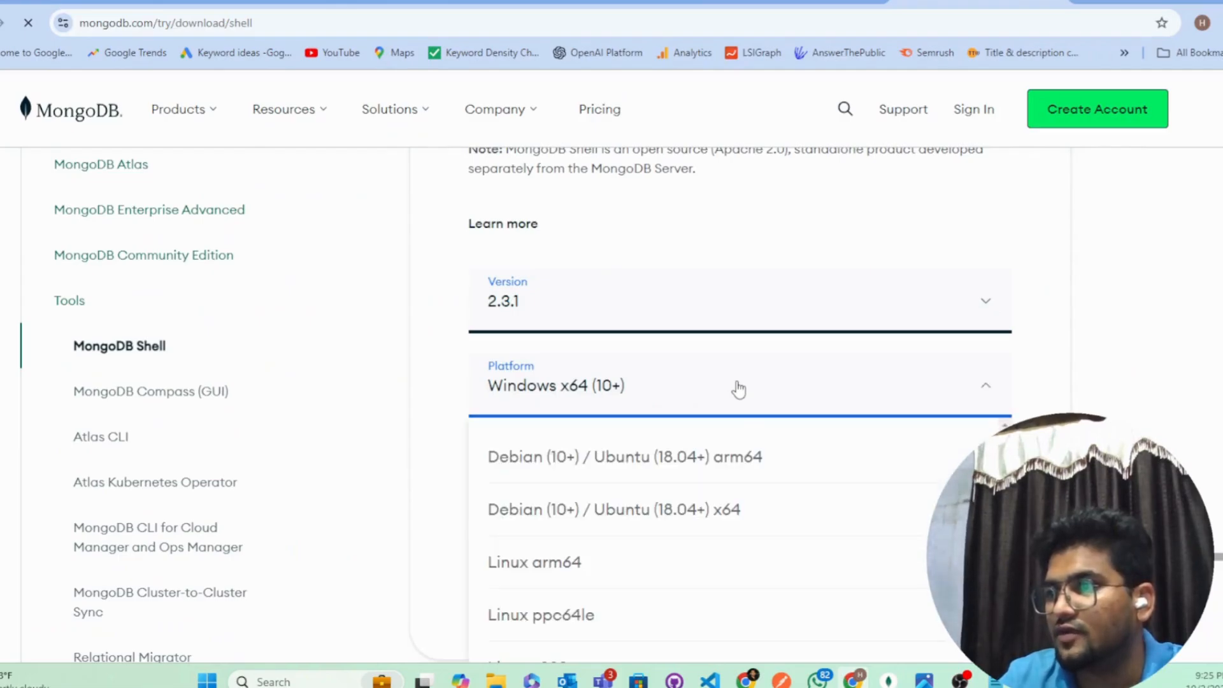
{"action": "scroll", "coordinate": [732, 478], "scroll_direction": "down", "scroll_amount": 8}
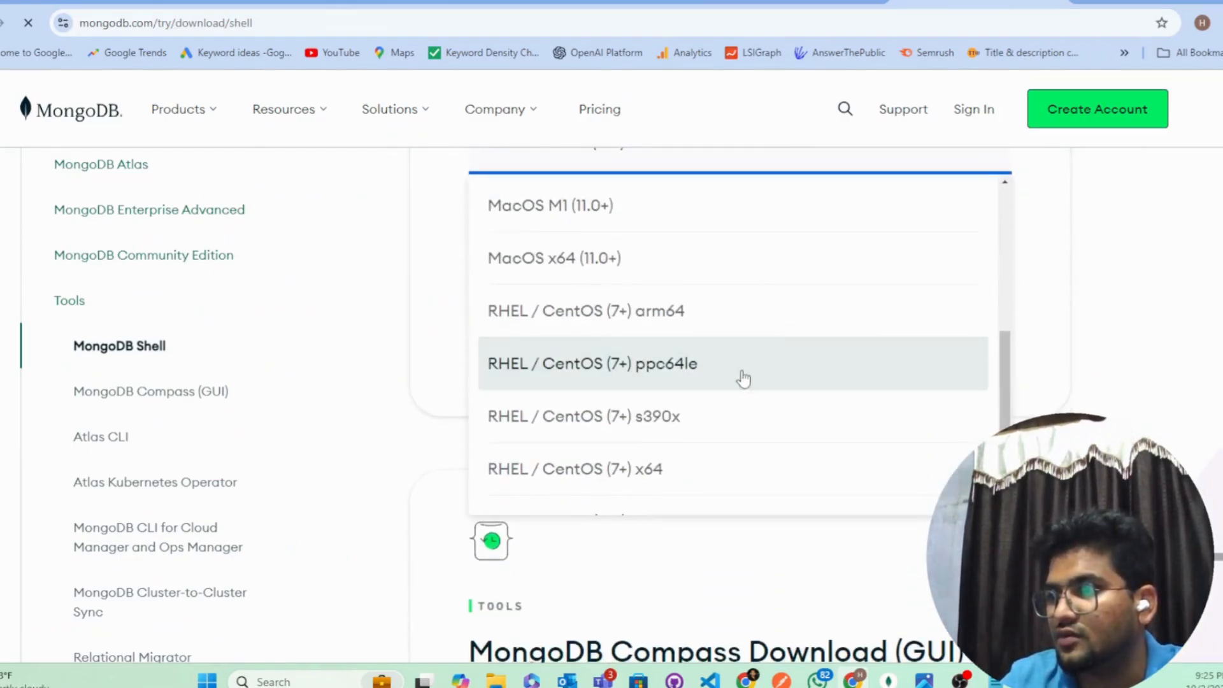
{"action": "scroll", "coordinate": [716, 384], "scroll_direction": "down", "scroll_amount": 1}
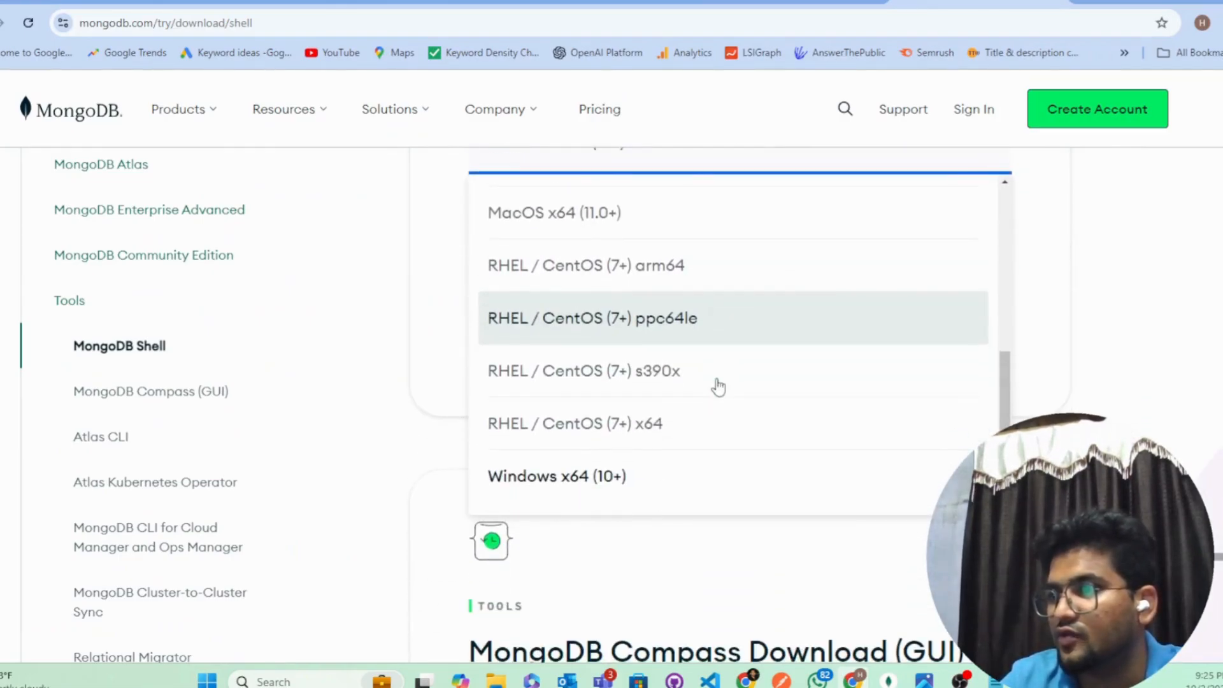
{"action": "left_click", "coordinate": [681, 482]}
{"action": "scroll", "coordinate": [590, 368], "scroll_direction": "up", "scroll_amount": 3}
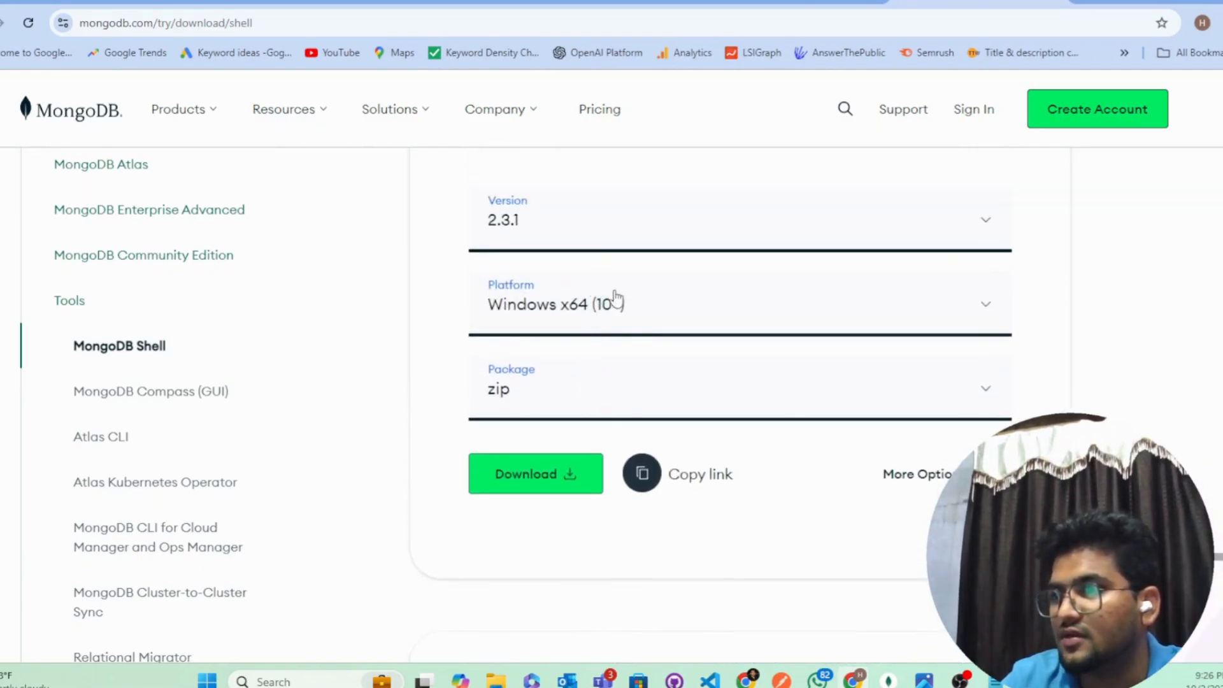
{"action": "left_click", "coordinate": [592, 407]}
{"action": "left_click", "coordinate": [547, 482]}
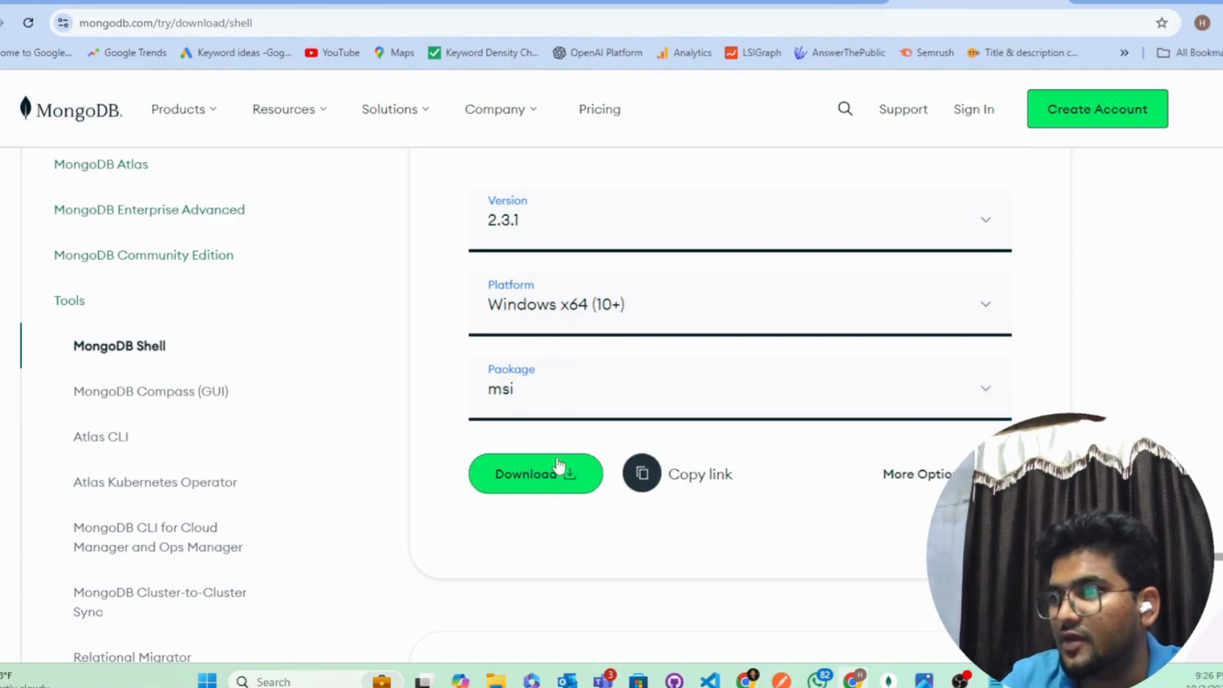
{"action": "left_click", "coordinate": [546, 483]}
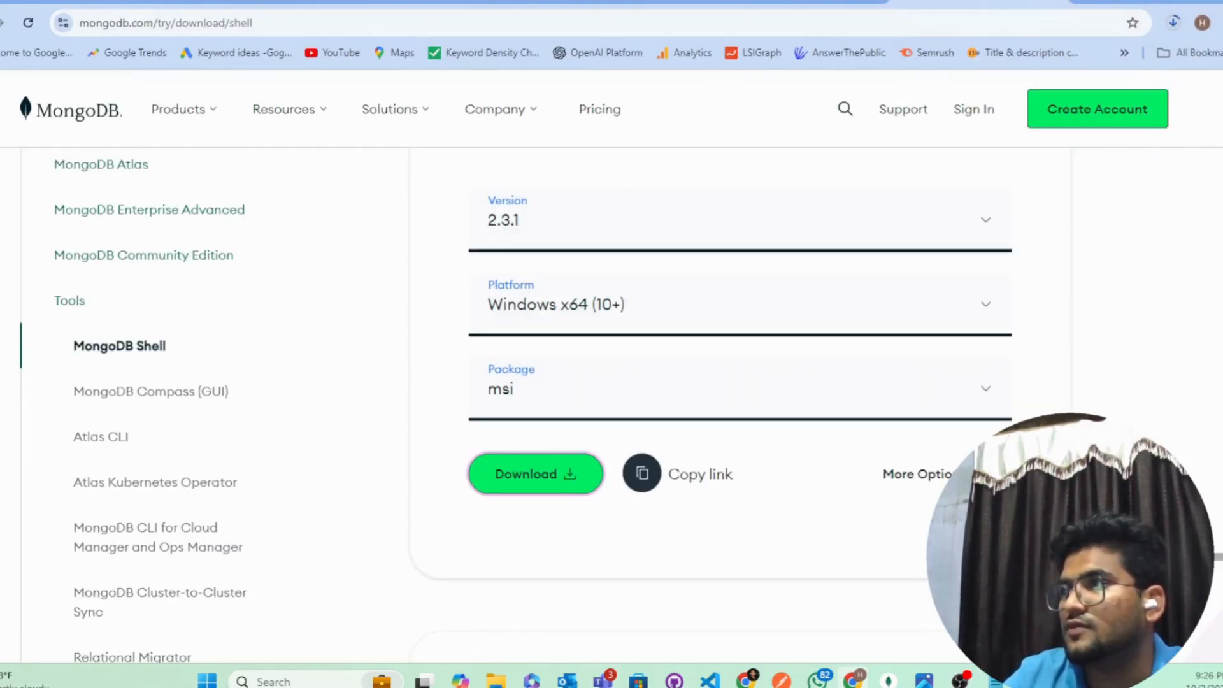
{"action": "left_click", "coordinate": [1053, 2]}
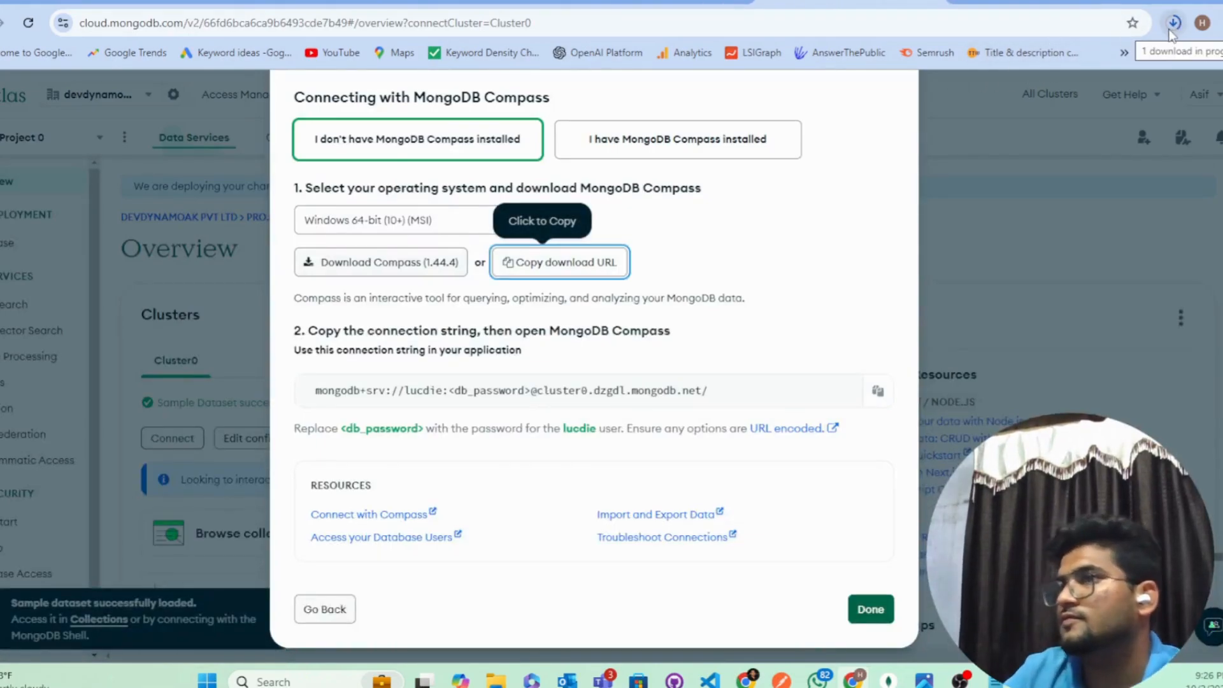
Step: Run the downloaded mongosh-2.3.1-x64.msi from Chrome's downloads list
{"action": "left_click", "coordinate": [664, 5]}
{"action": "left_click", "coordinate": [822, 1]}
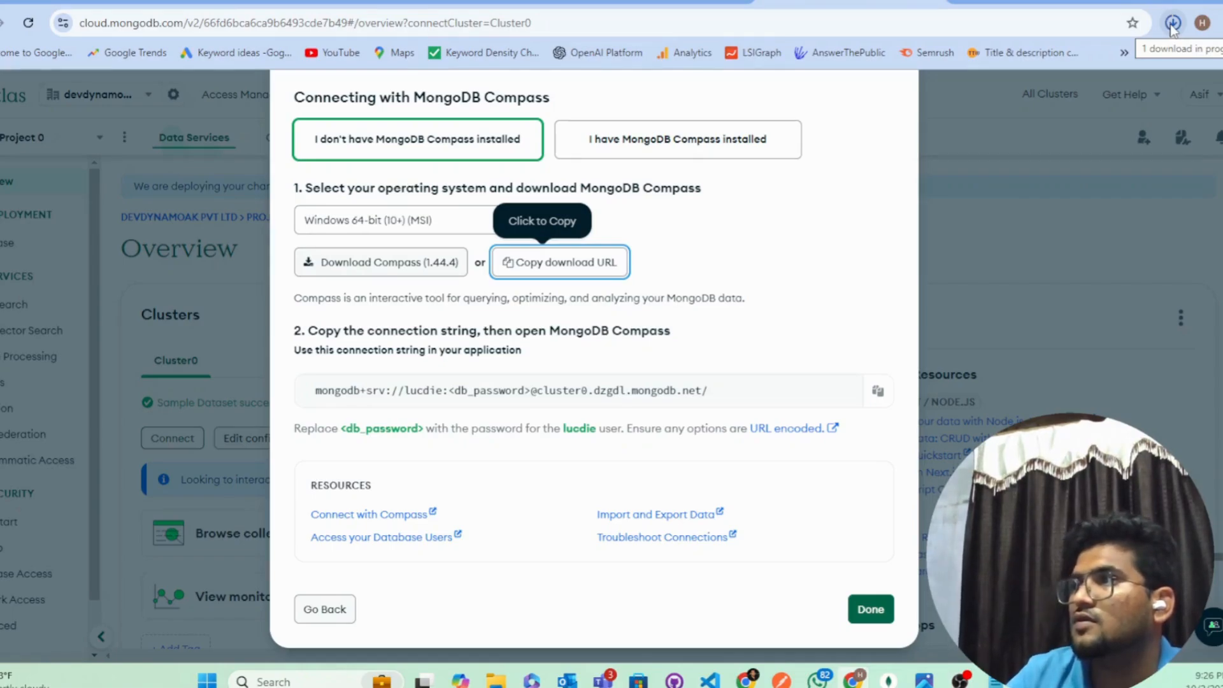
{"action": "left_click", "coordinate": [1173, 24]}
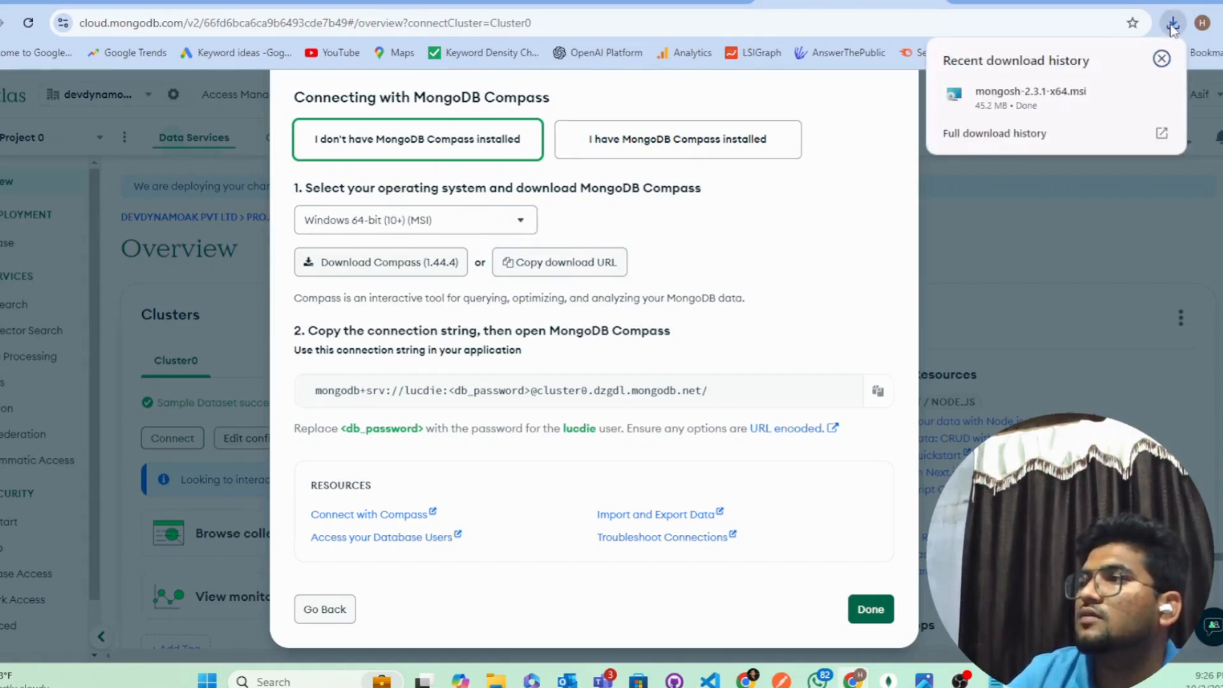
{"action": "left_click", "coordinate": [1008, 96]}
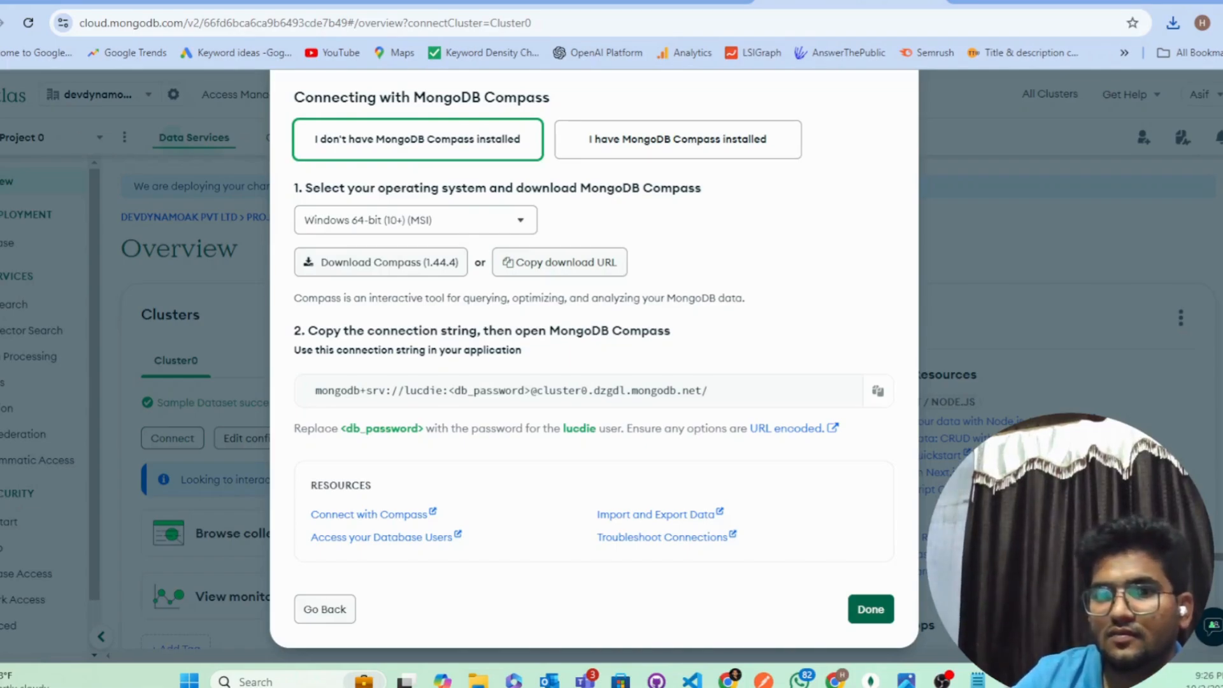
Step: Install MongoDB Shell into the default folder and close the finished setup wizard
{"action": "left_click_drag", "start_coordinate": [544, 57], "coordinate": [542, 99]}
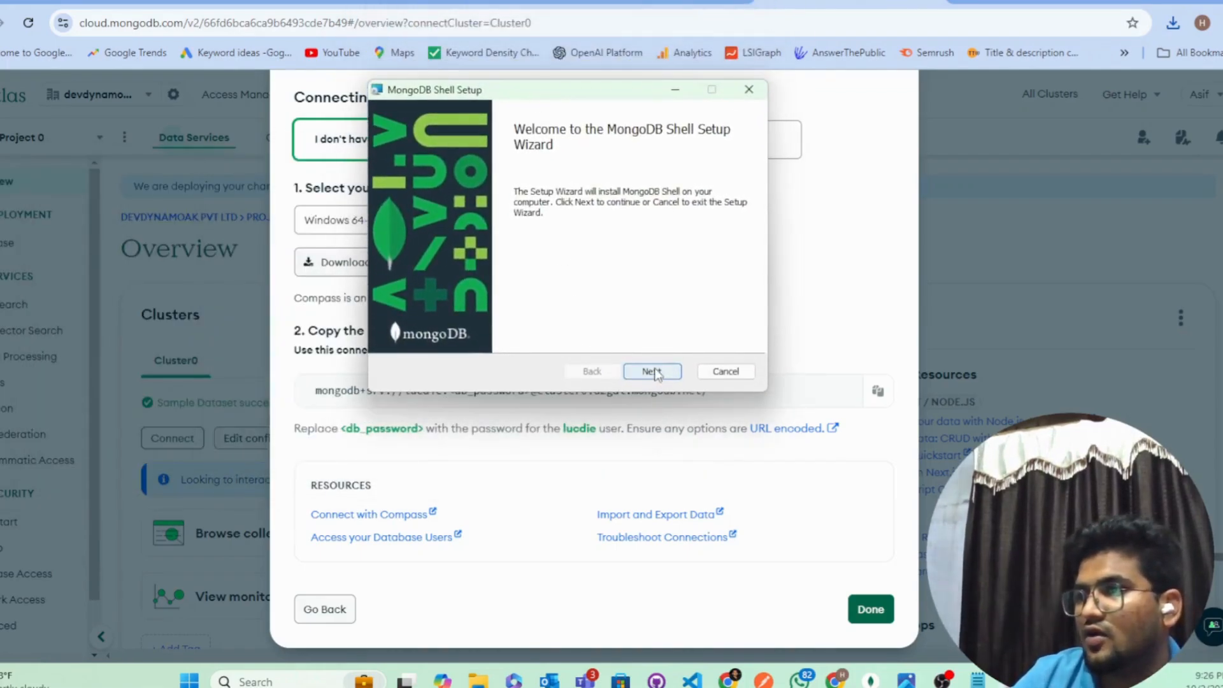
{"action": "left_click", "coordinate": [653, 371]}
{"action": "left_click", "coordinate": [652, 371]}
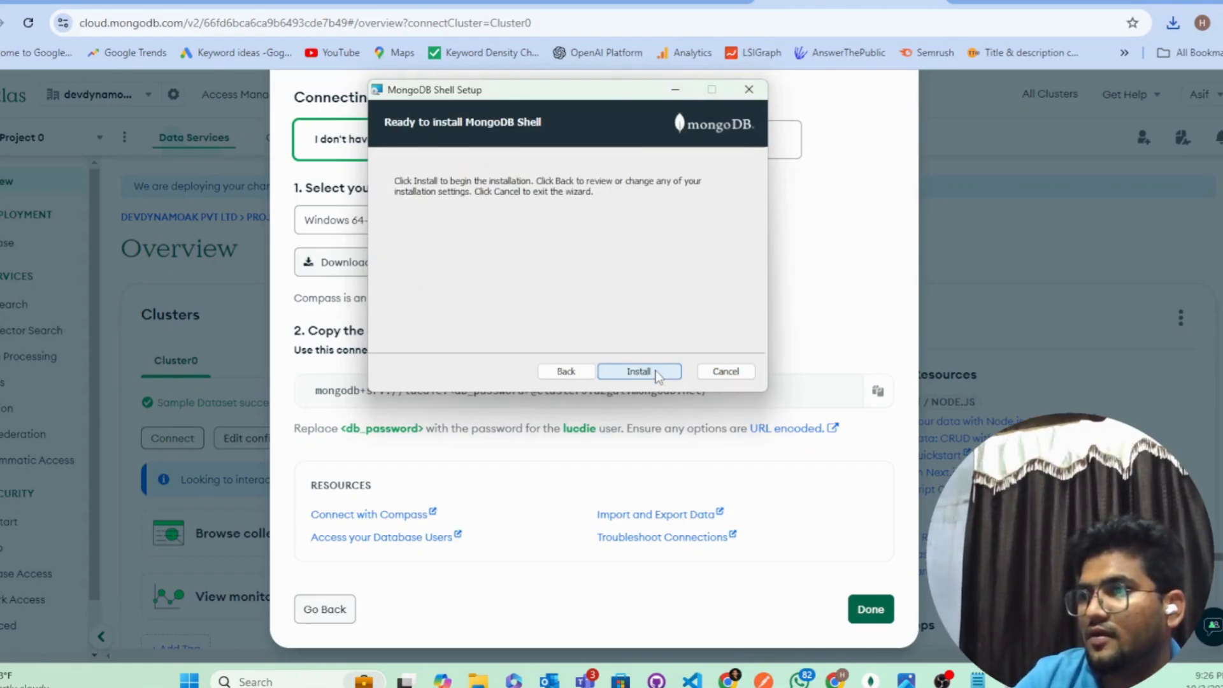
{"action": "left_click", "coordinate": [654, 372]}
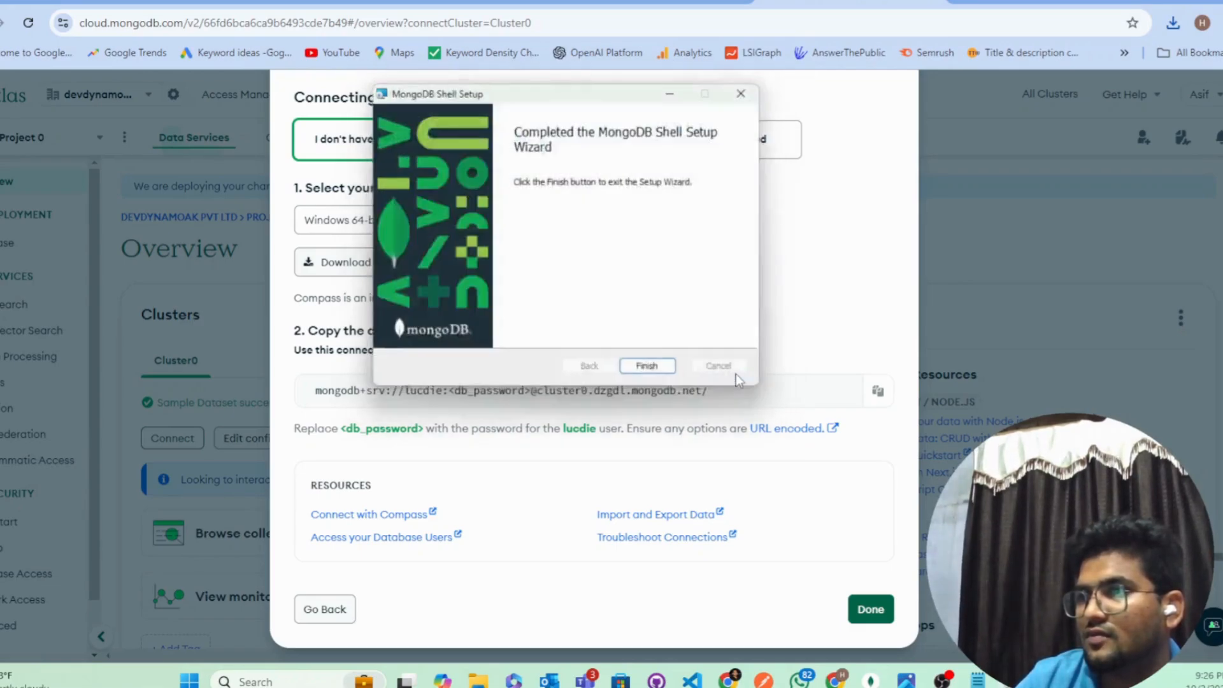
{"action": "left_click", "coordinate": [661, 376]}
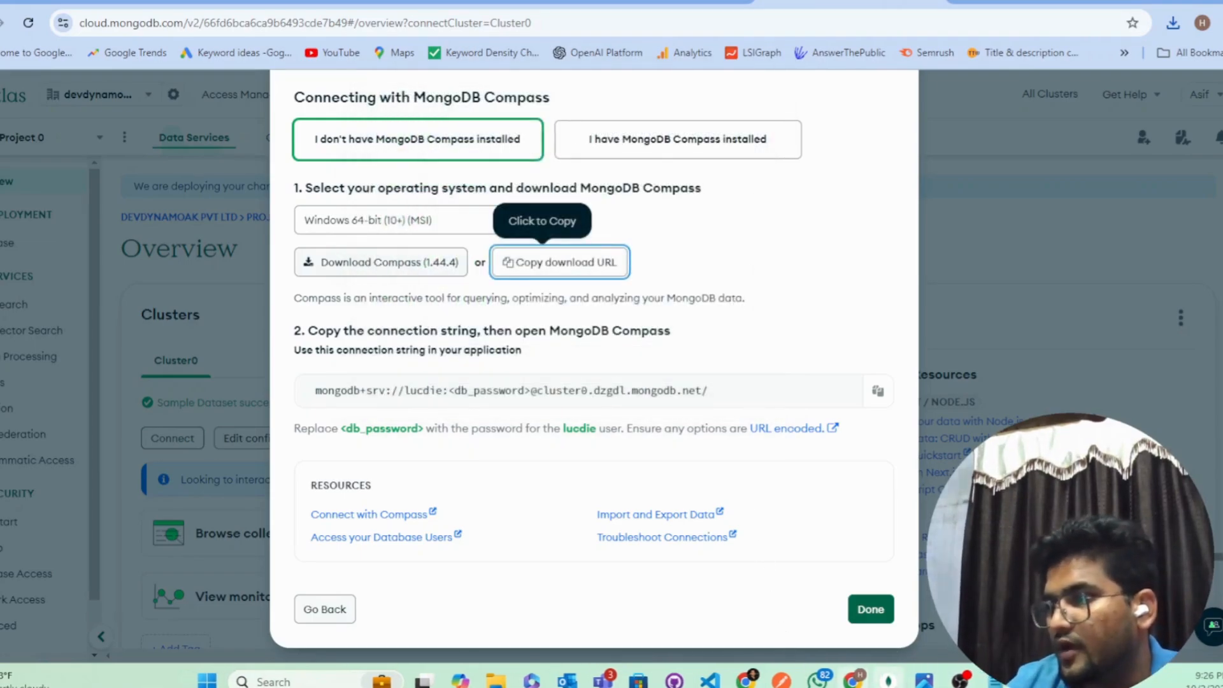
Step: Start a new Compass connection and paste the Atlas cluster0 connection string into its URI field
{"action": "left_click", "coordinate": [889, 681]}
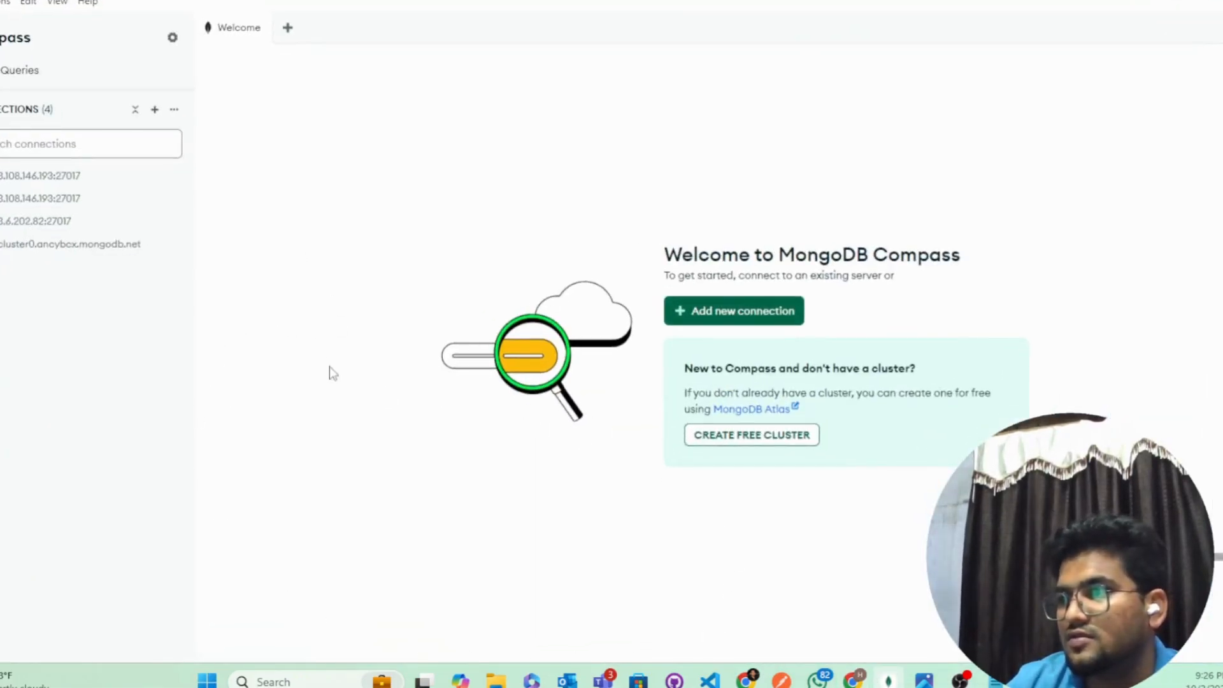
{"action": "left_click", "coordinate": [154, 111]}
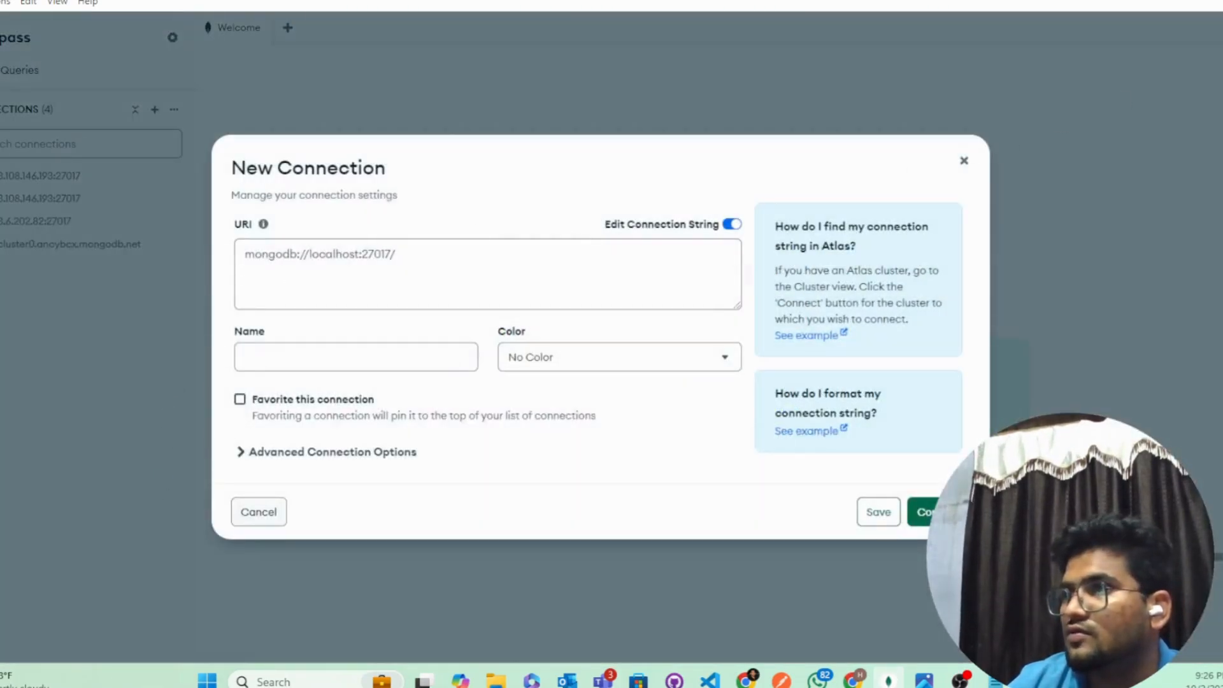
{"action": "key", "text": "alt+Tab"}
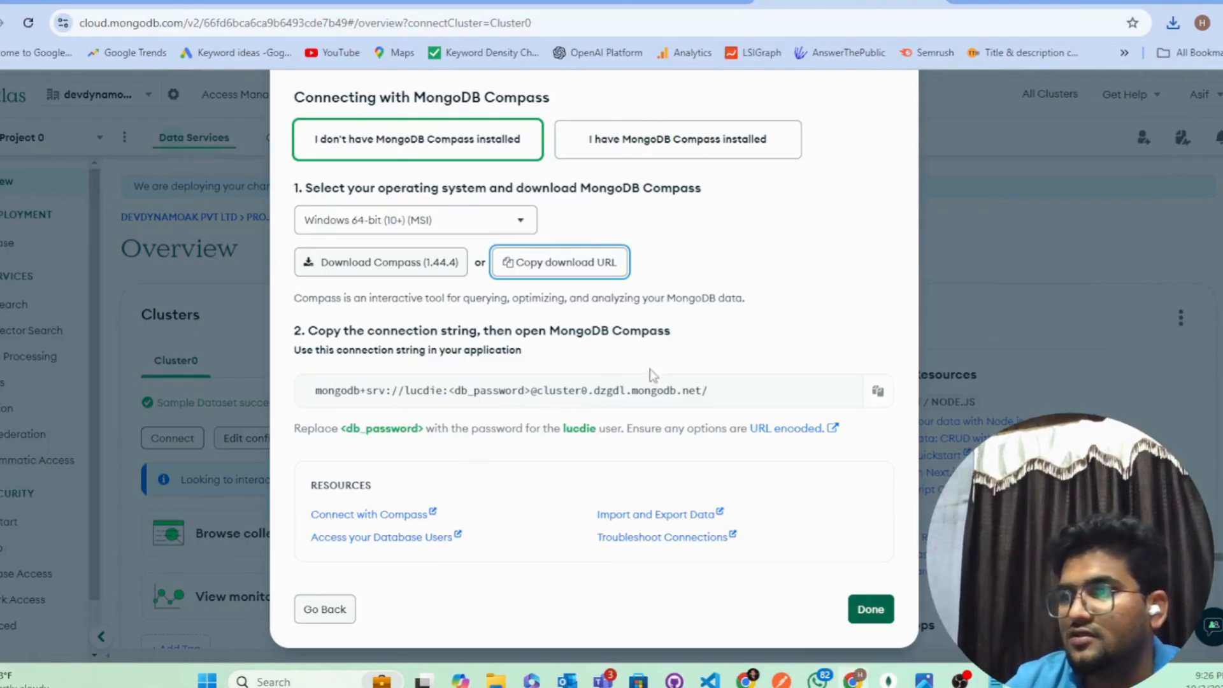
{"action": "scroll", "coordinate": [650, 376], "scroll_direction": "up", "scroll_amount": 2}
{"action": "scroll", "coordinate": [676, 460], "scroll_direction": "down", "scroll_amount": 1}
{"action": "scroll", "coordinate": [675, 460], "scroll_direction": "down", "scroll_amount": 1}
{"action": "left_click", "coordinate": [878, 391]}
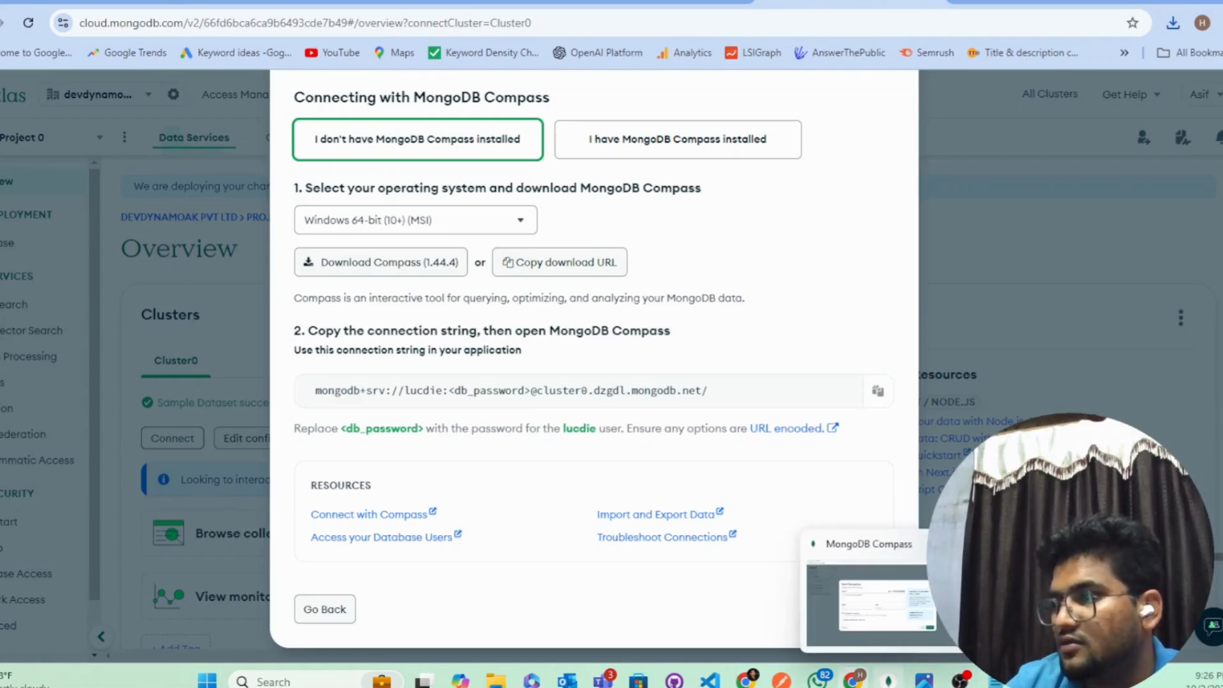
{"action": "left_click", "coordinate": [887, 681]}
{"action": "left_click", "coordinate": [407, 251]}
{"action": "key", "text": "ctrl+a"}
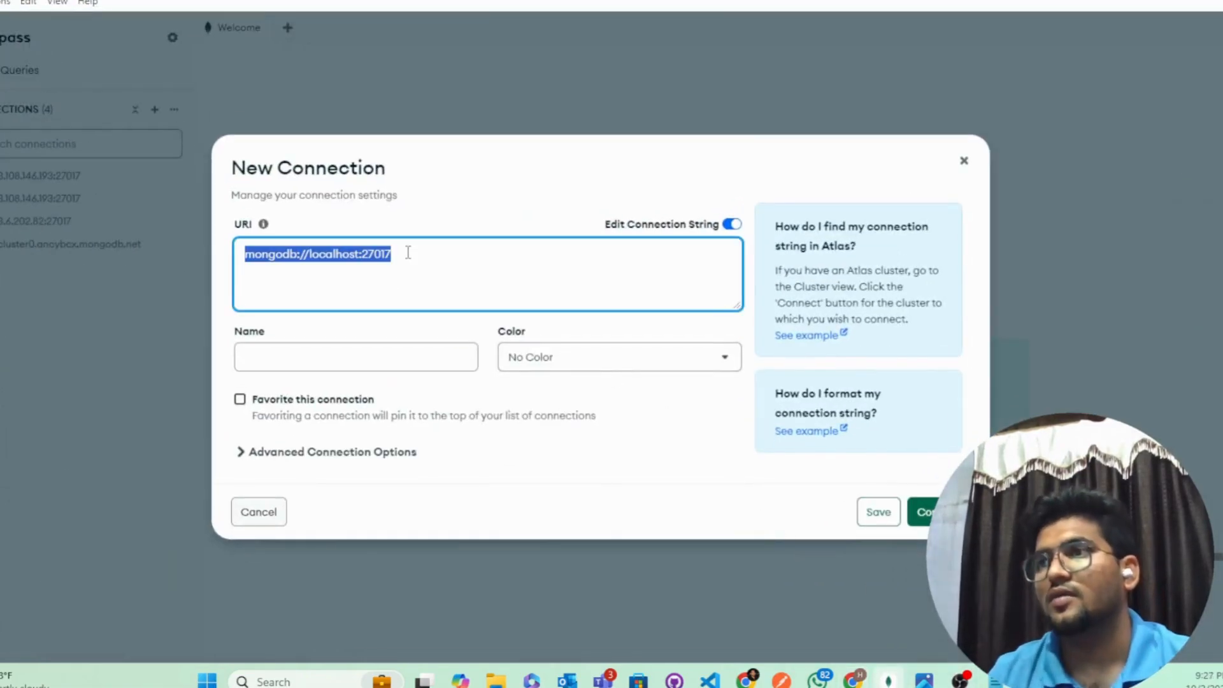
{"action": "key", "text": "ctrl+v"}
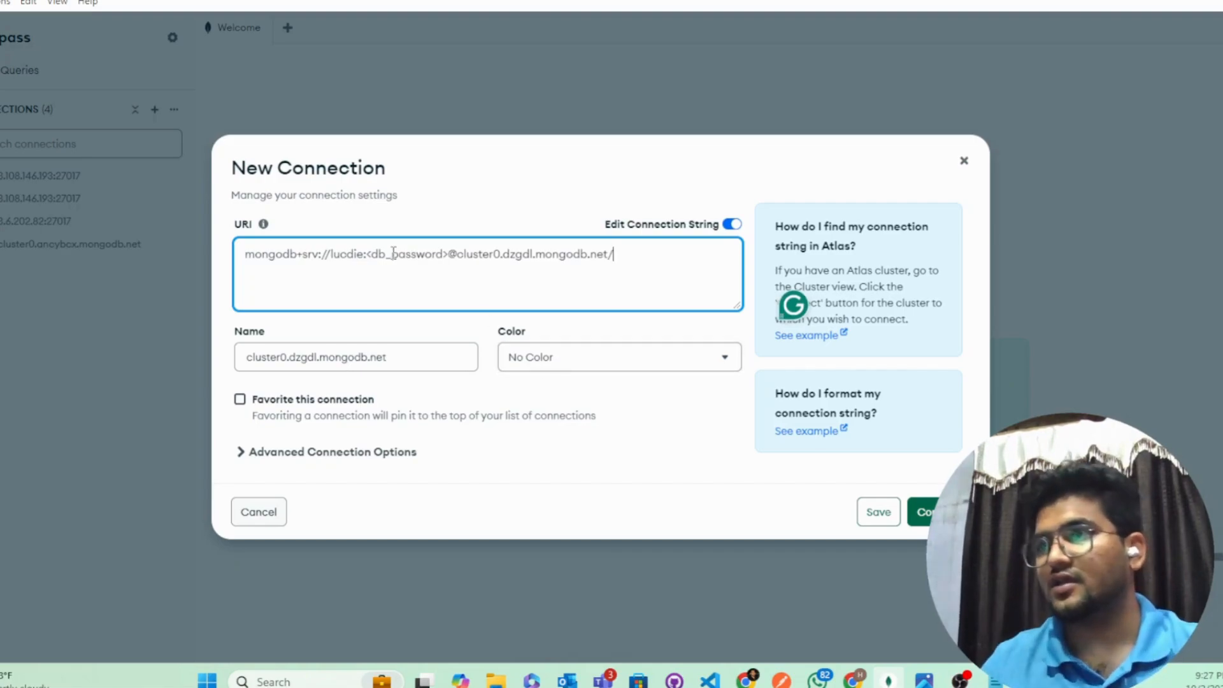
Step: Replace the <db_password> placeholder with the database password saved in Notepad
{"action": "left_click_drag", "start_coordinate": [368, 255], "coordinate": [448, 253]}
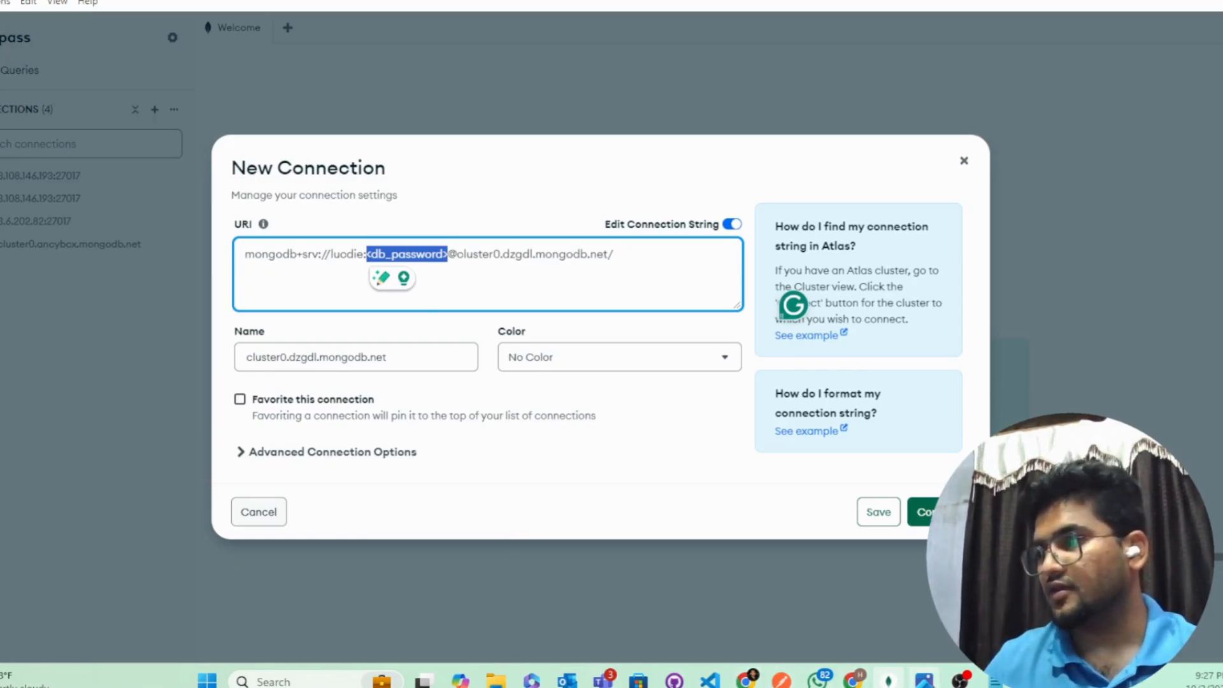
{"action": "left_click", "coordinate": [995, 682]}
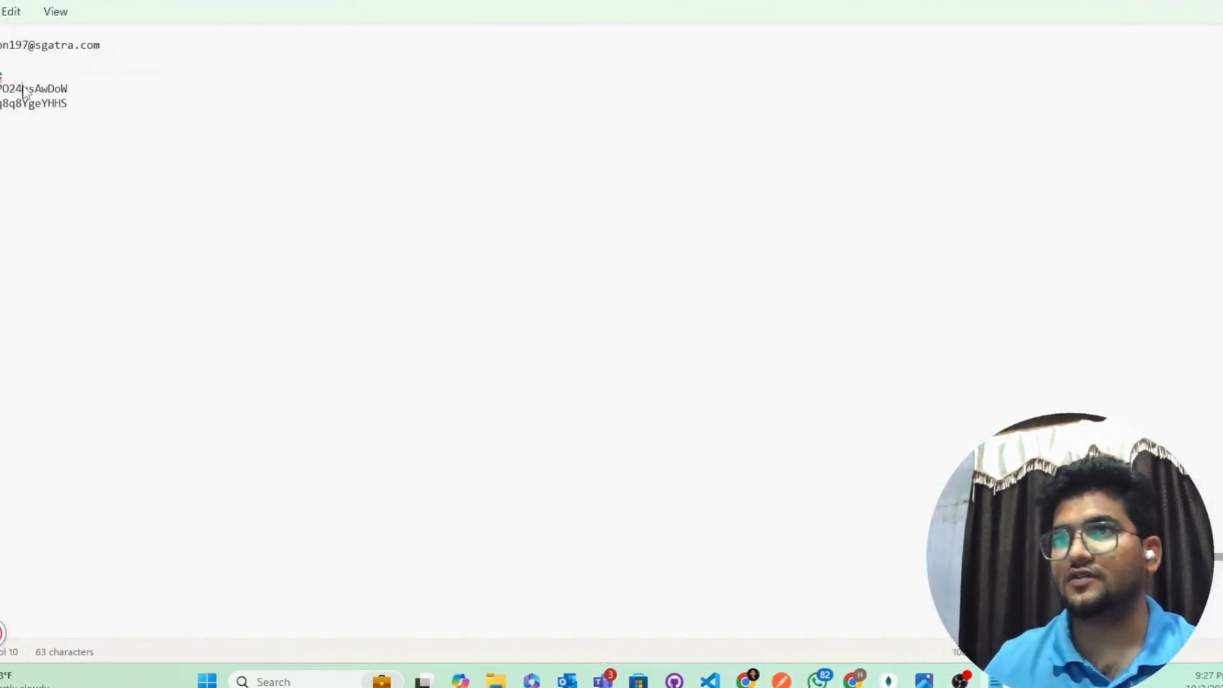
{"action": "double_click", "coordinate": [23, 91]}
{"action": "key", "text": "alt+Tab"}
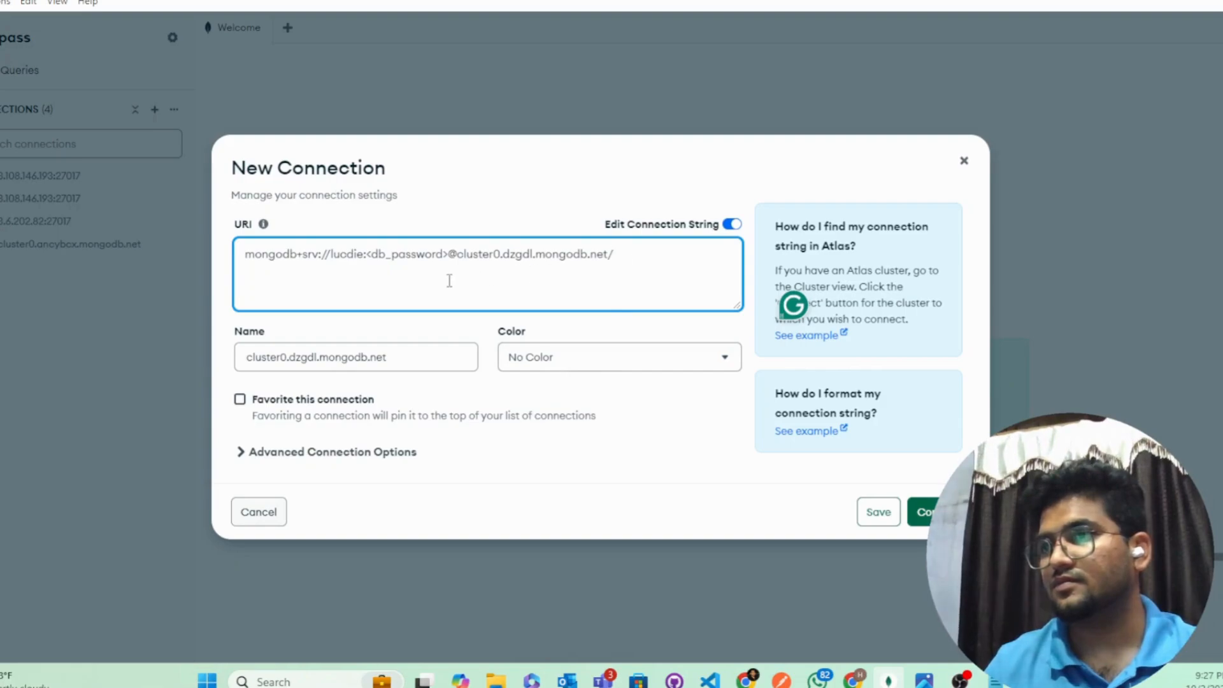
{"action": "left_click_drag", "start_coordinate": [450, 254], "coordinate": [369, 255]}
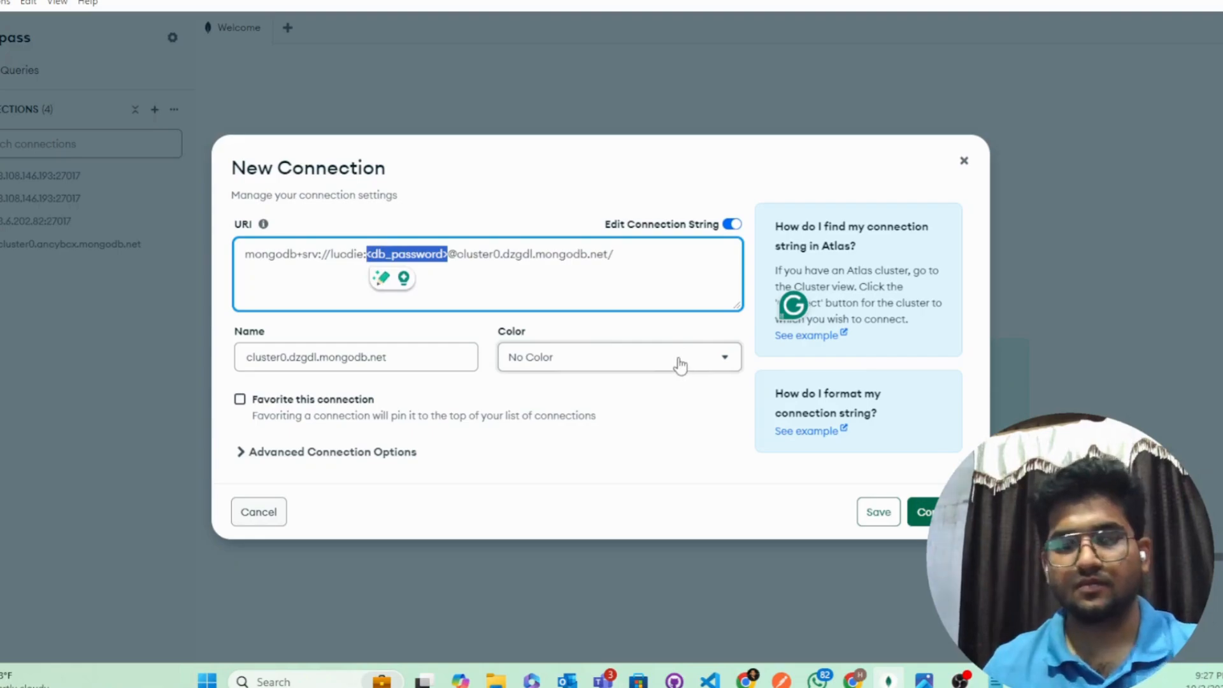
{"action": "key", "text": "ctrl+v"}
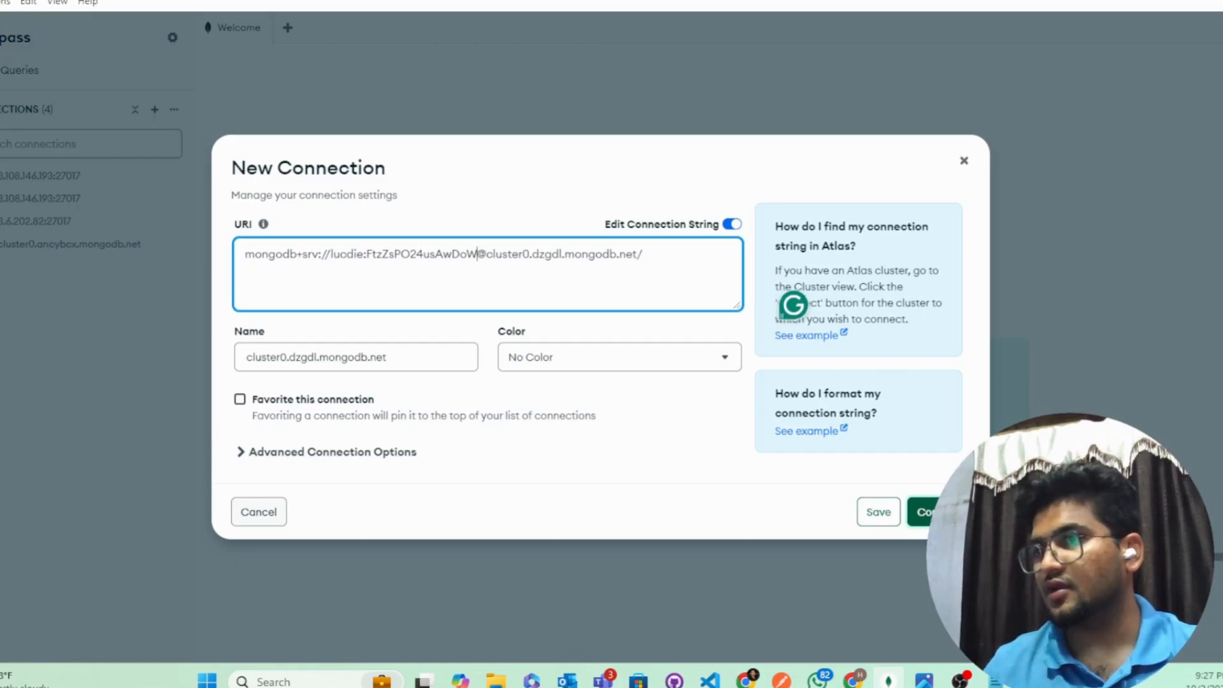
Step: Connect to cluster0.dzgdl and begin creating a new database named serverless on it
{"action": "left_click", "coordinate": [924, 512]}
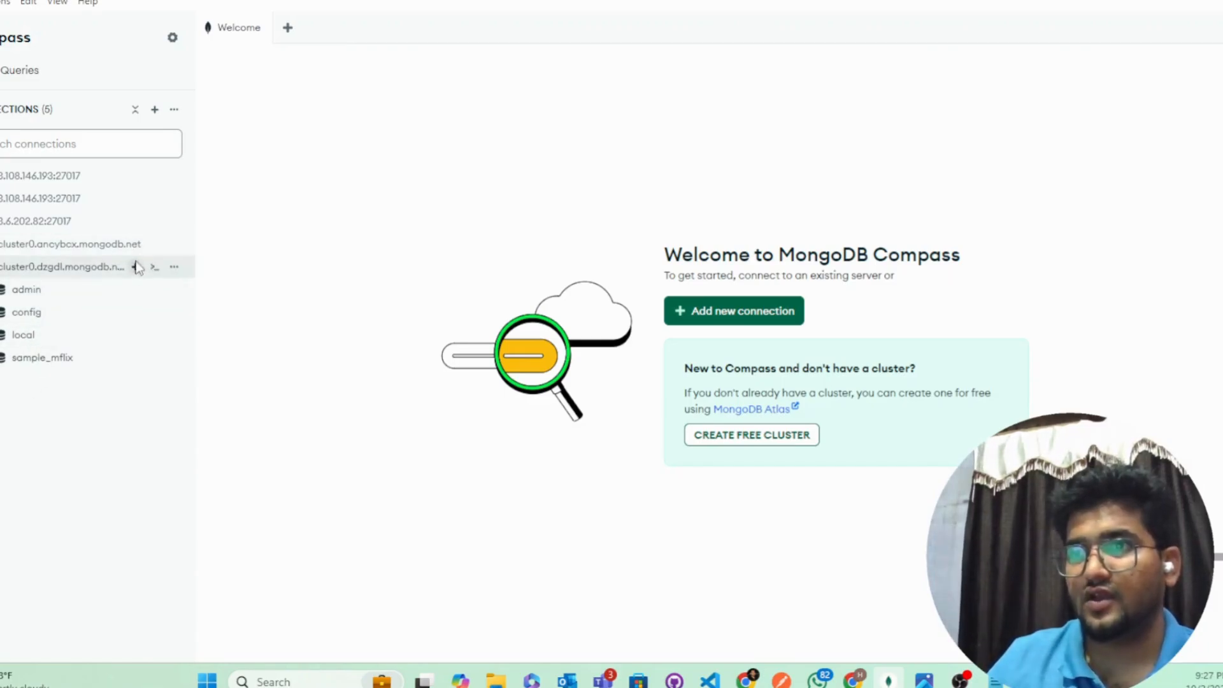
{"action": "left_click", "coordinate": [135, 267]}
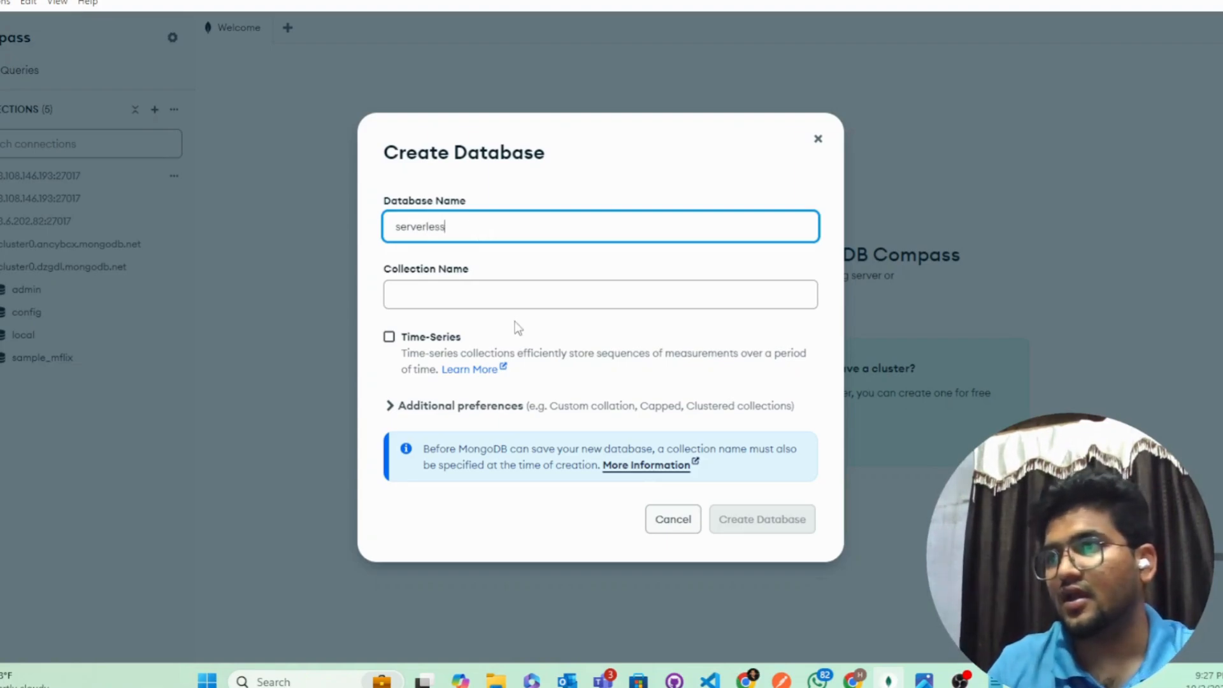
Step: Name the first collection todo and create the serverless database
{"action": "left_click", "coordinate": [521, 300]}
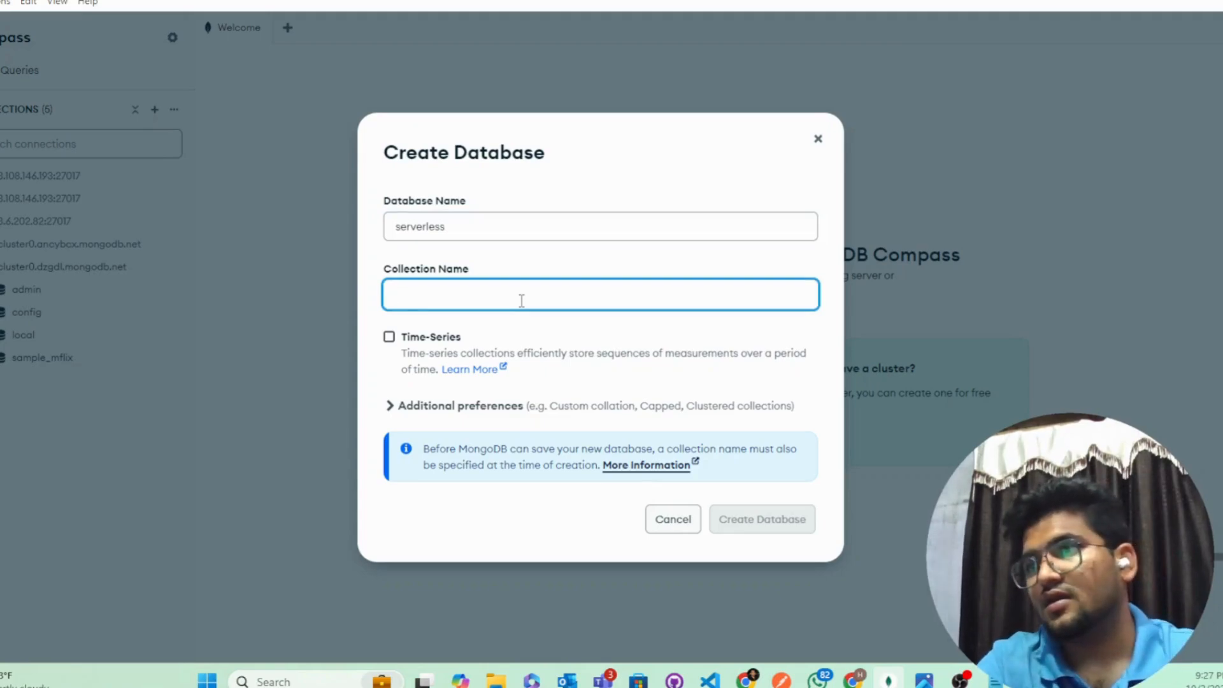
{"action": "type", "text": "tes"}
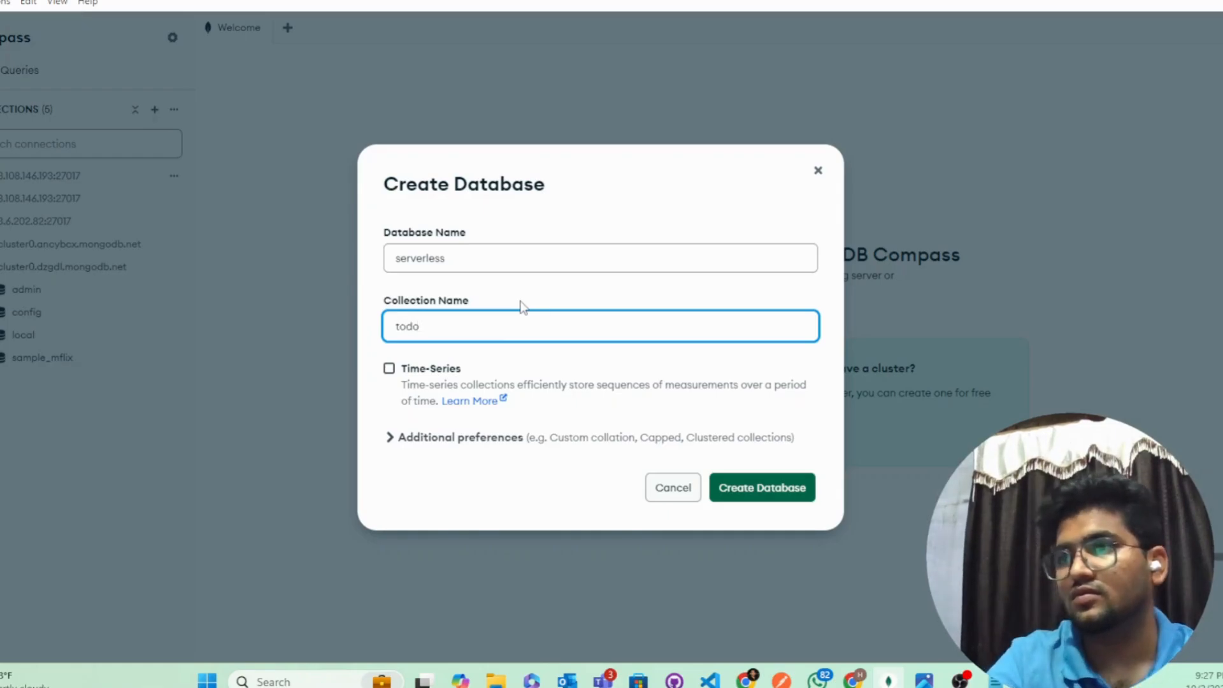
{"action": "left_click", "coordinate": [758, 489]}
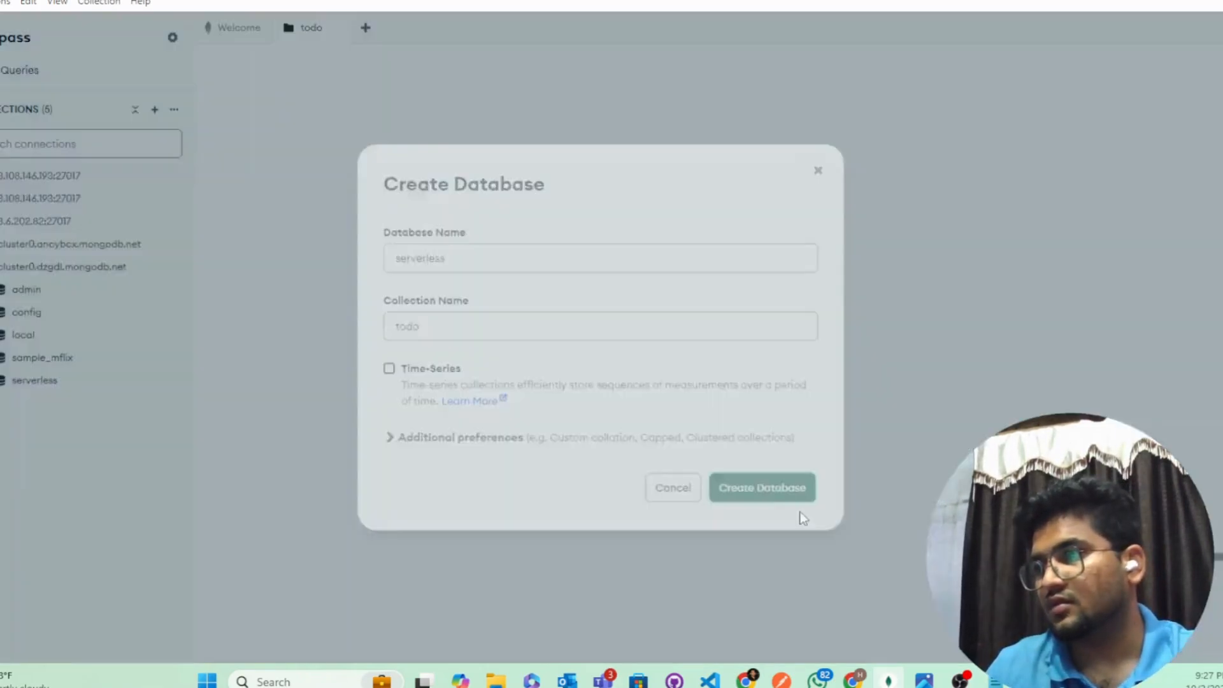